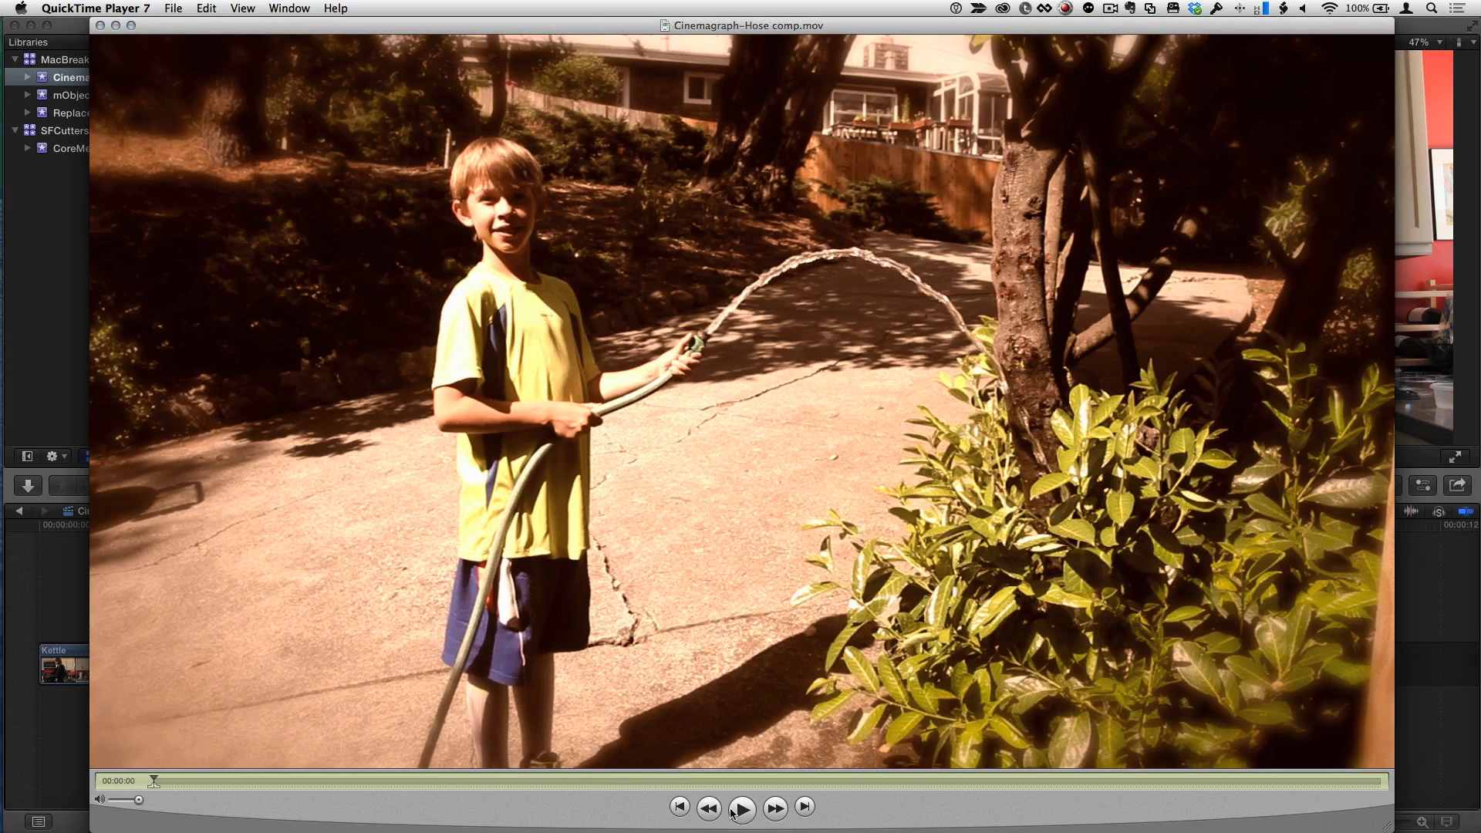
# Step: Play the Cinemagraph-Hose comp movie, replay it from the start, pause, and return to Final Cut Pro
pyautogui.click(743, 808)
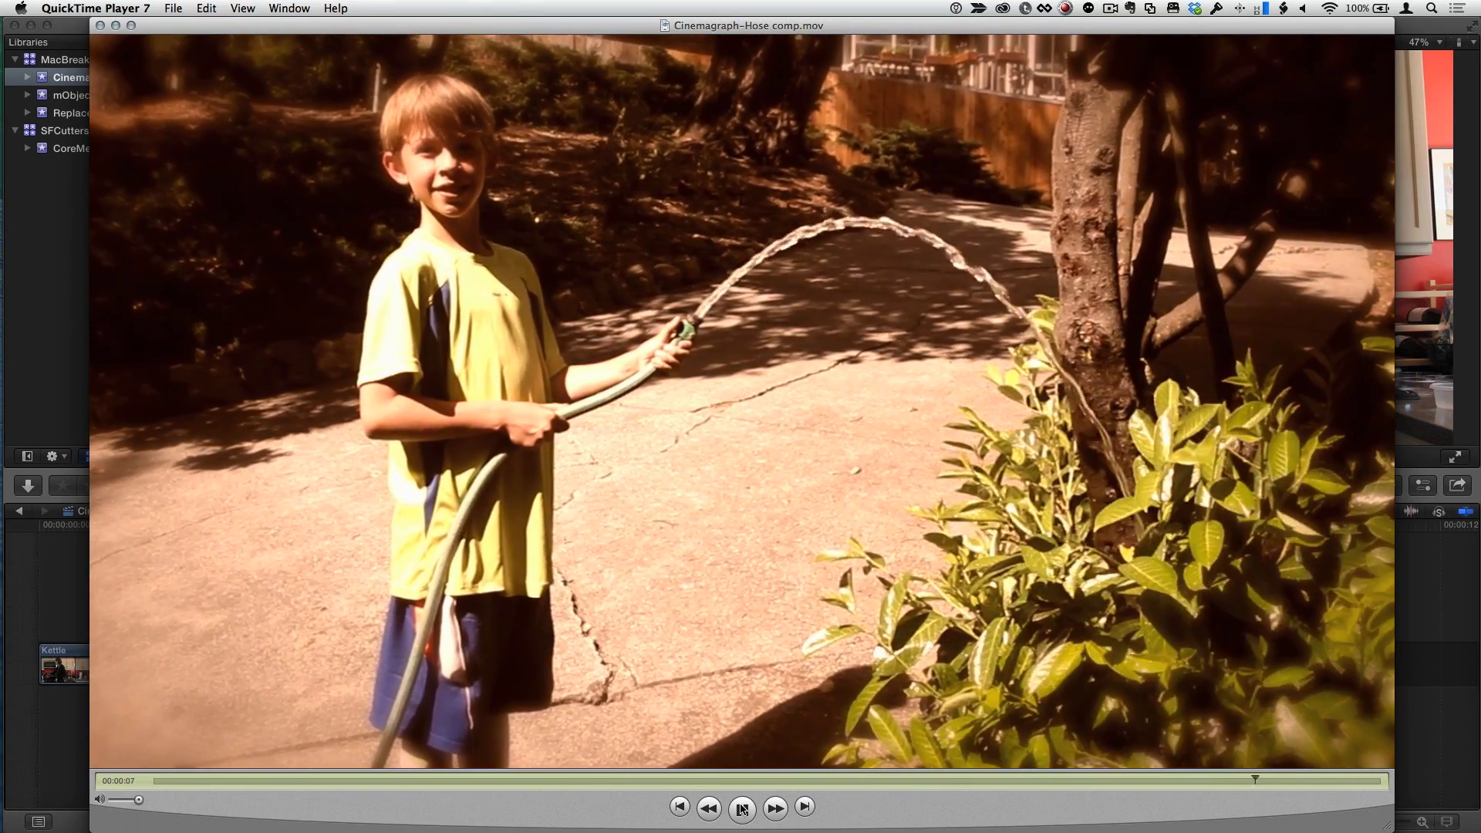
pyautogui.click(679, 807)
pyautogui.click(741, 808)
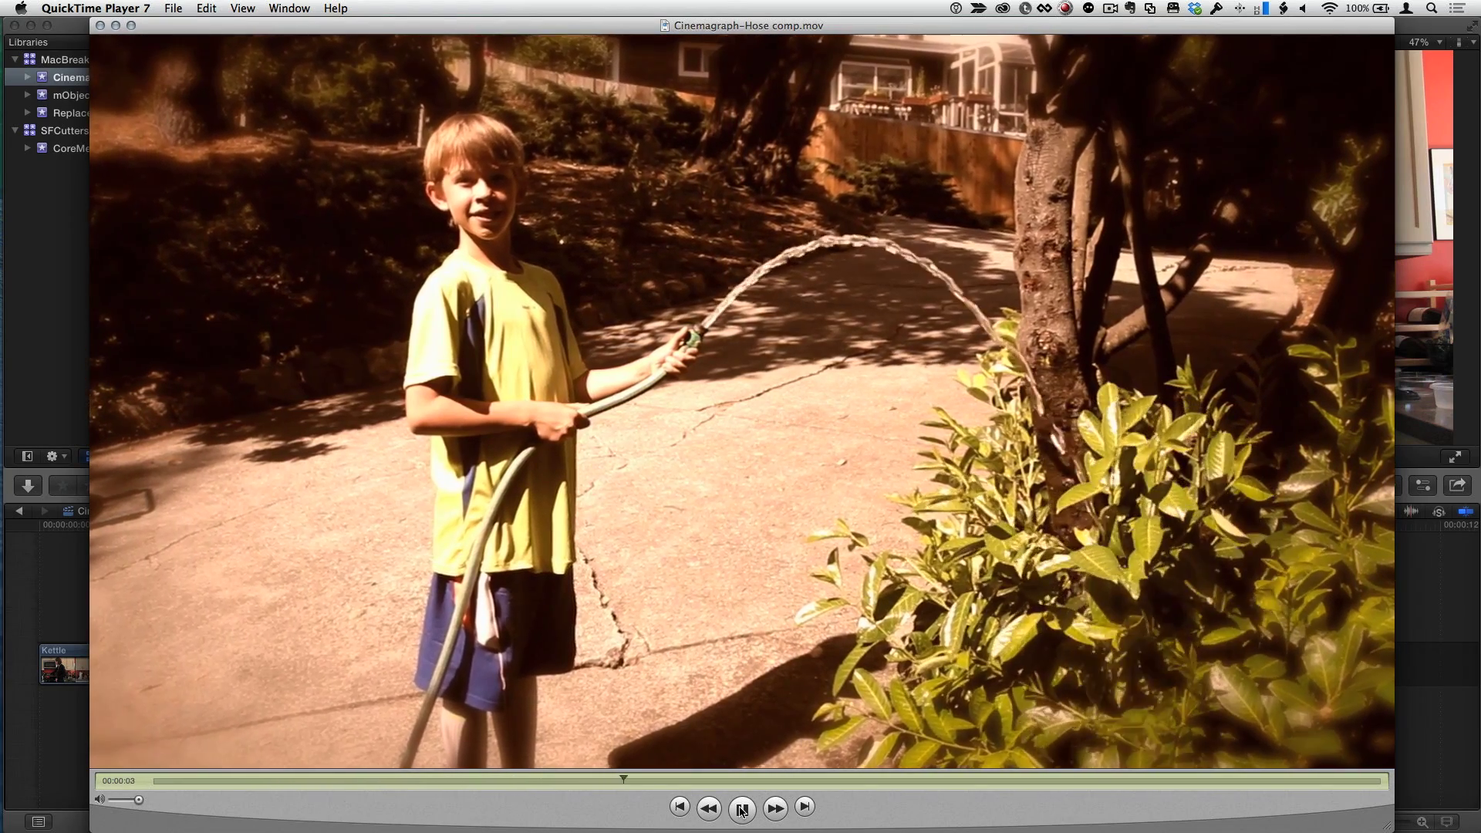
pyautogui.click(742, 809)
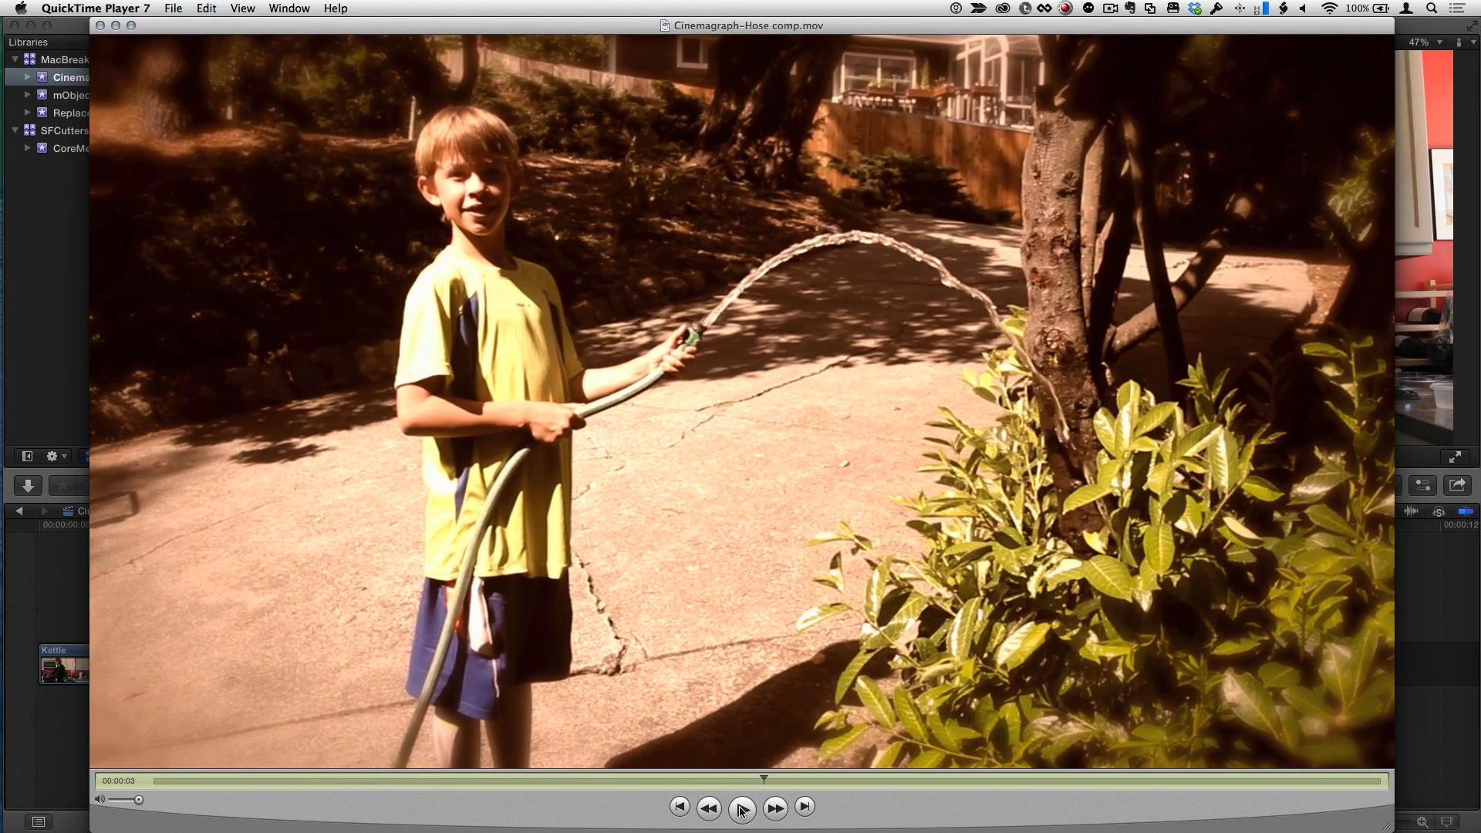
pyautogui.press('super+Tab')
pyautogui.press('super+Tab')
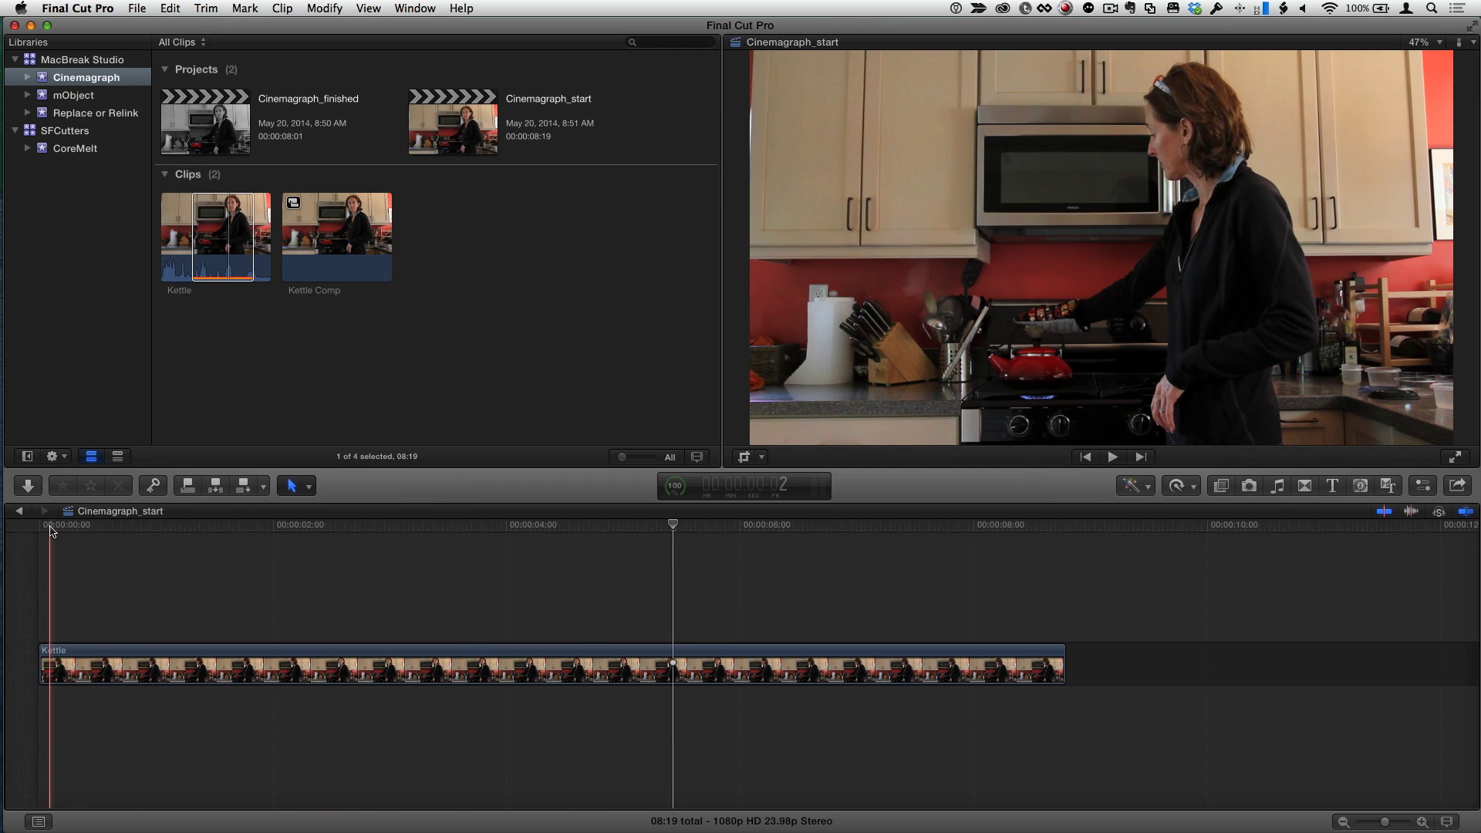
# Step: Preview the Cinemagraph_start timeline, then select the Kettle clip in the browser
pyautogui.press('space')
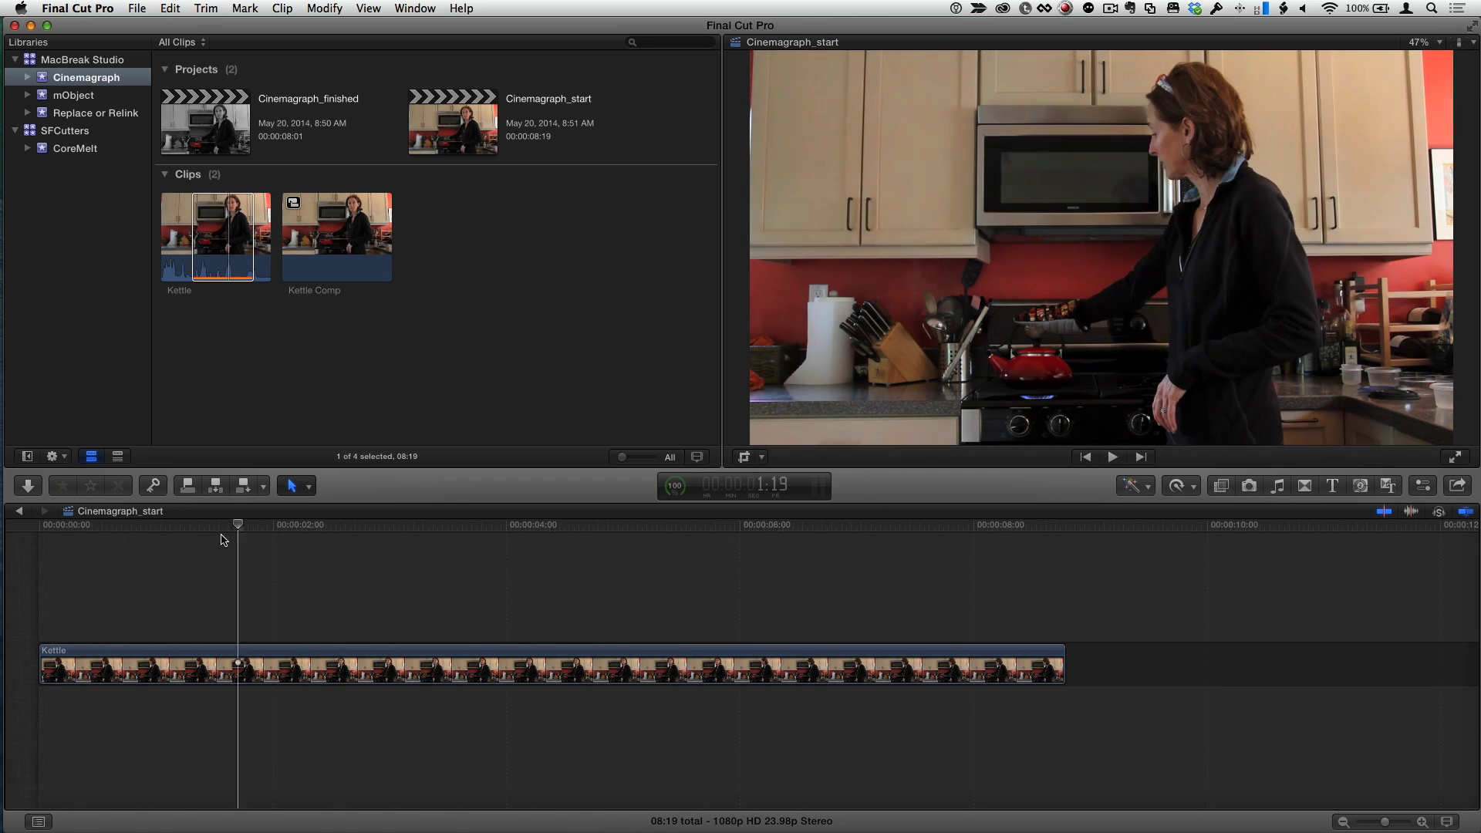
pyautogui.click(623, 561)
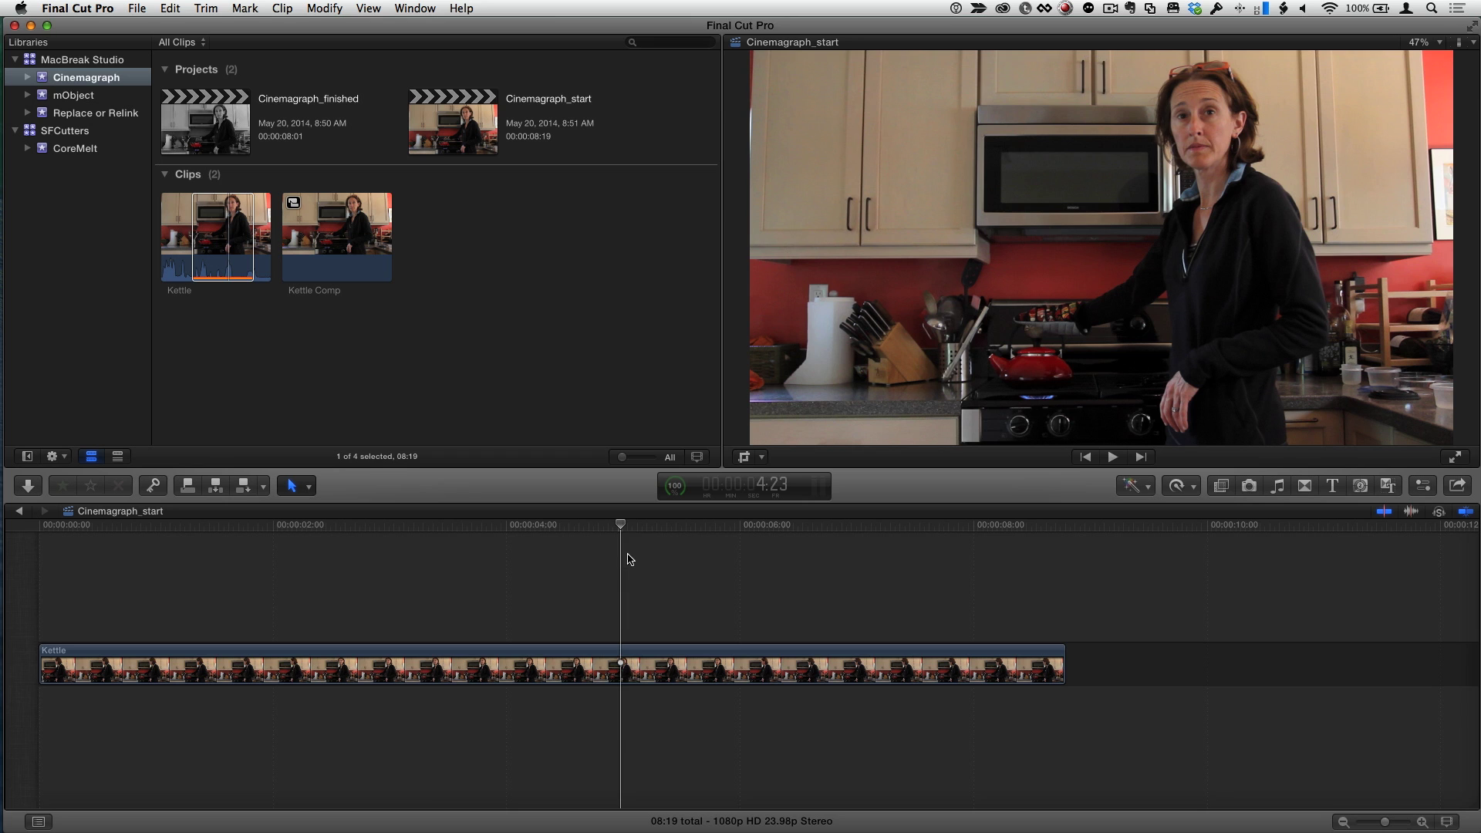
pyautogui.moveTo(628, 557); pyautogui.dragTo(83, 560)
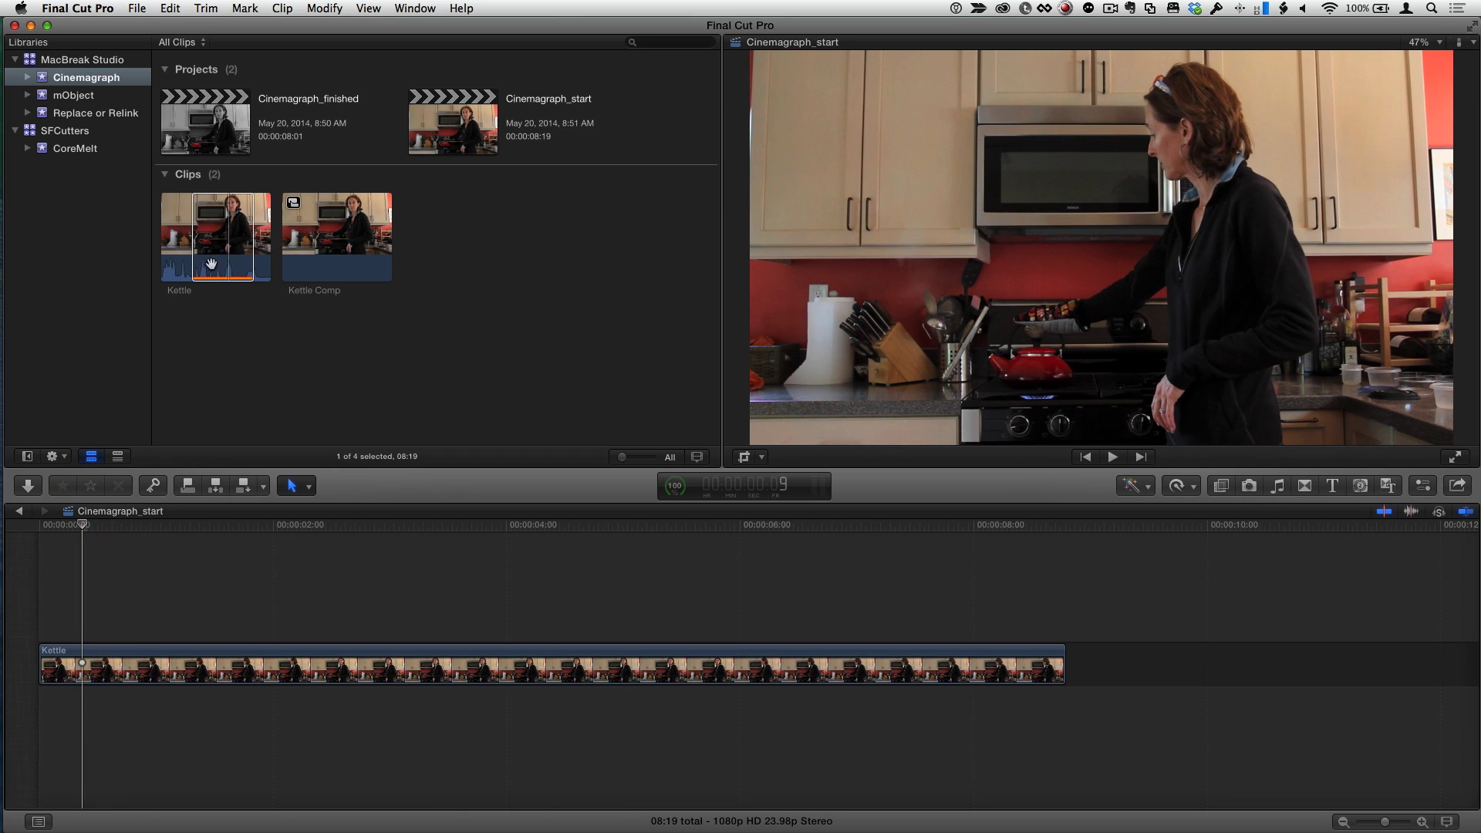
pyautogui.click(228, 240)
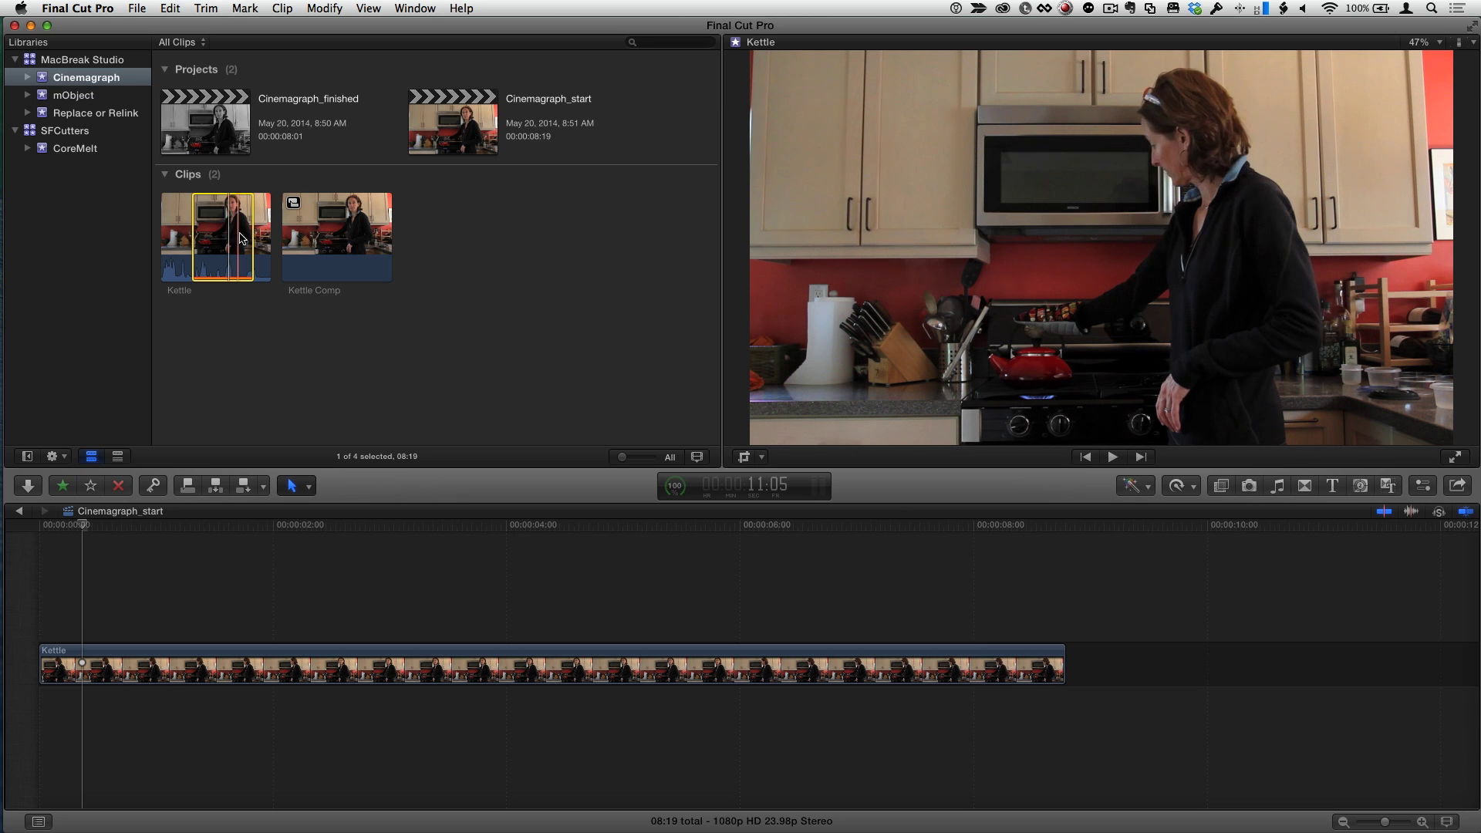
# Step: Connect a freeze frame above the storyline and stretch it across the Kettle clip's full length
pyautogui.click(174, 8)
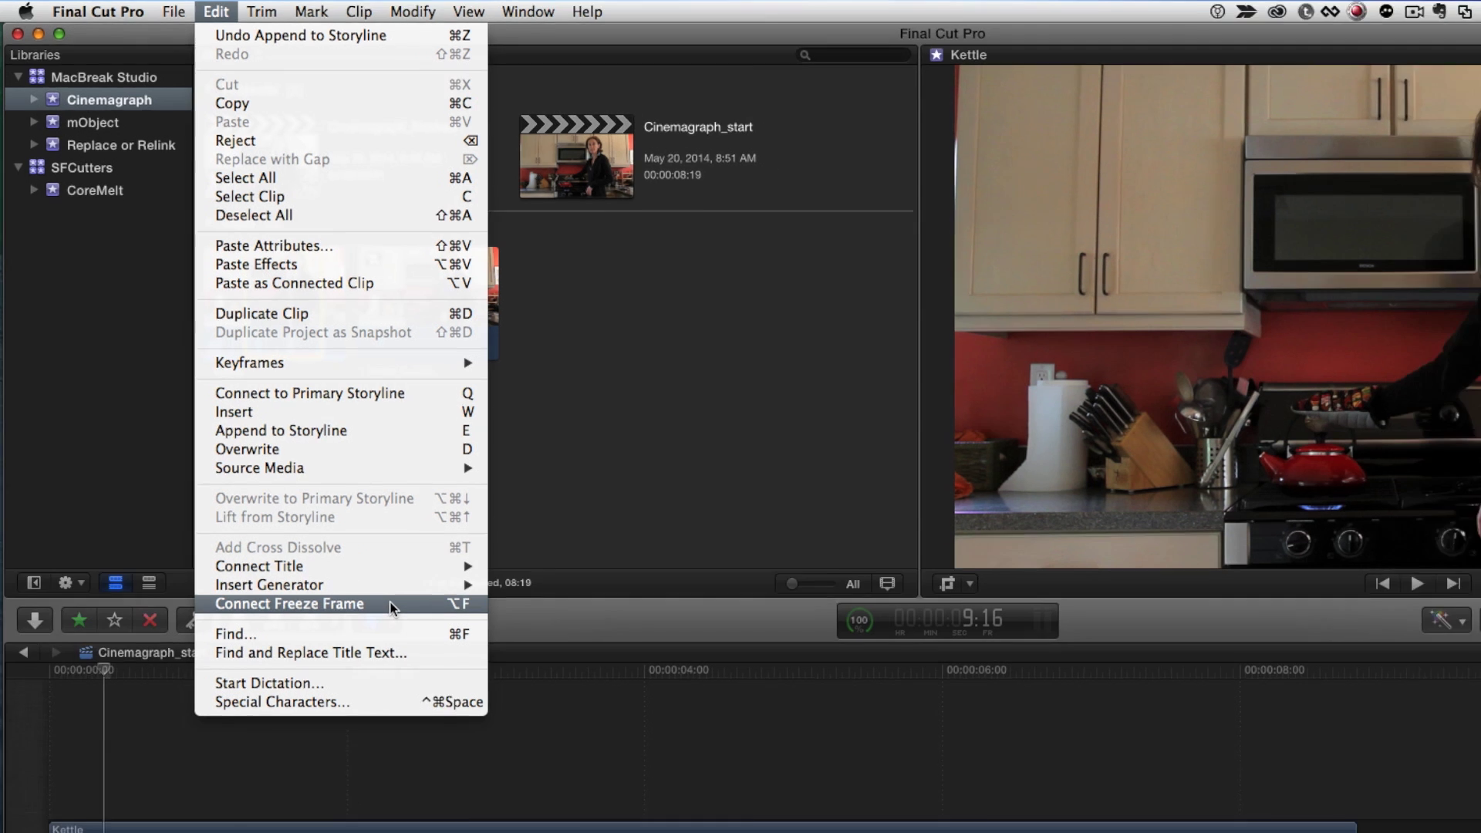
pyautogui.click(414, 639)
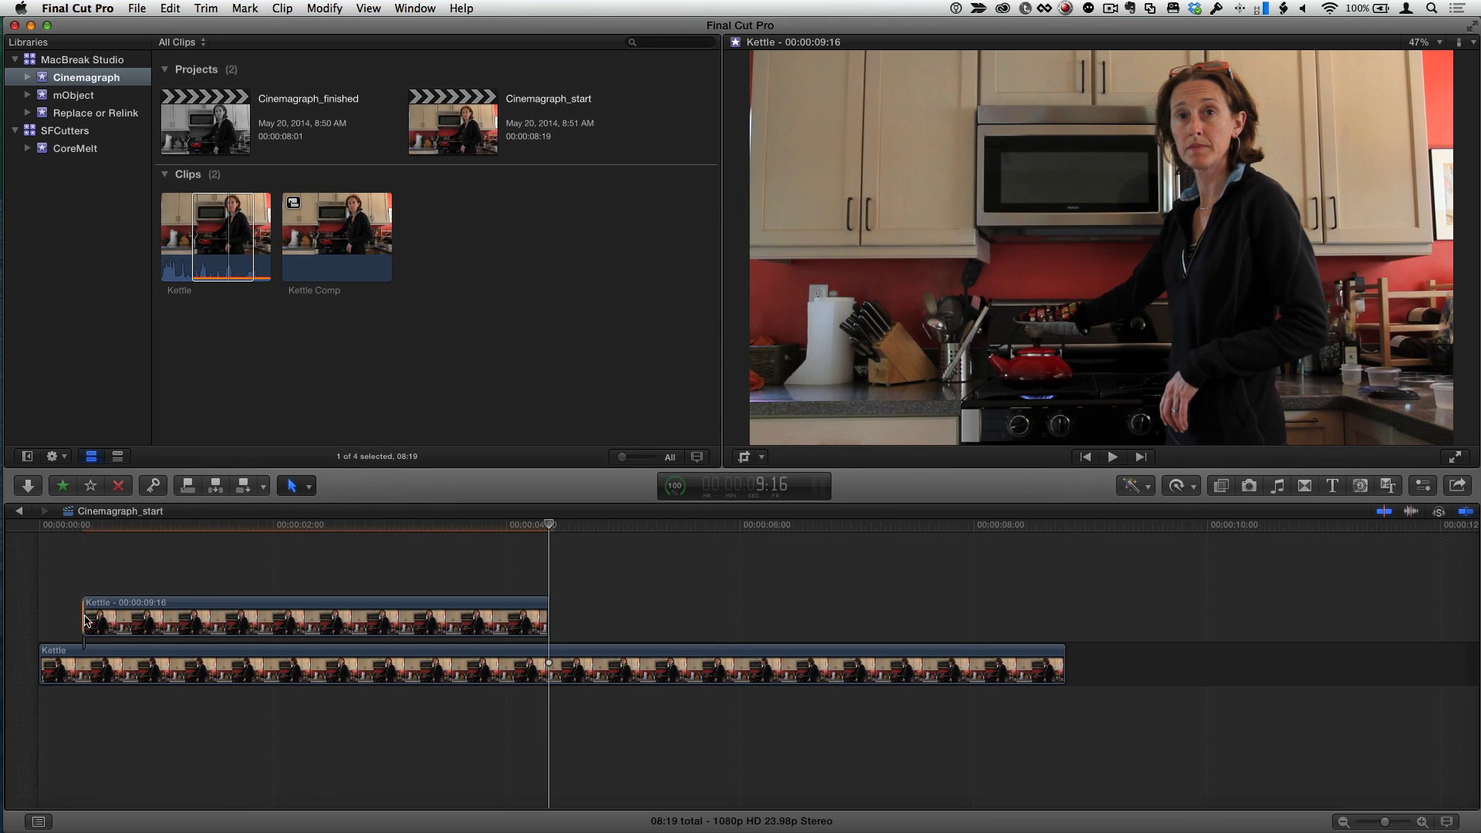
pyautogui.moveTo(85, 621); pyautogui.dragTo(40, 621)
pyautogui.moveTo(563, 617); pyautogui.dragTo(1065, 616)
# Step: Select the lower Kettle clip and park the playhead at 4:00
pyautogui.click(501, 529)
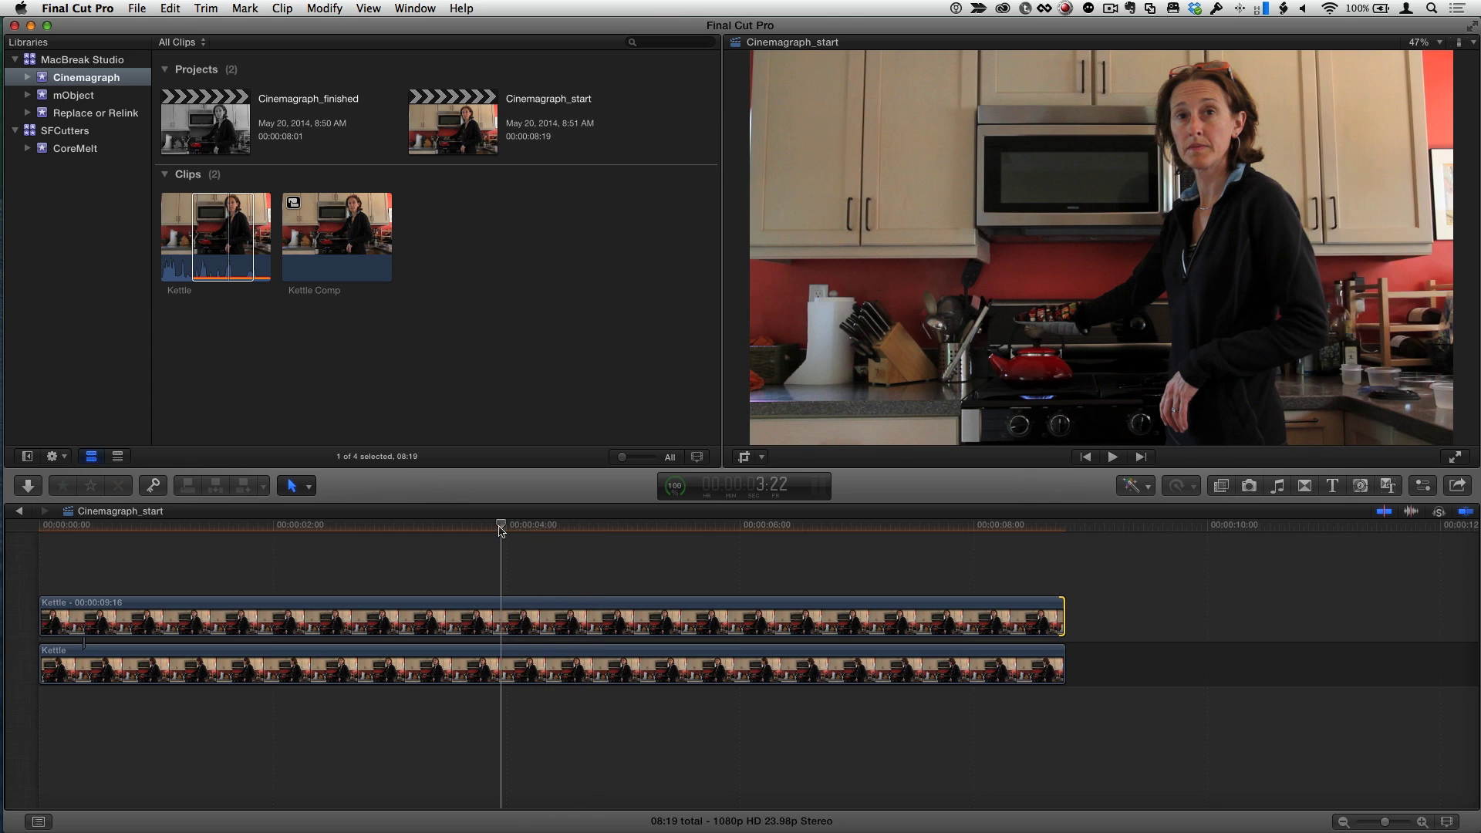
pyautogui.click(460, 670)
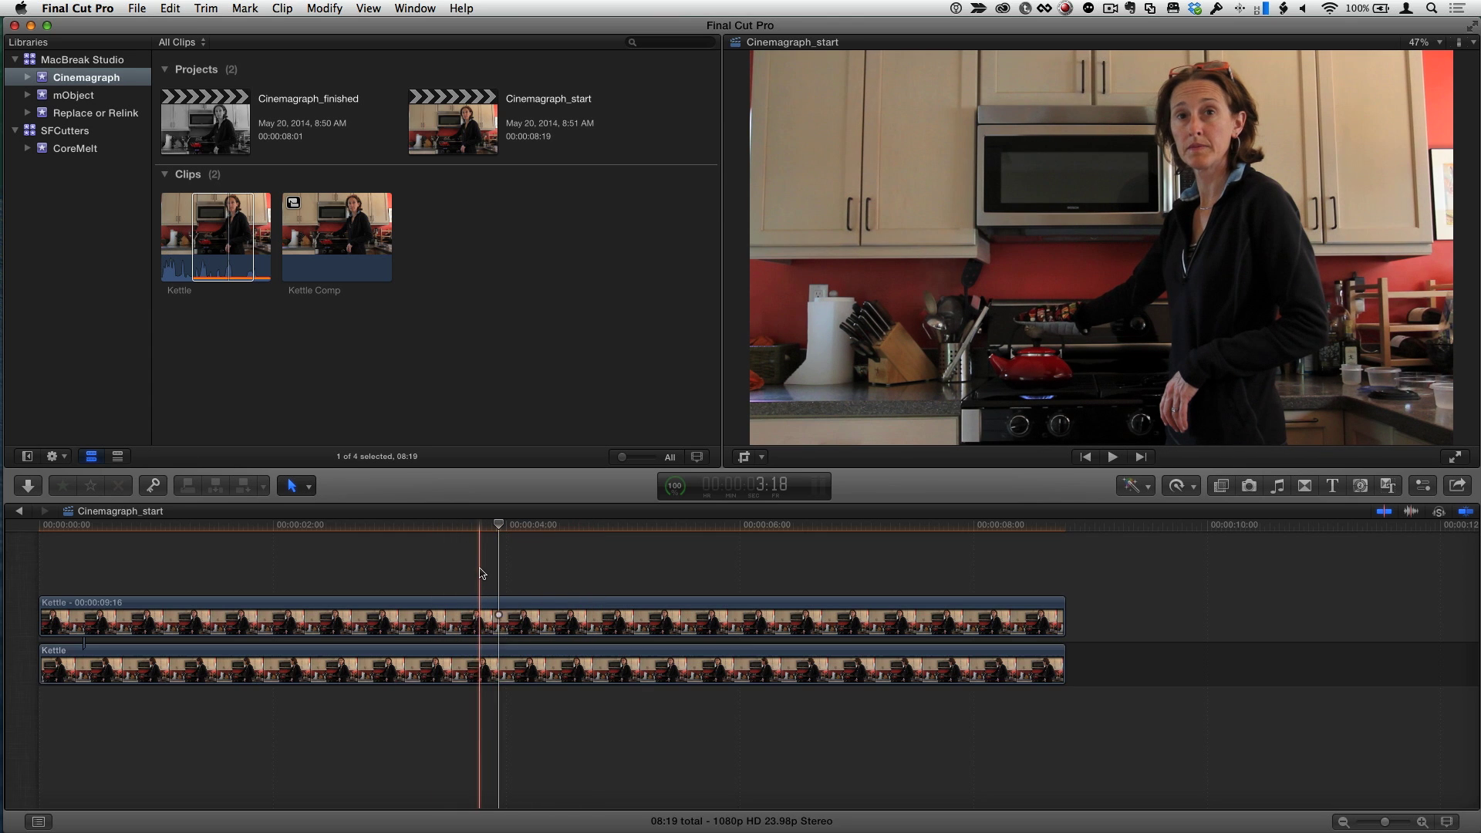
pyautogui.click(592, 530)
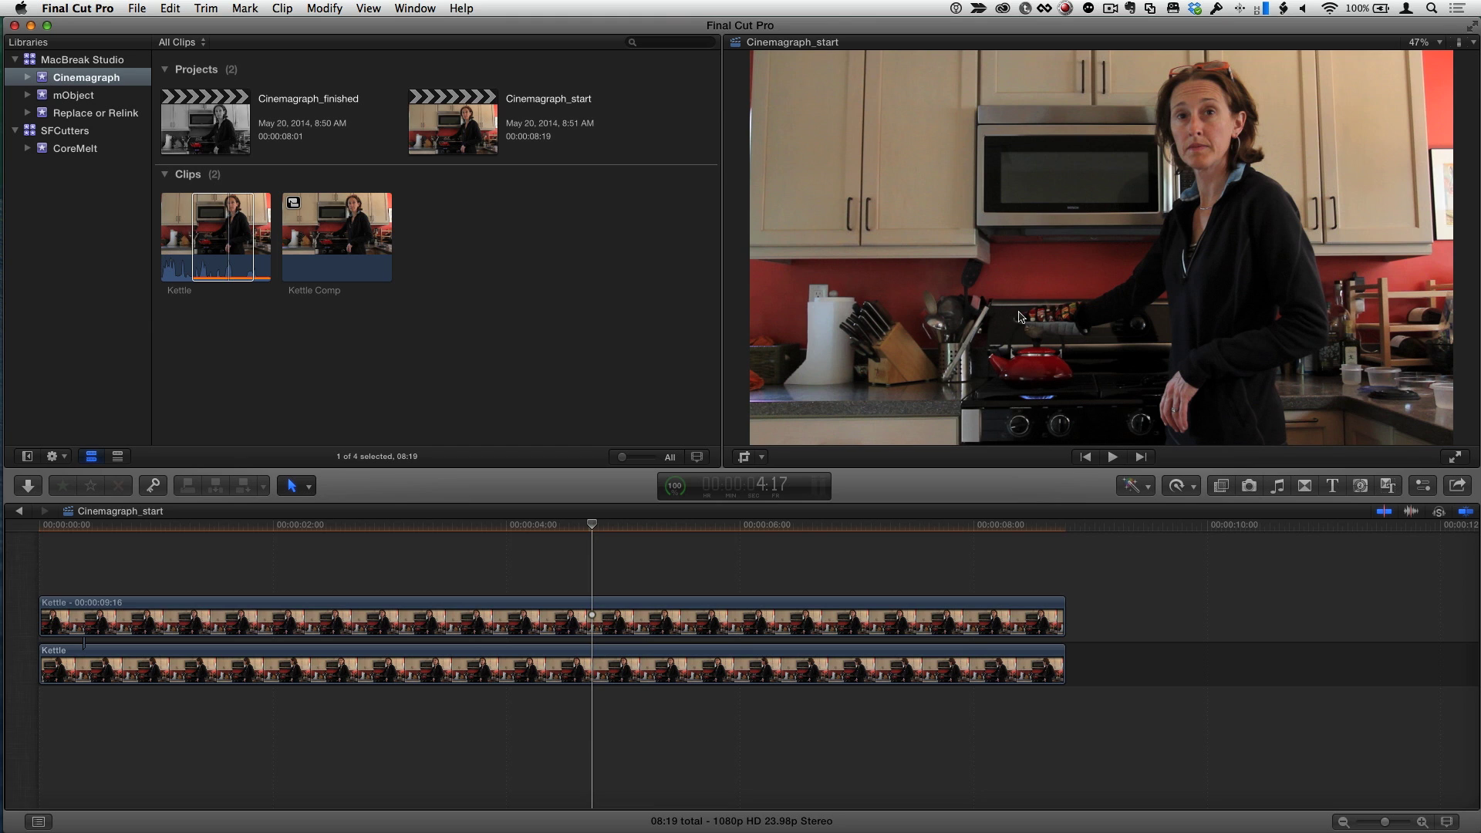
pyautogui.moveTo(631, 533); pyautogui.dragTo(509, 538)
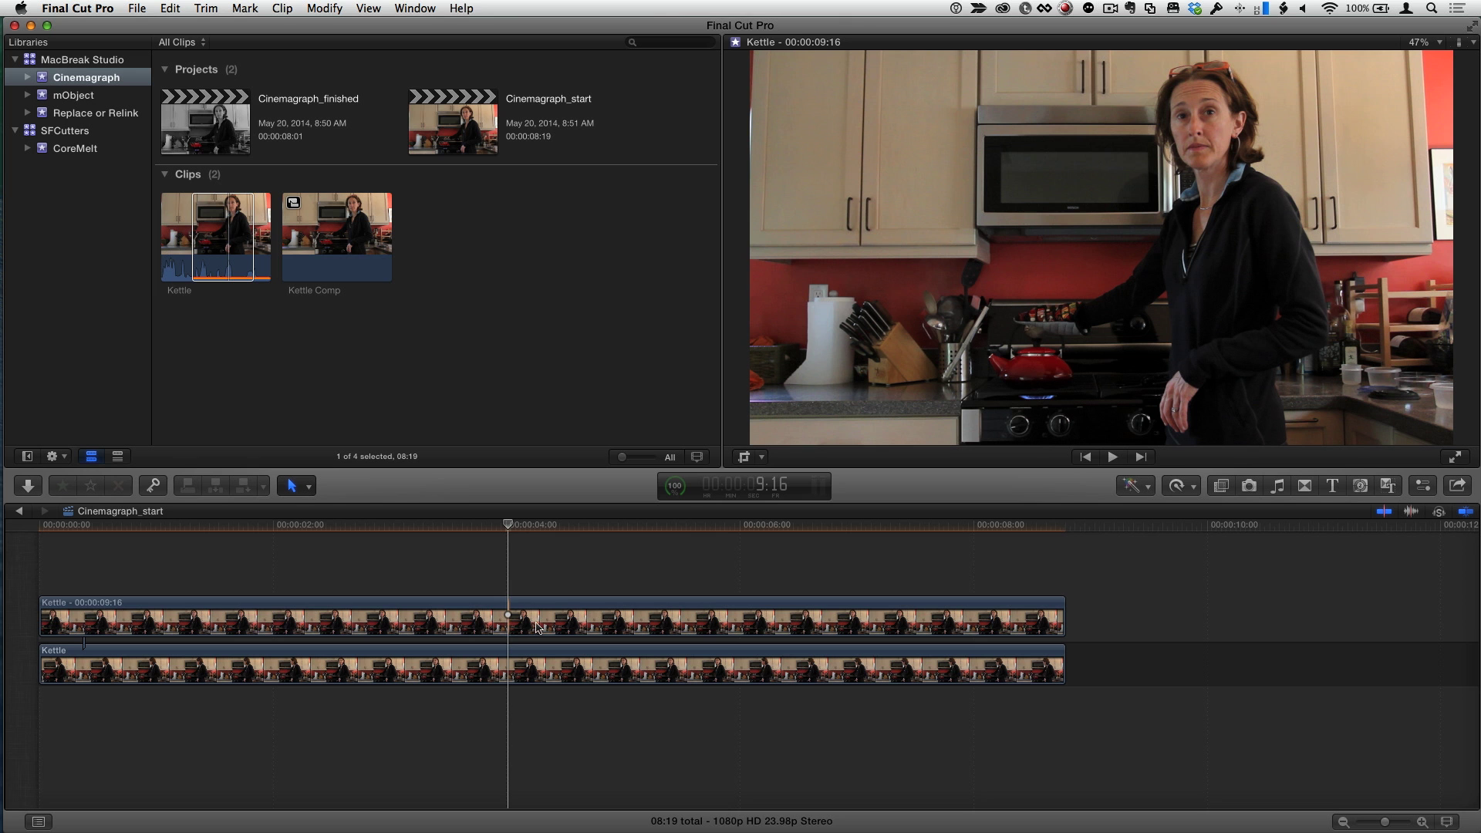
# Step: Apply the Keying Mask effect to the freeze-frame clip and select that clip
pyautogui.click(1221, 485)
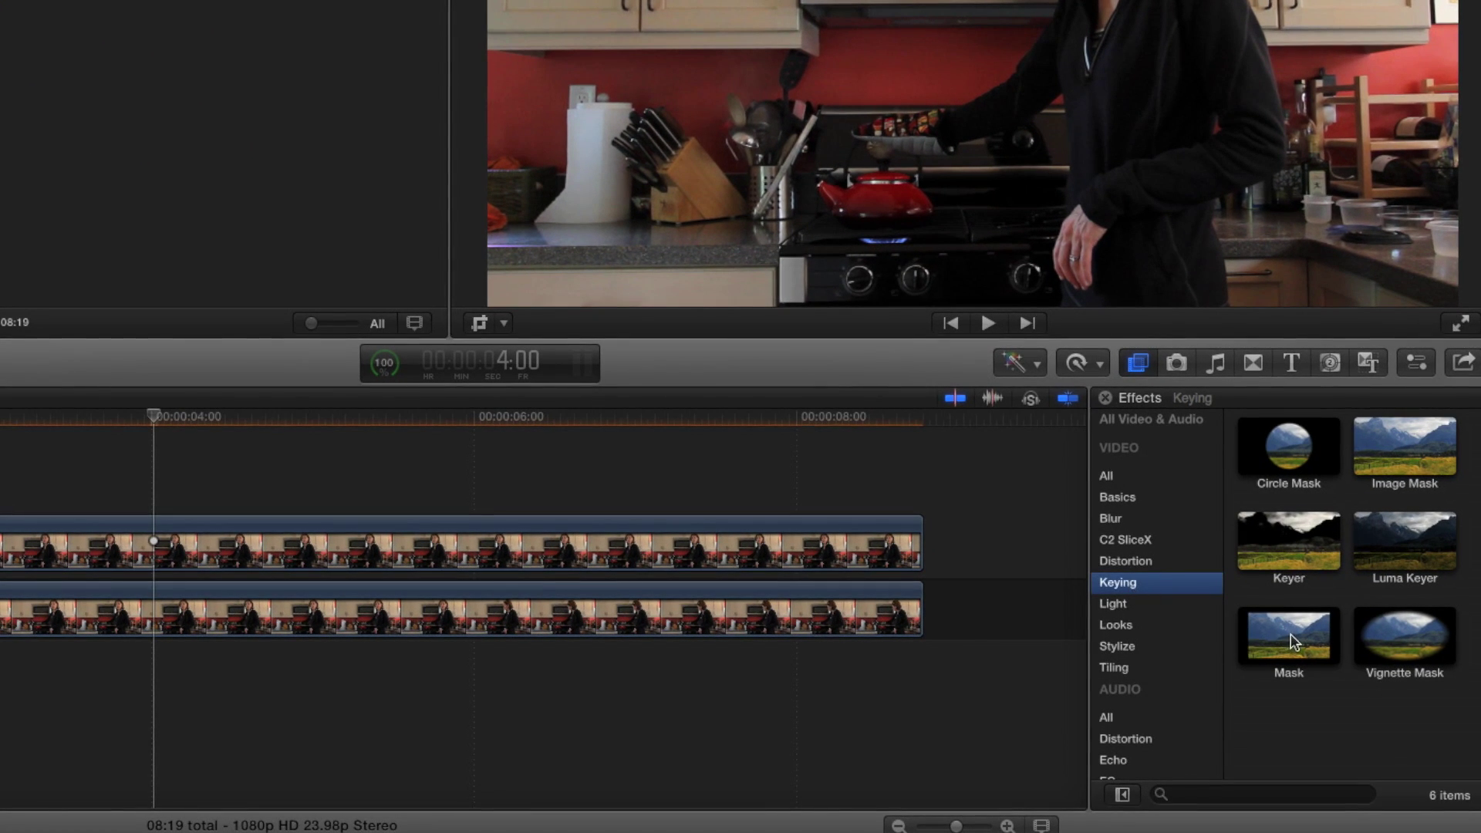
pyautogui.moveTo(1294, 642); pyautogui.dragTo(214, 565)
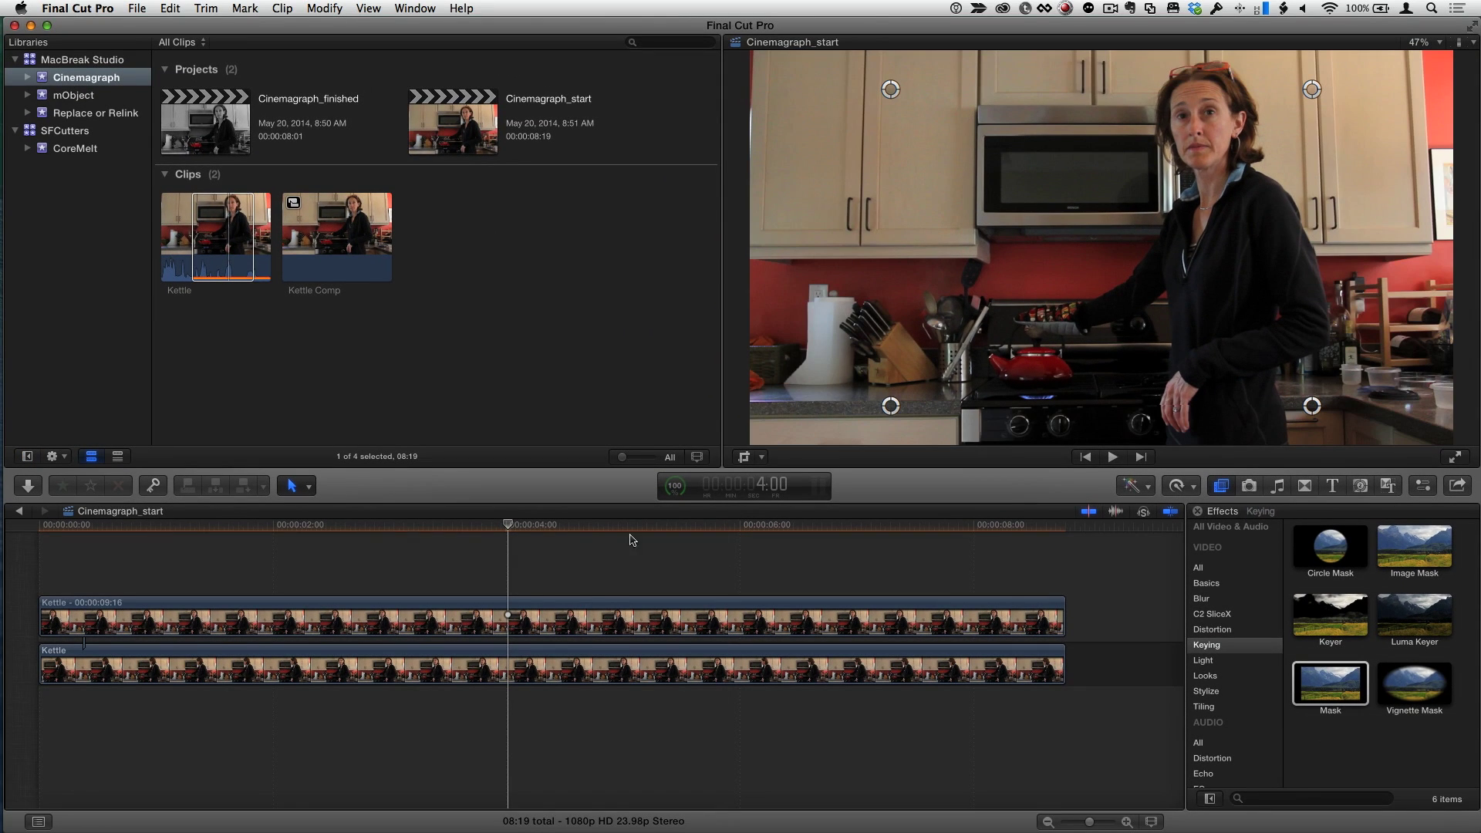
pyautogui.click(517, 665)
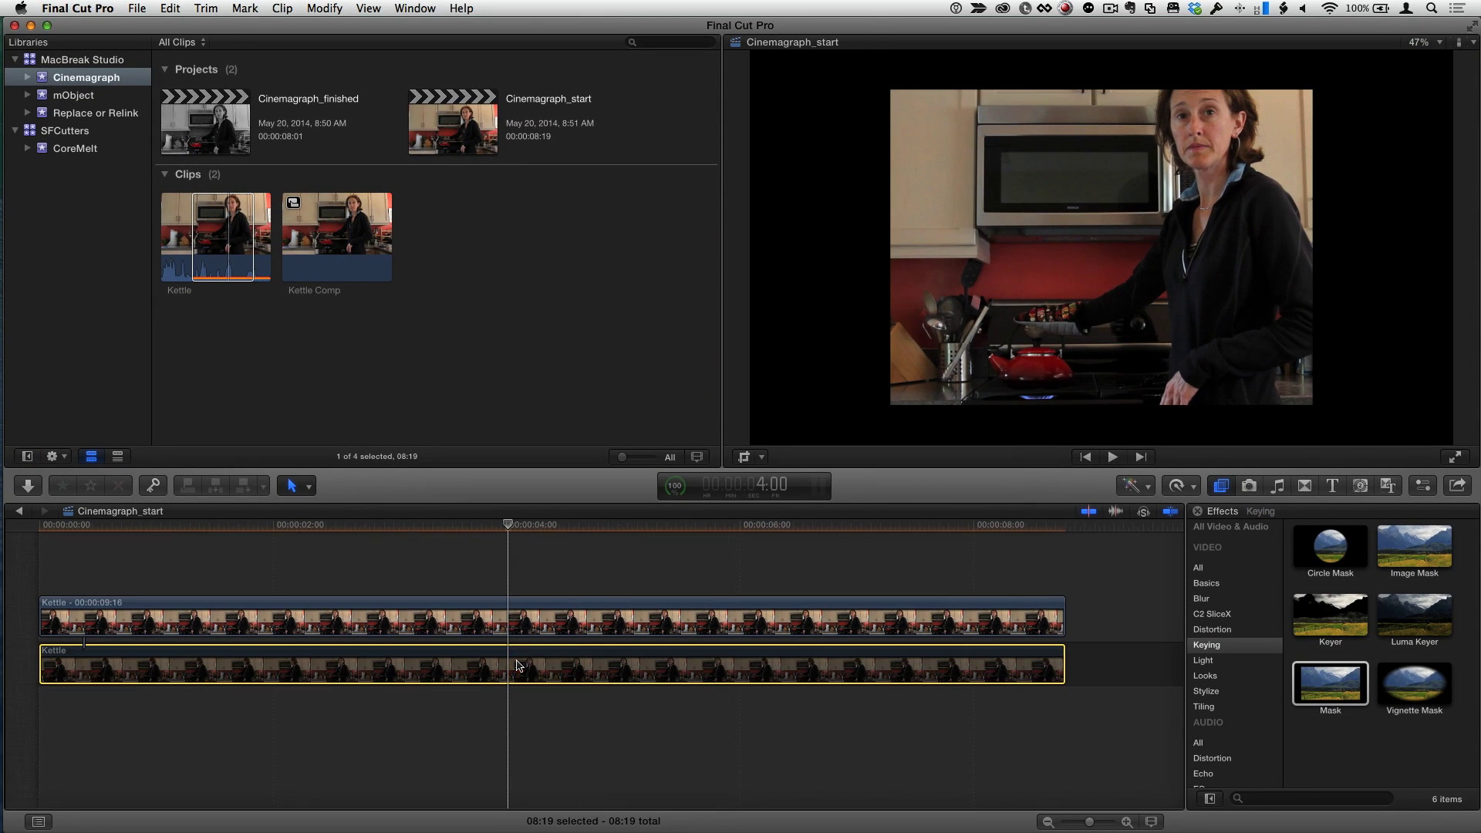
pyautogui.click(550, 618)
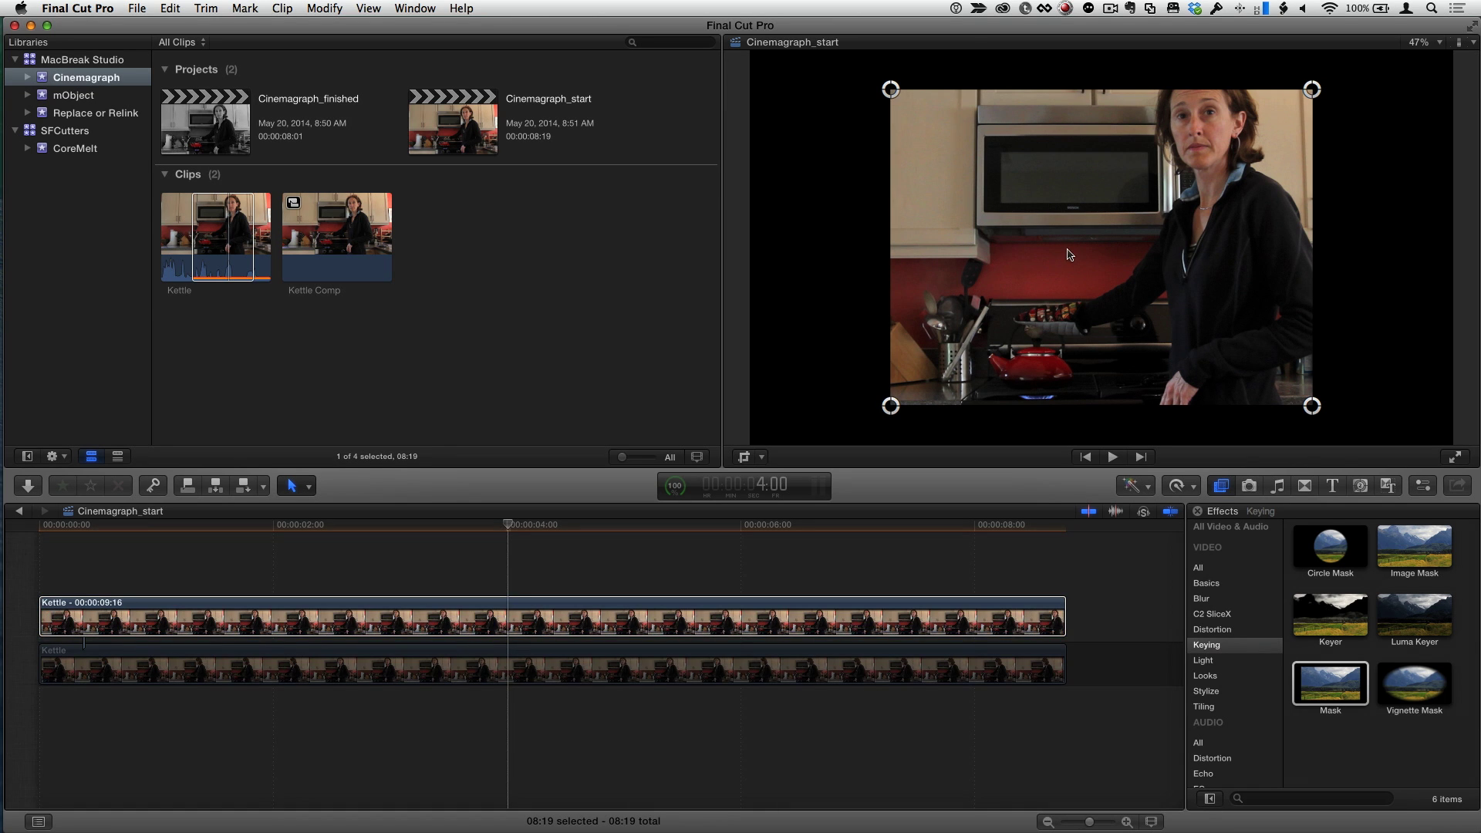
# Step: Zoom the viewer out and drag the four mask corners into a diagonal cutting away the lower left
pyautogui.press('super+minus')
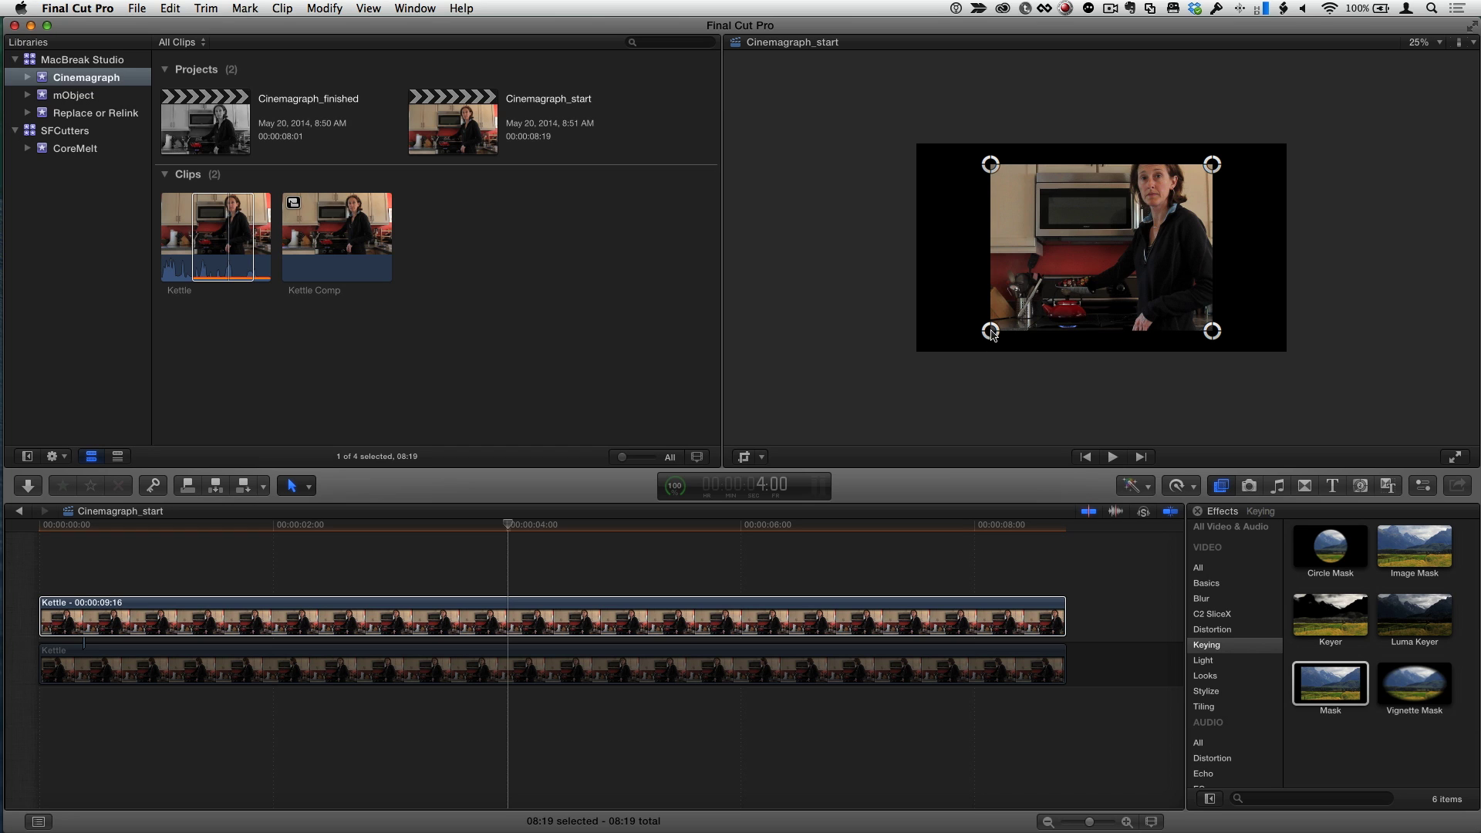
pyautogui.moveTo(993, 334); pyautogui.dragTo(1116, 345)
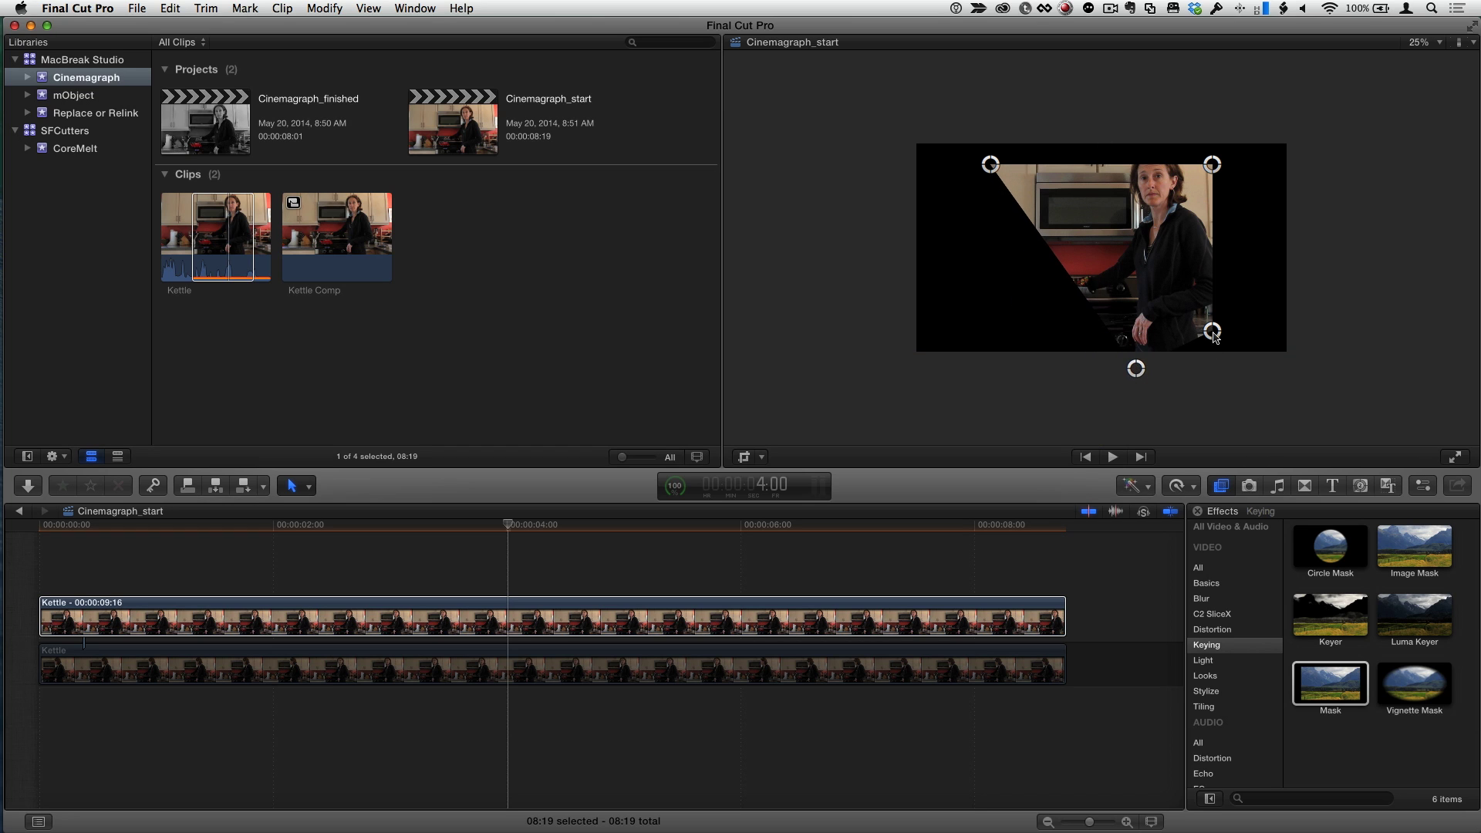
pyautogui.moveTo(1213, 334); pyautogui.dragTo(1321, 373)
pyautogui.moveTo(1213, 165); pyautogui.dragTo(1323, 125)
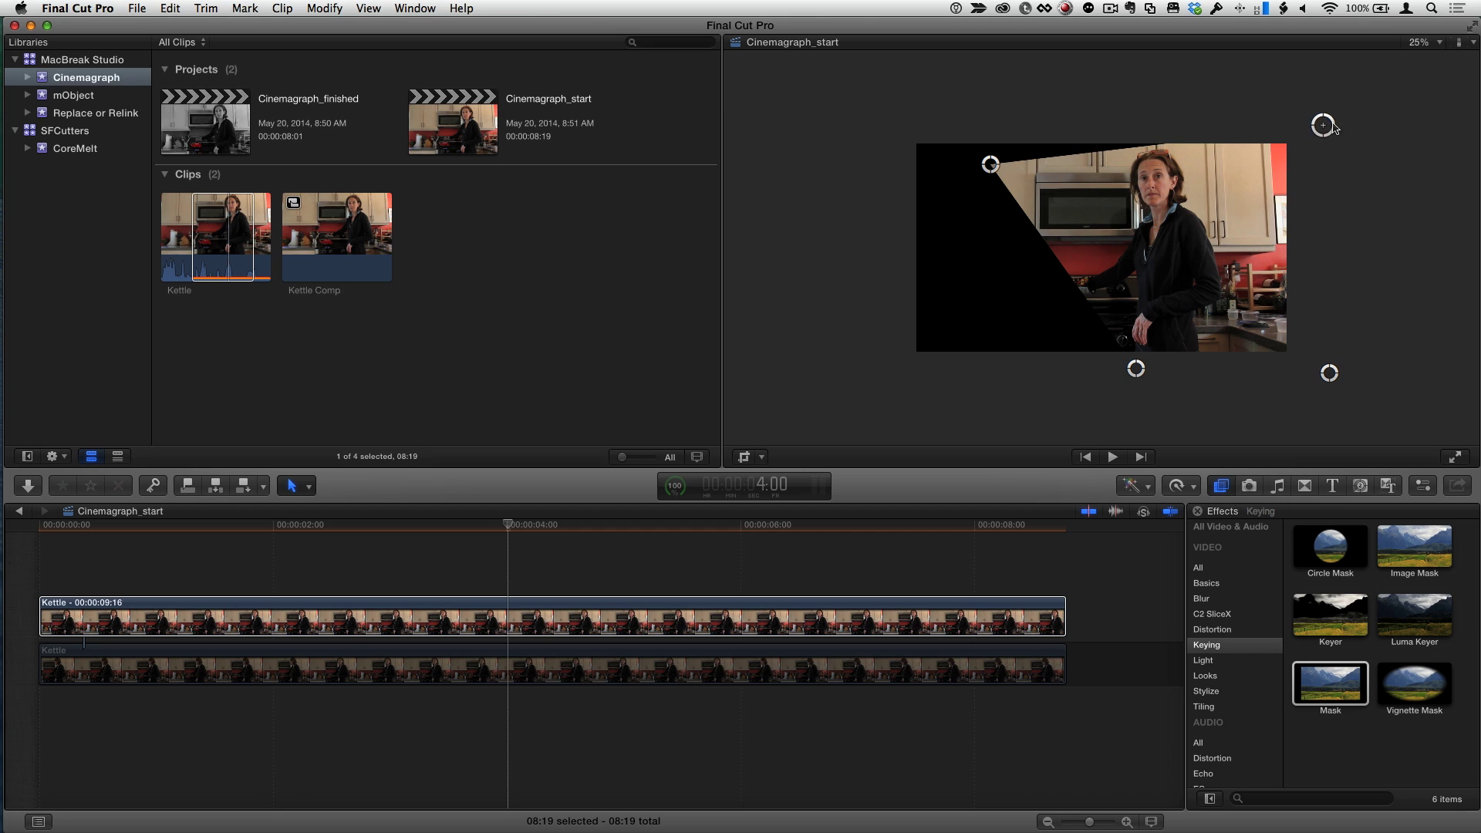
pyautogui.moveTo(990, 166); pyautogui.dragTo(926, 132)
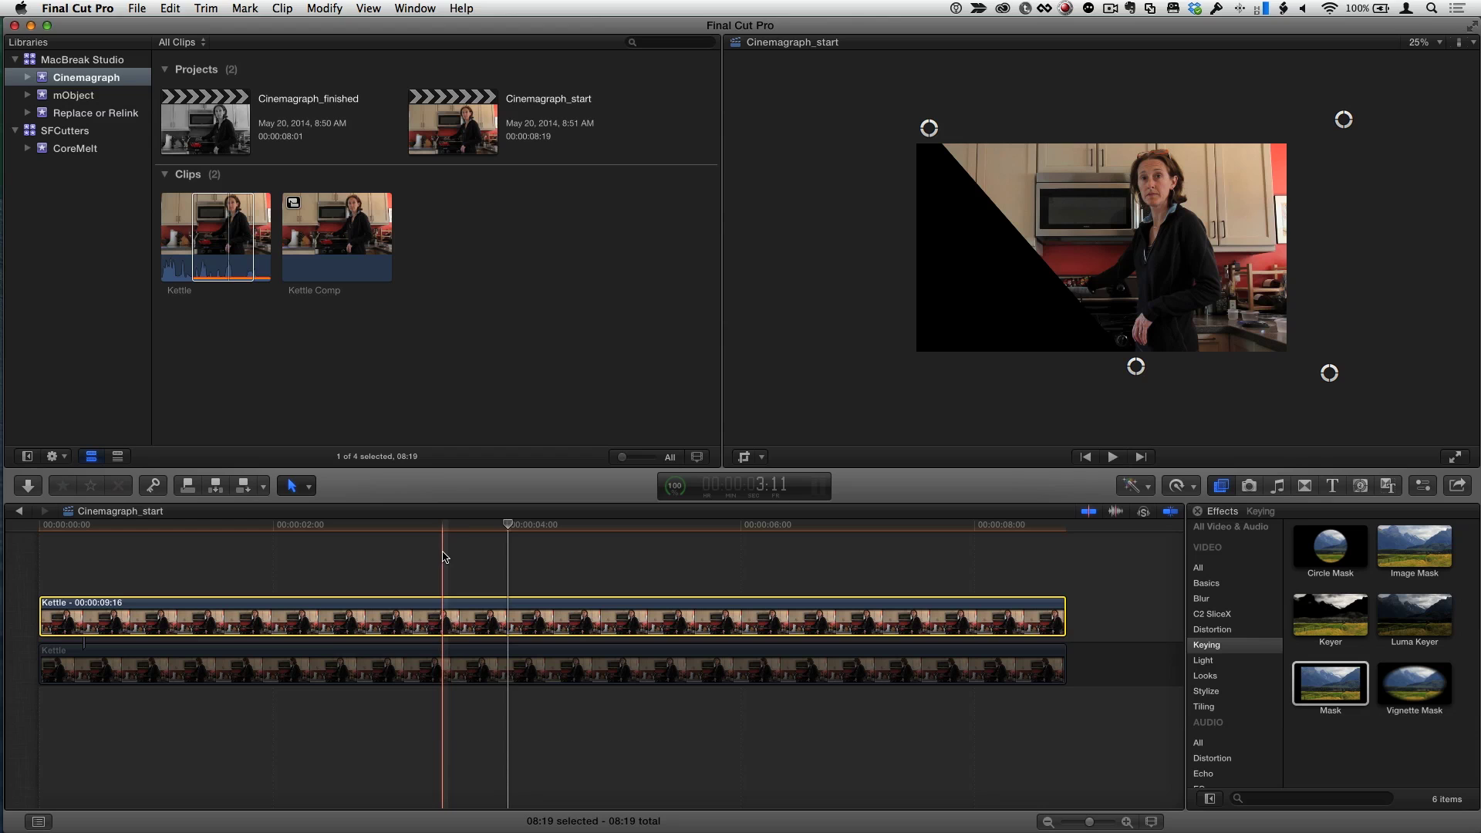
pyautogui.click(464, 617)
# Step: Fit the viewer image again and park the playhead at 4:02
pyautogui.hotkey('shift', 'z')
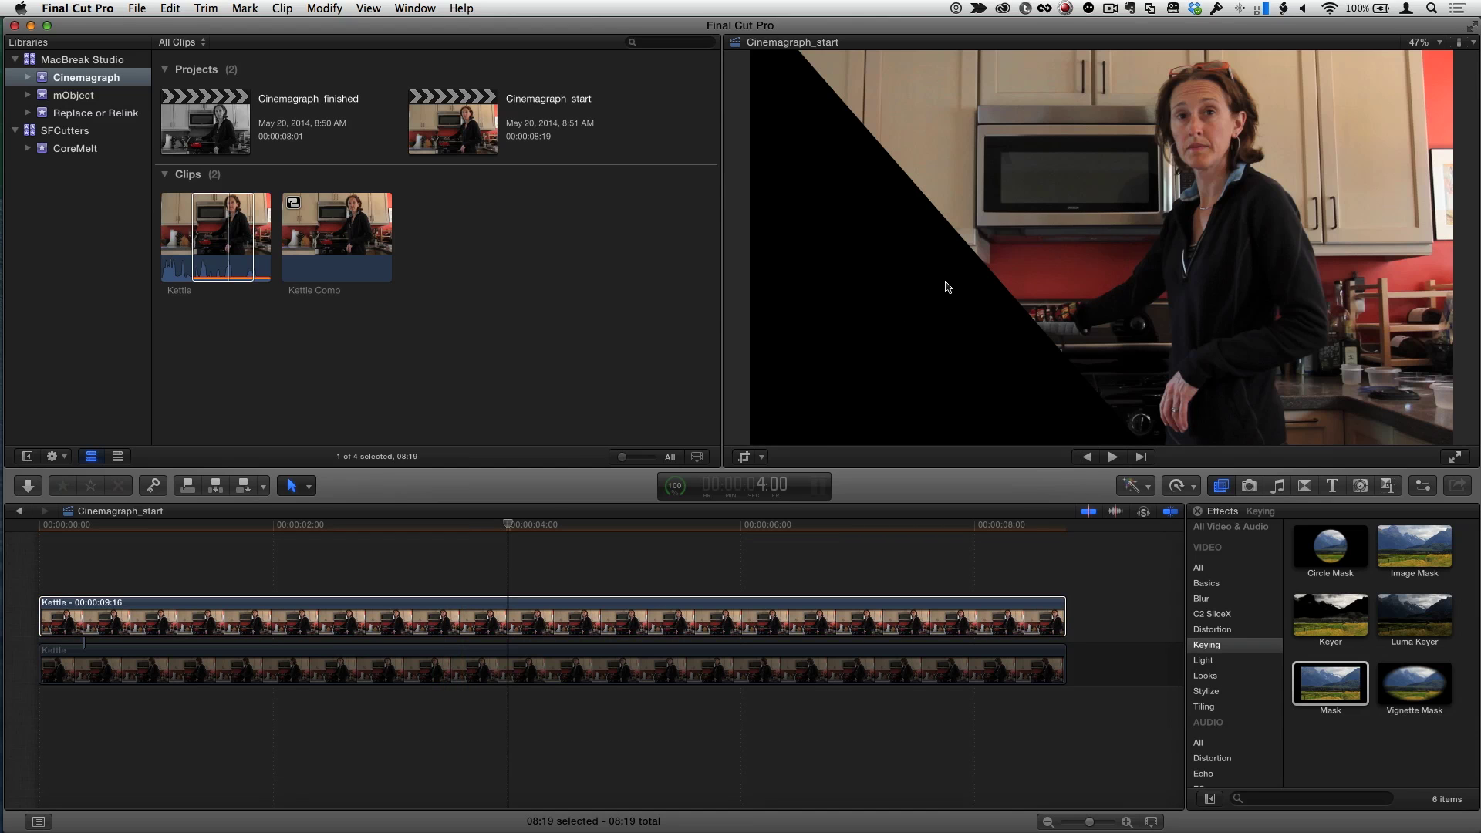
pyautogui.click(540, 668)
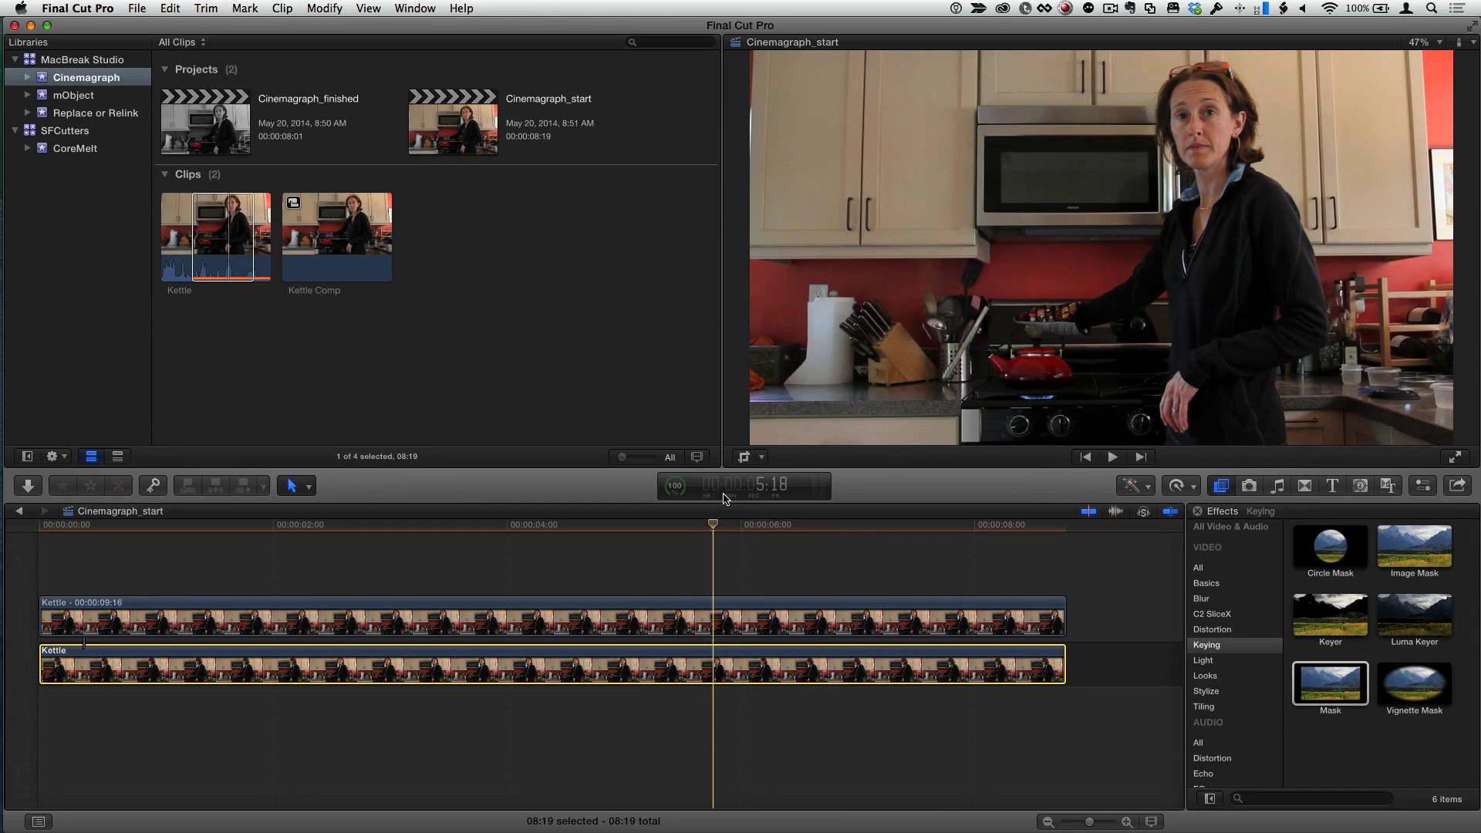
pyautogui.click(735, 524)
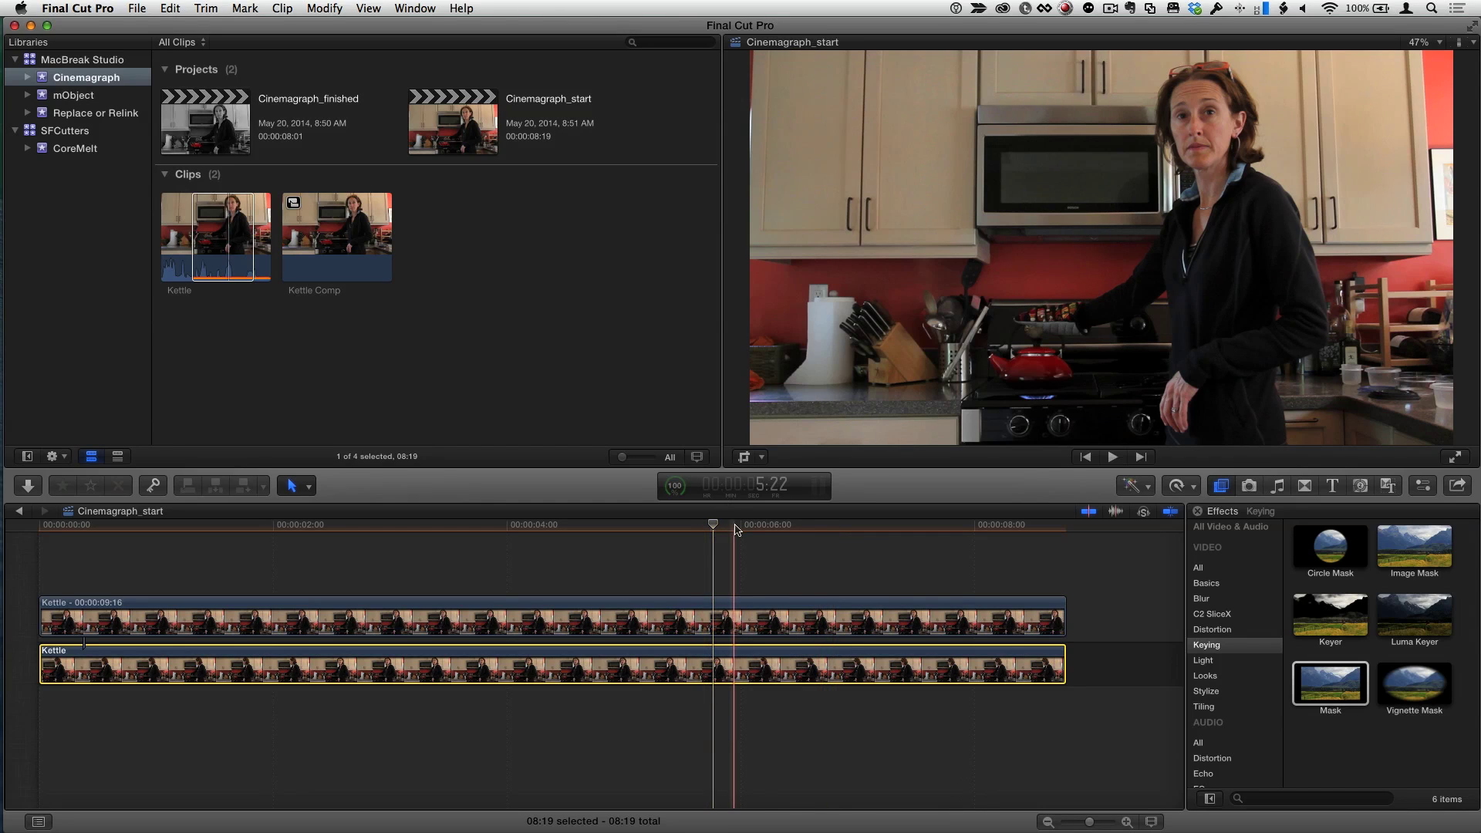
pyautogui.click(753, 622)
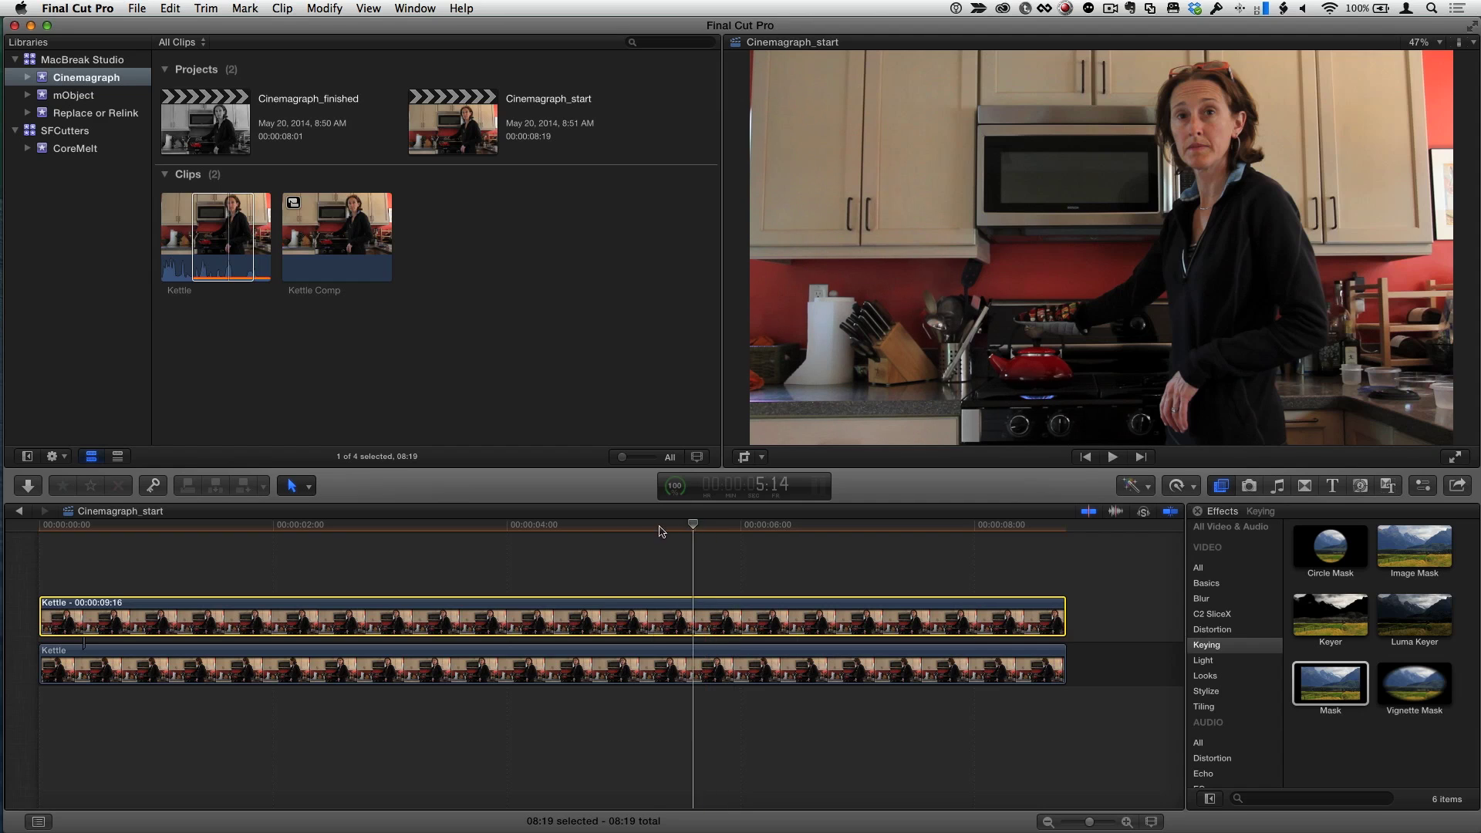
pyautogui.click(584, 530)
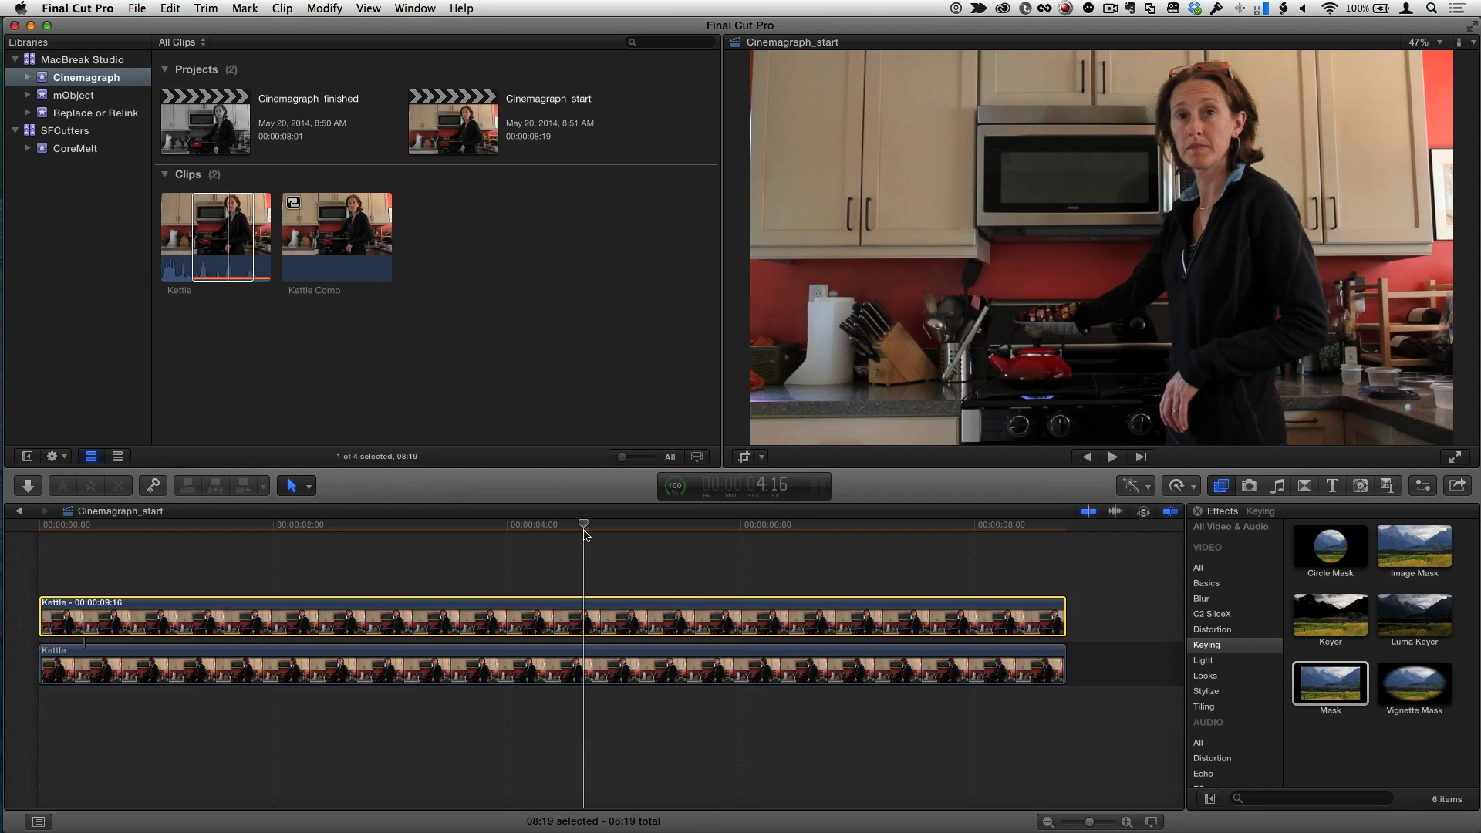
pyautogui.moveTo(584, 529); pyautogui.dragTo(517, 531)
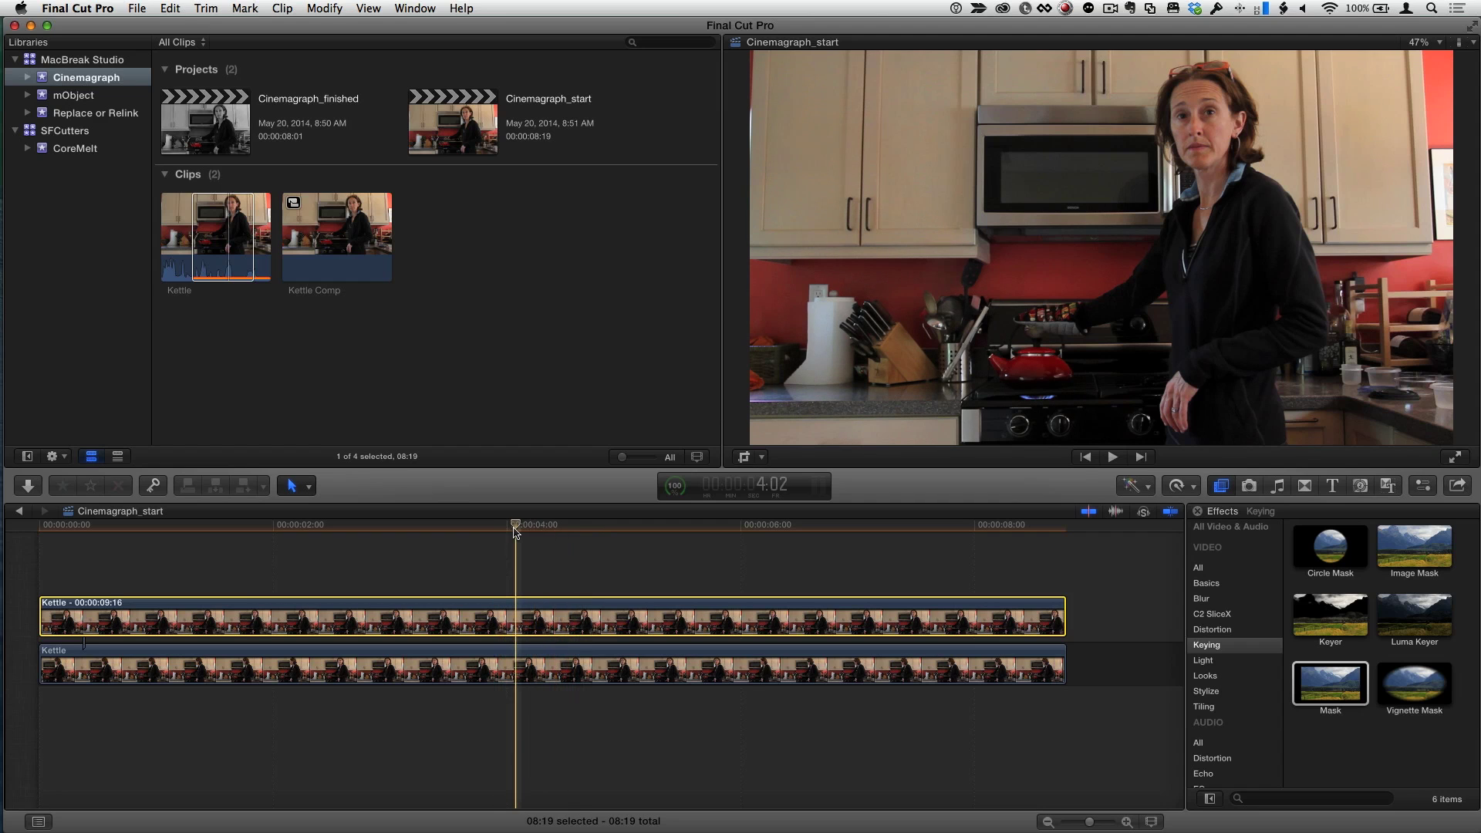
# Step: Nest both Kettle clips into the compound clip 'Cinemagraph_start Clip'
pyautogui.moveTo(461, 563); pyautogui.dragTo(533, 694)
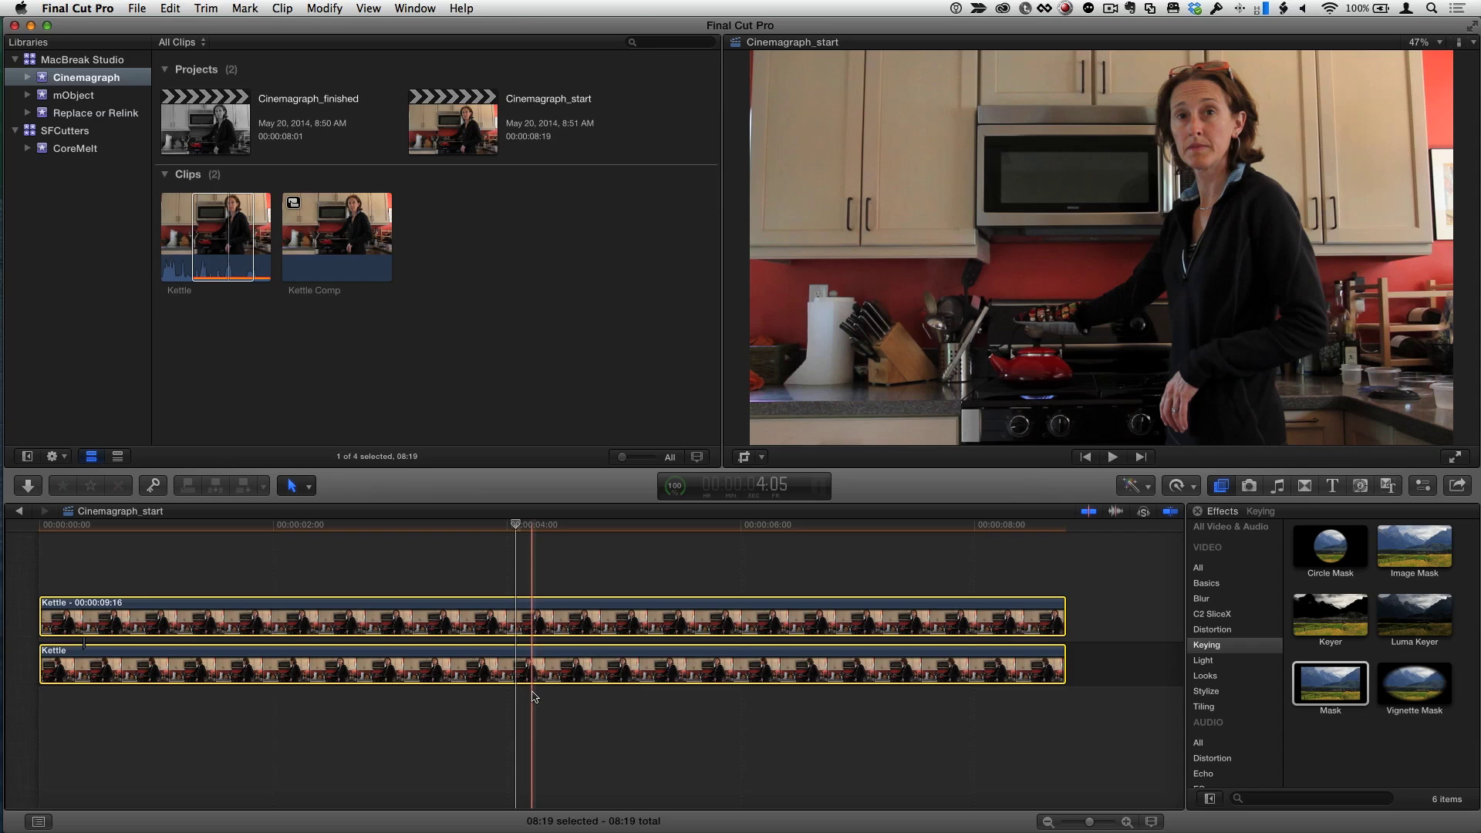
pyautogui.hotkey('alt', 'g')
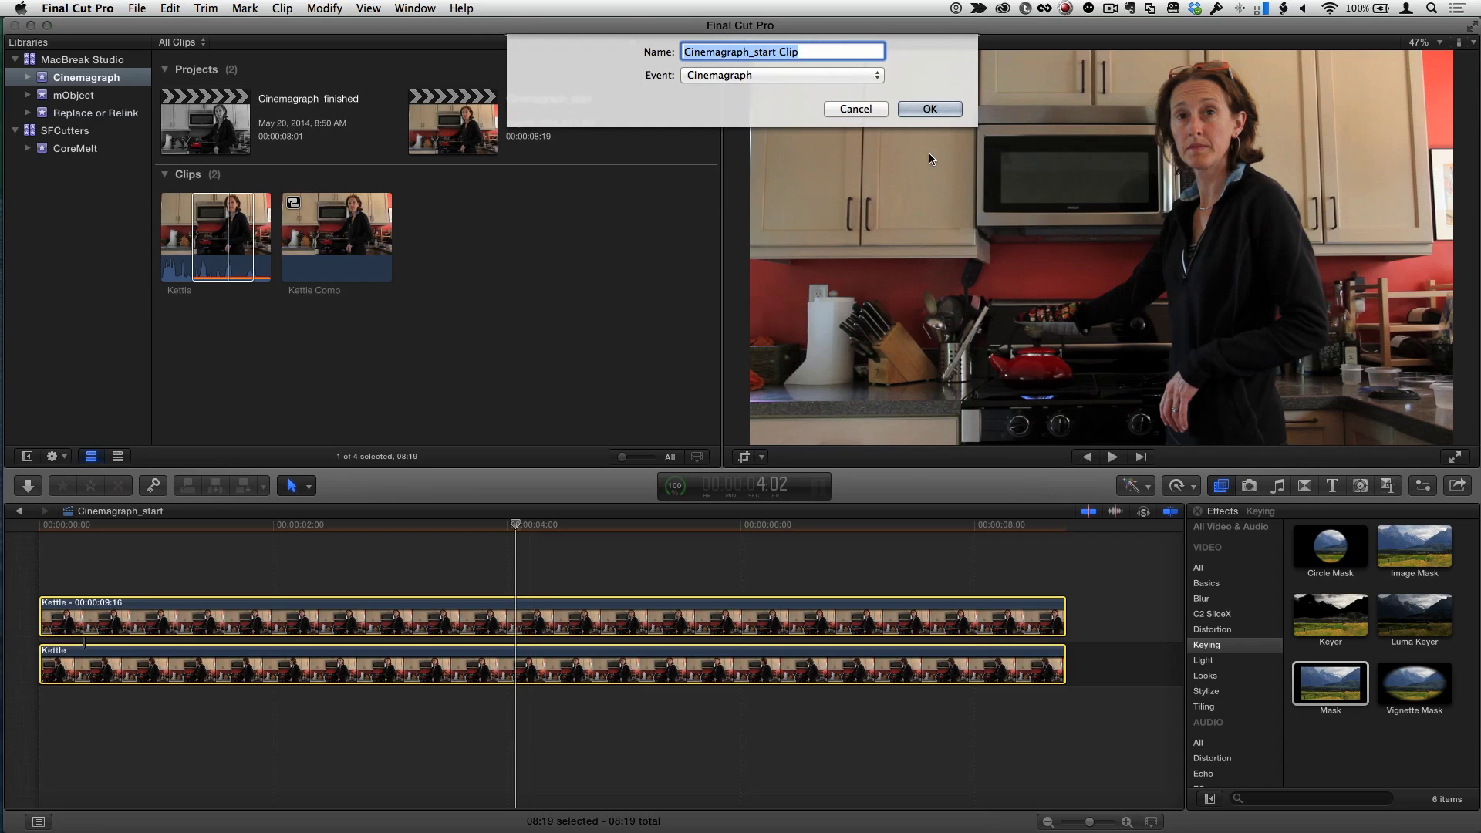
pyautogui.click(930, 109)
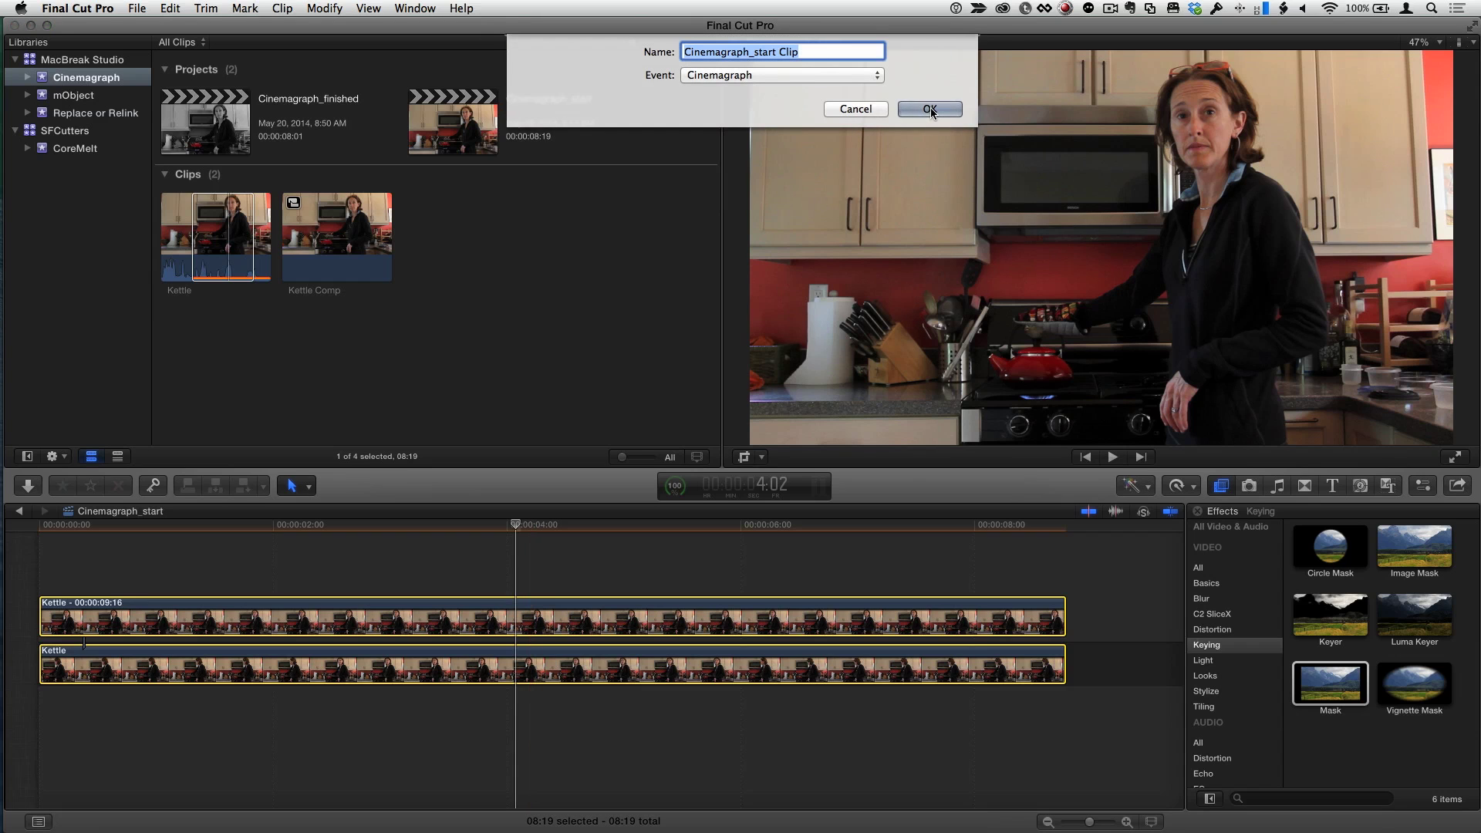
# Step: Move the playhead to 3:16, reveal the Kettle source clip, and open the Cinemagraph_finished project
pyautogui.click(467, 529)
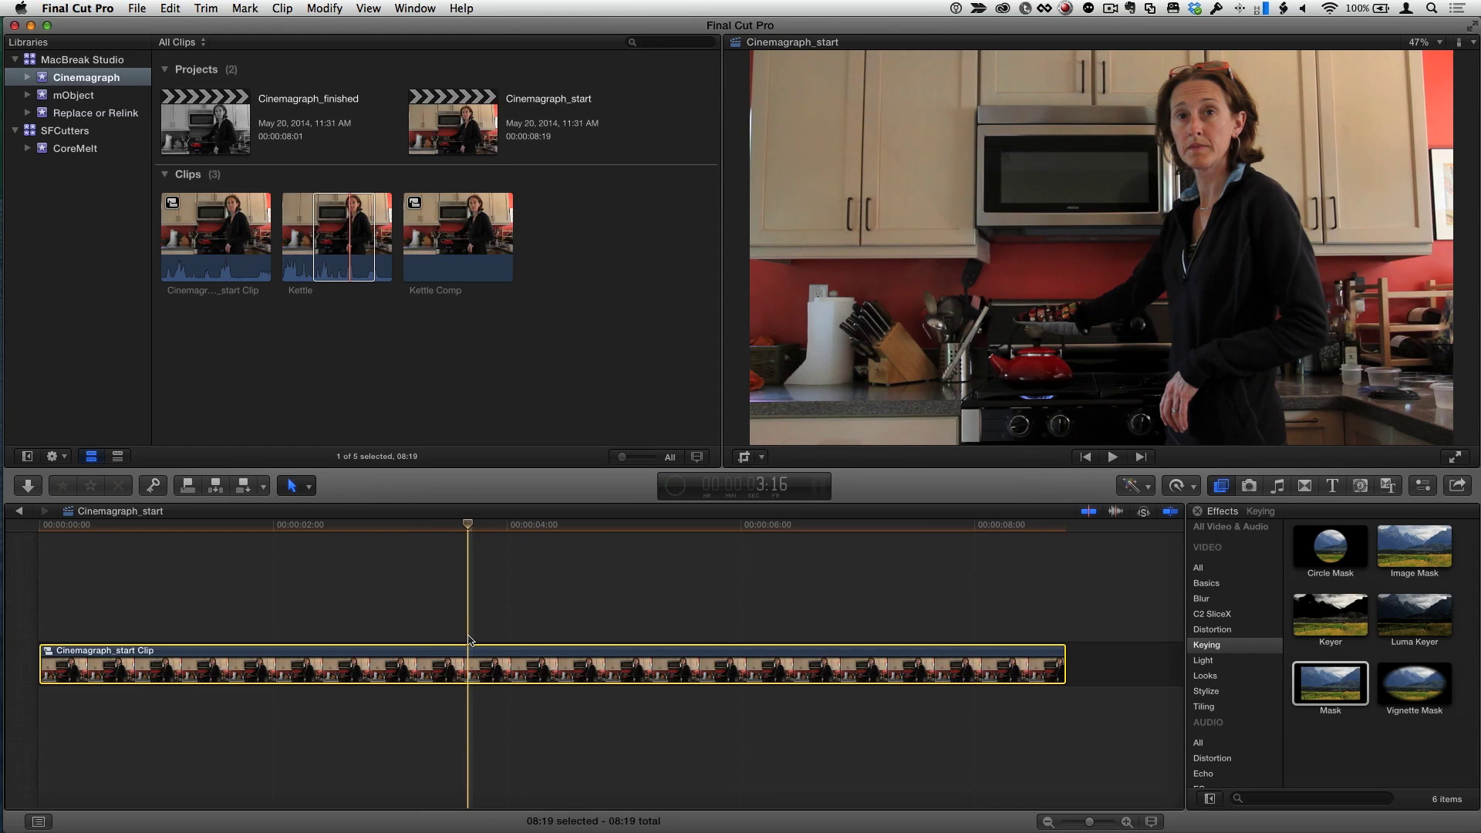
pyautogui.press('cmd+1')
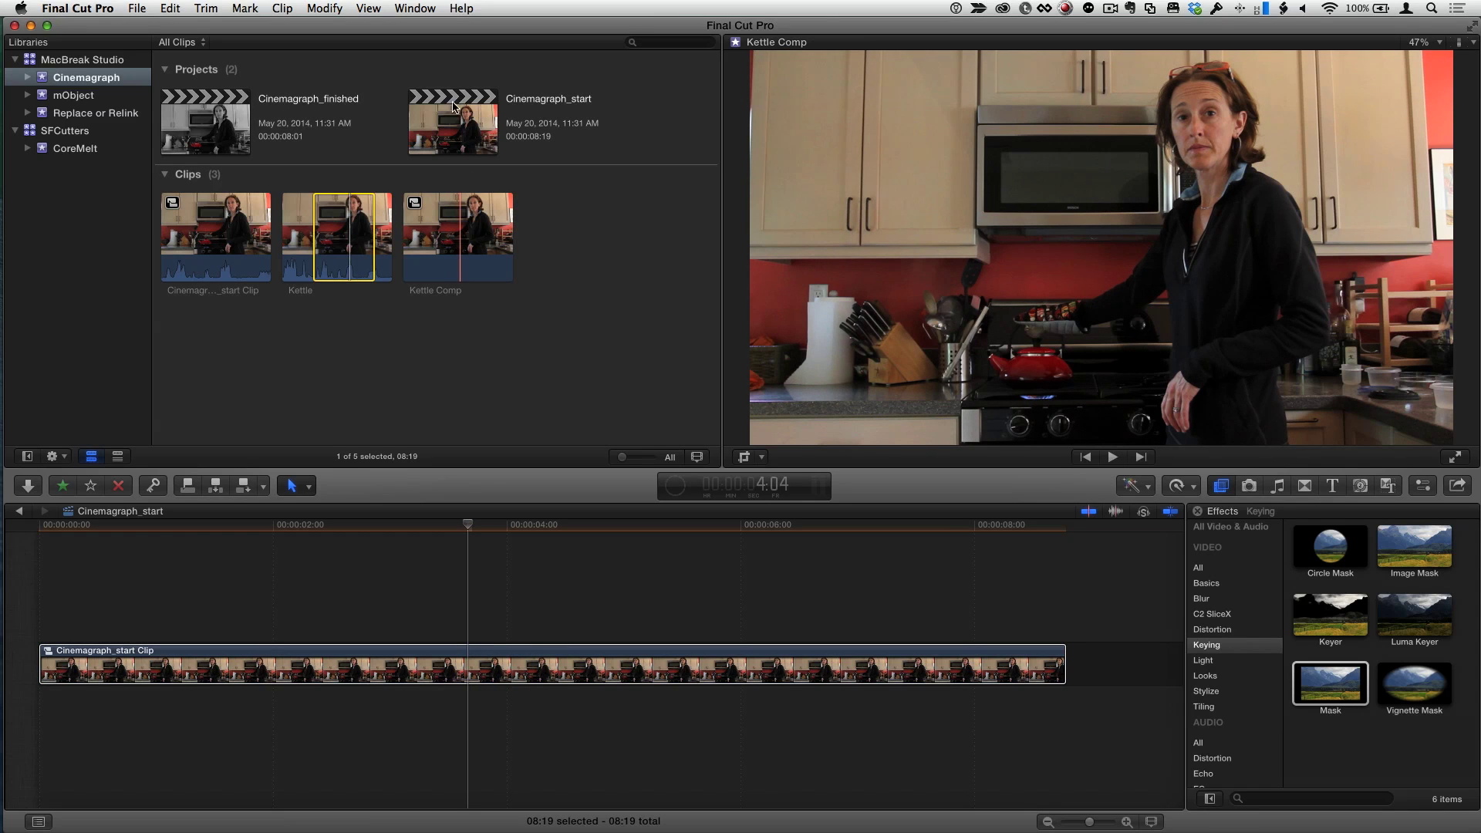
pyautogui.doubleClick(219, 124)
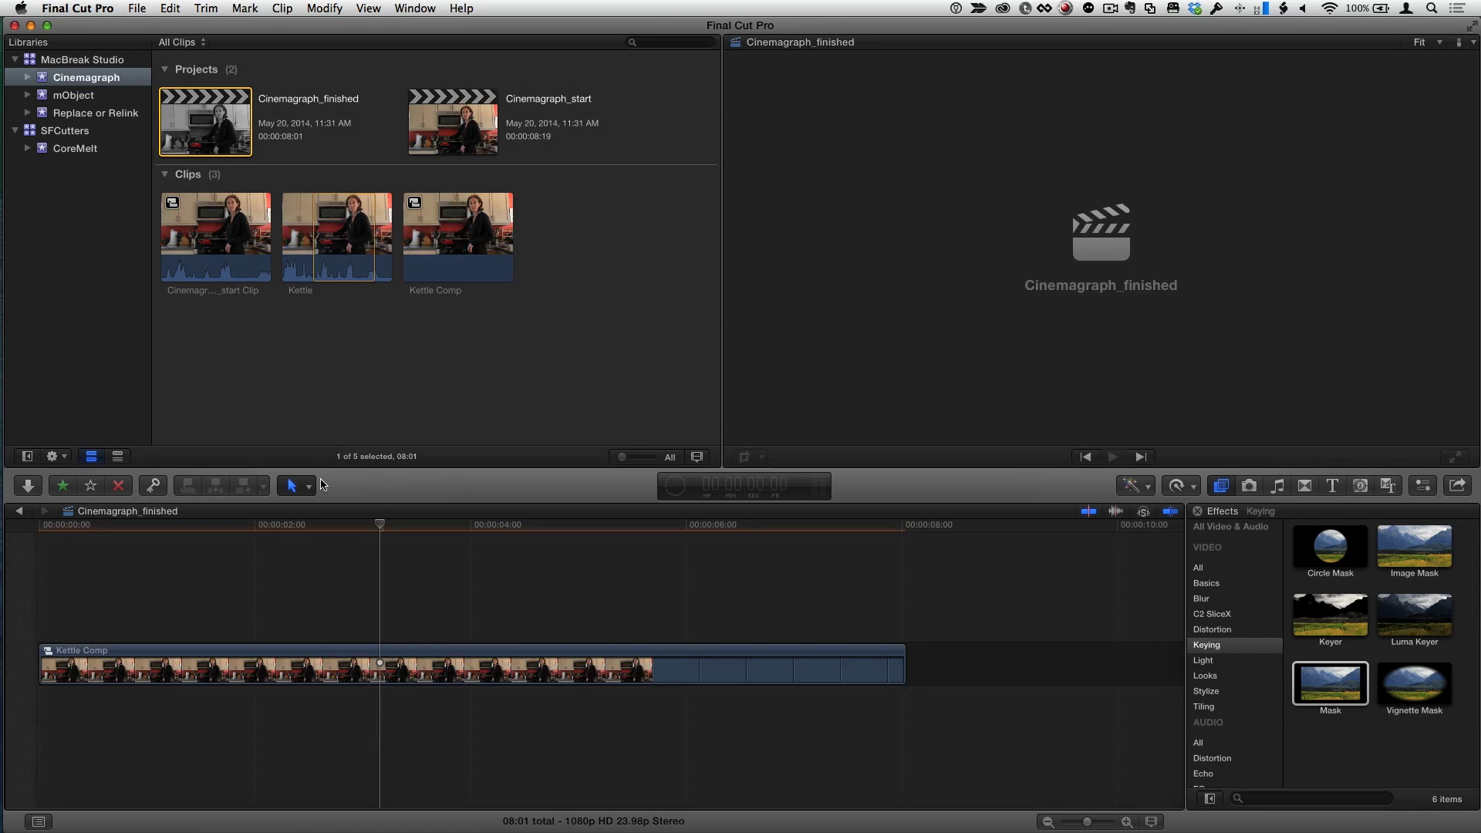
# Step: At 3:15 in Kettle Comp, show the Saturation tab of Correction 1's colour board in the Inspector
pyautogui.click(431, 530)
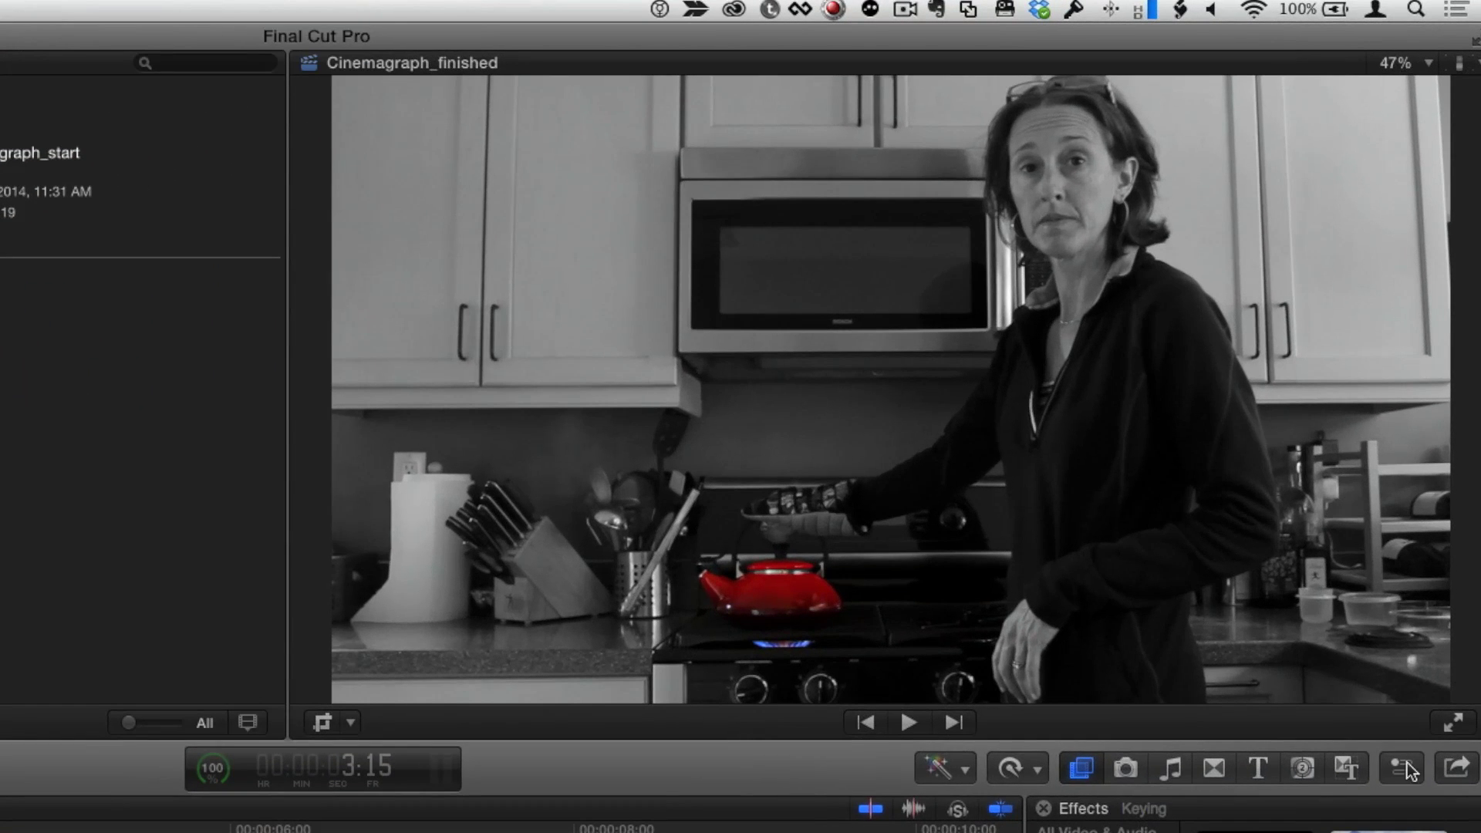
pyautogui.click(1404, 769)
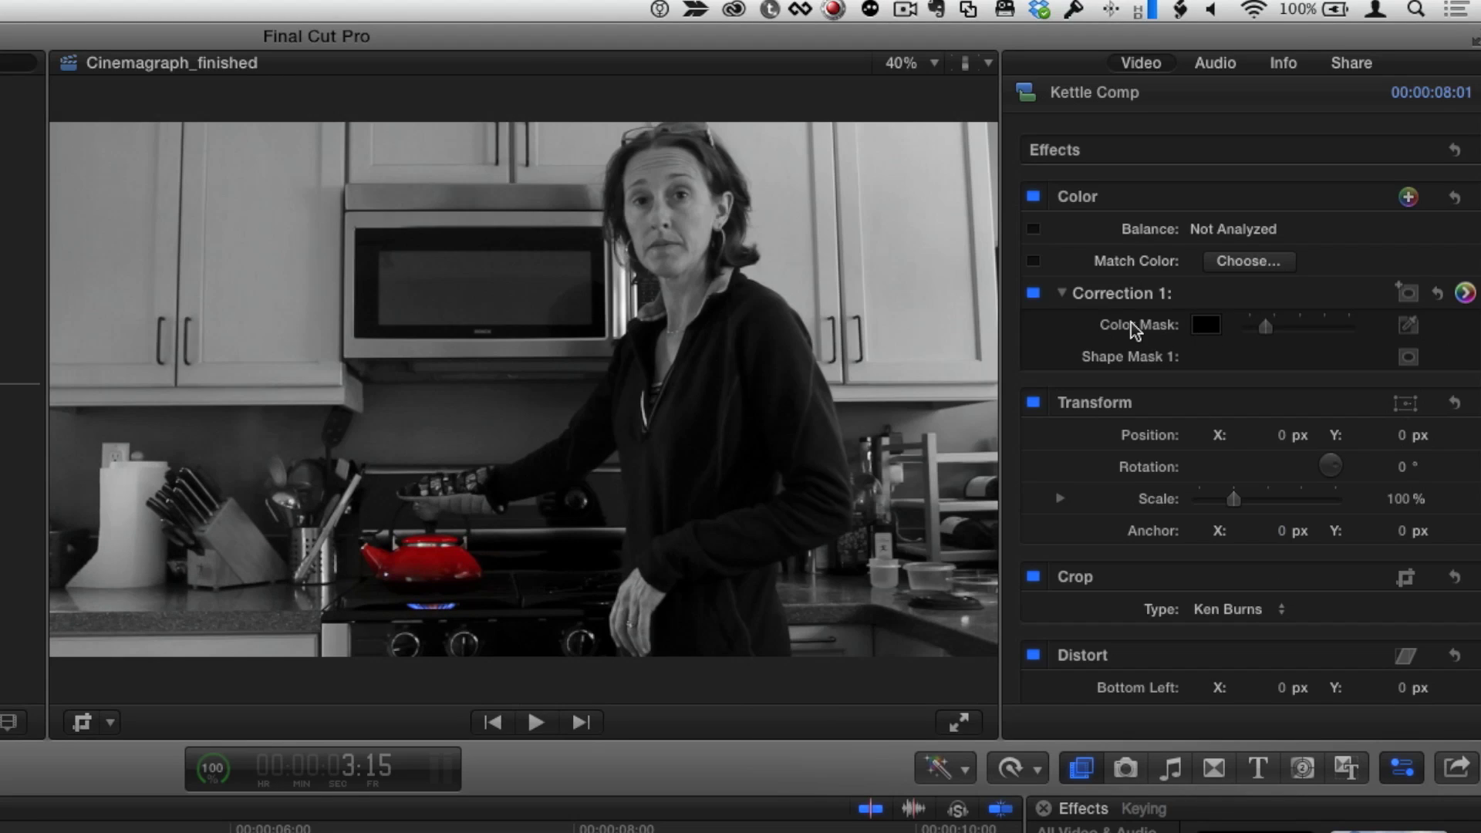
pyautogui.click(1131, 322)
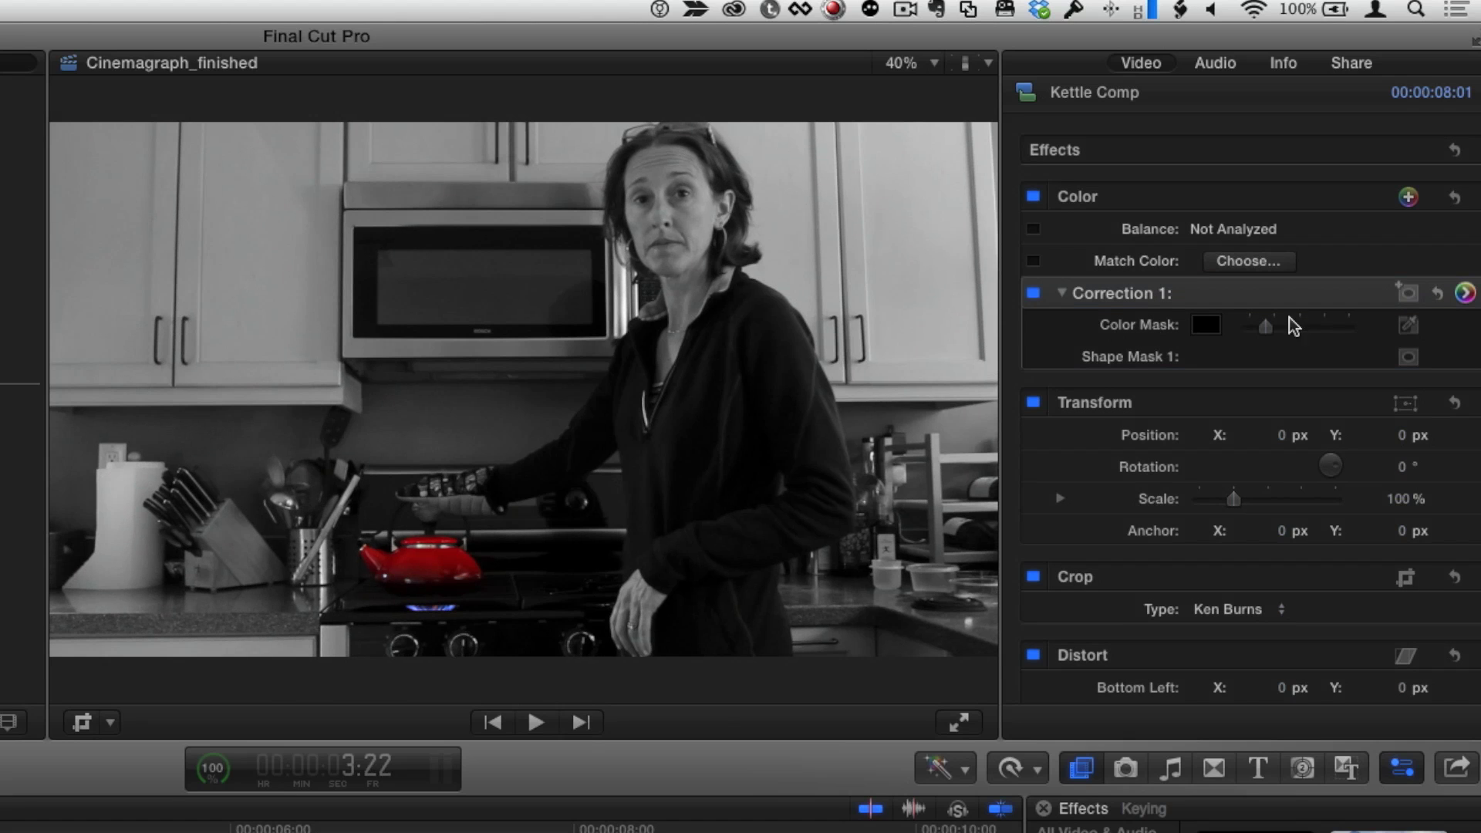
pyautogui.click(1465, 293)
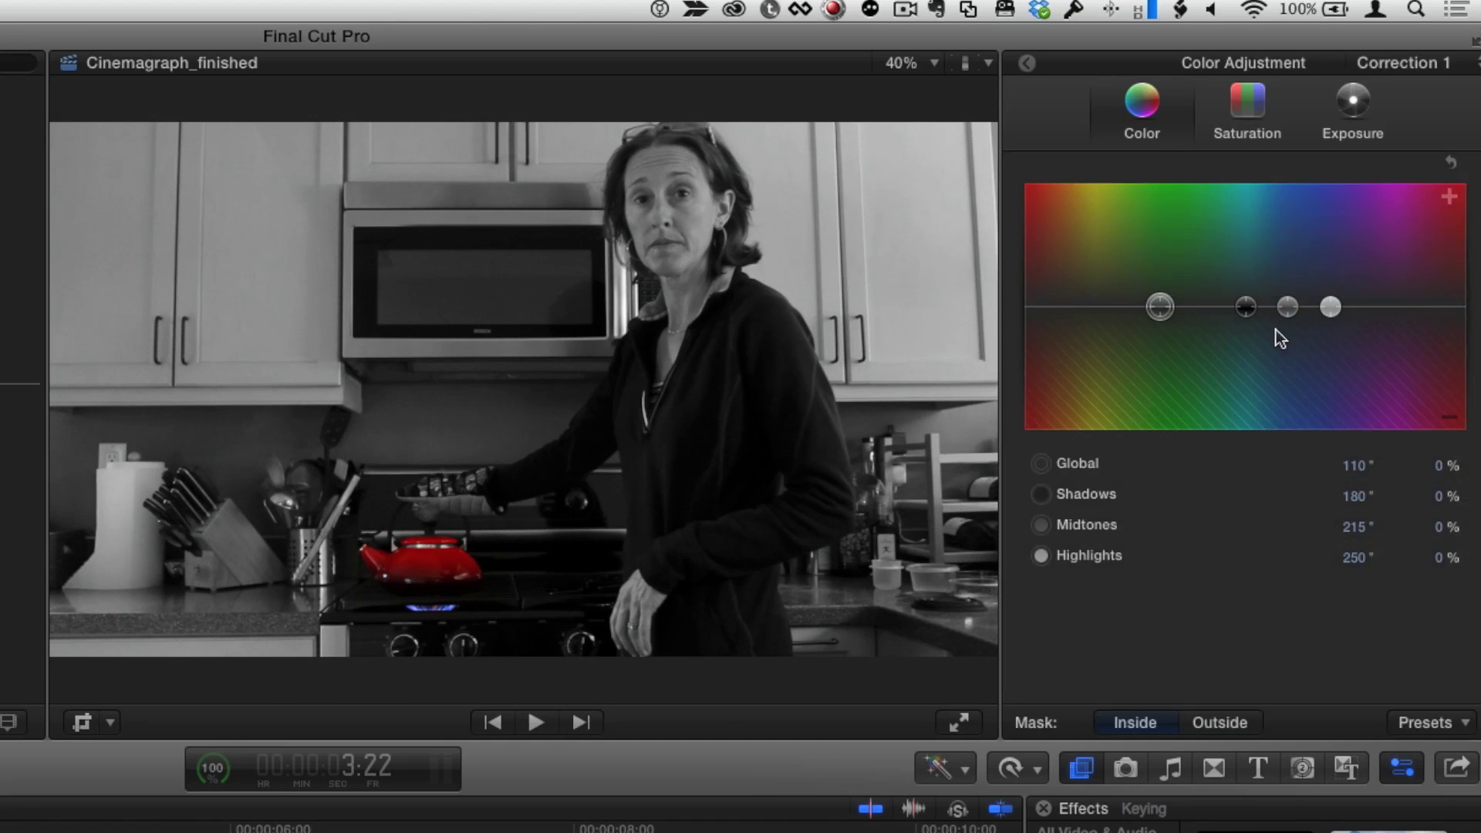
pyautogui.click(1248, 114)
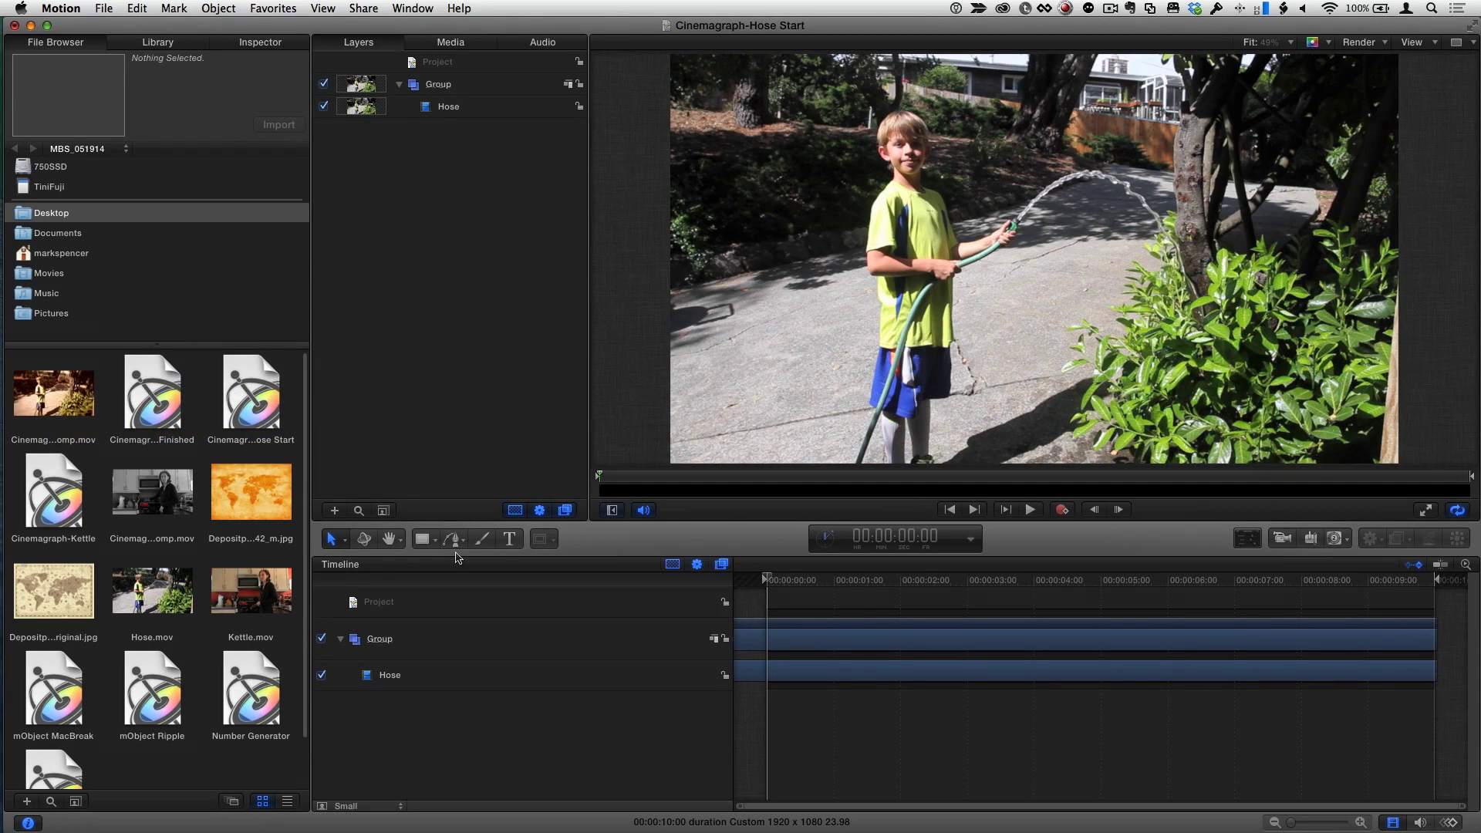
# Step: Play the Hose clip and park the playhead on frame 00:00:03:23
pyautogui.press('space')
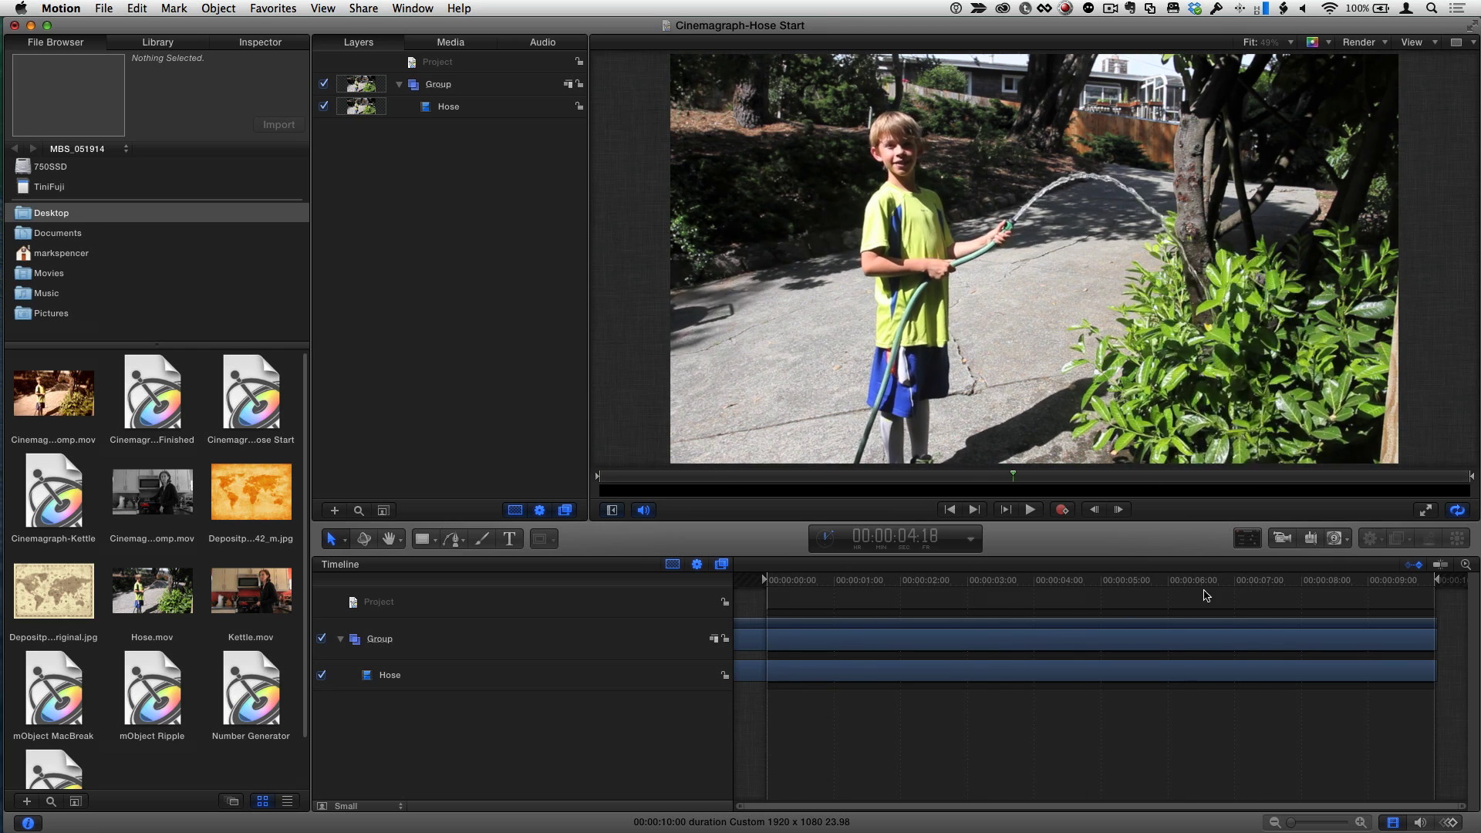
pyautogui.moveTo(974, 593); pyautogui.dragTo(904, 590)
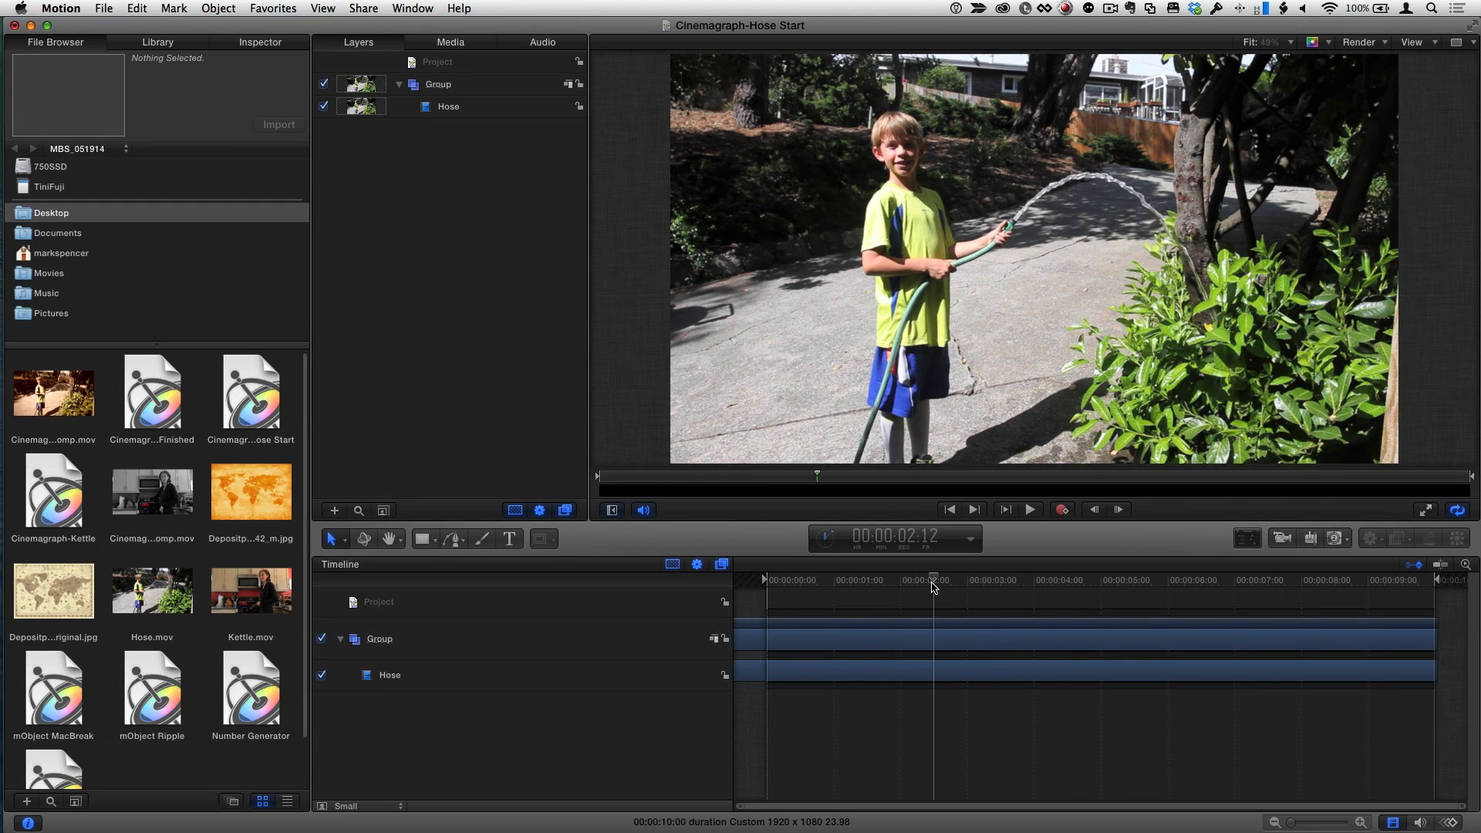
pyautogui.moveTo(1044, 588); pyautogui.dragTo(1033, 584)
# Step: Duplicate the Hose layer with Command-D to create Hose copy
pyautogui.click(517, 676)
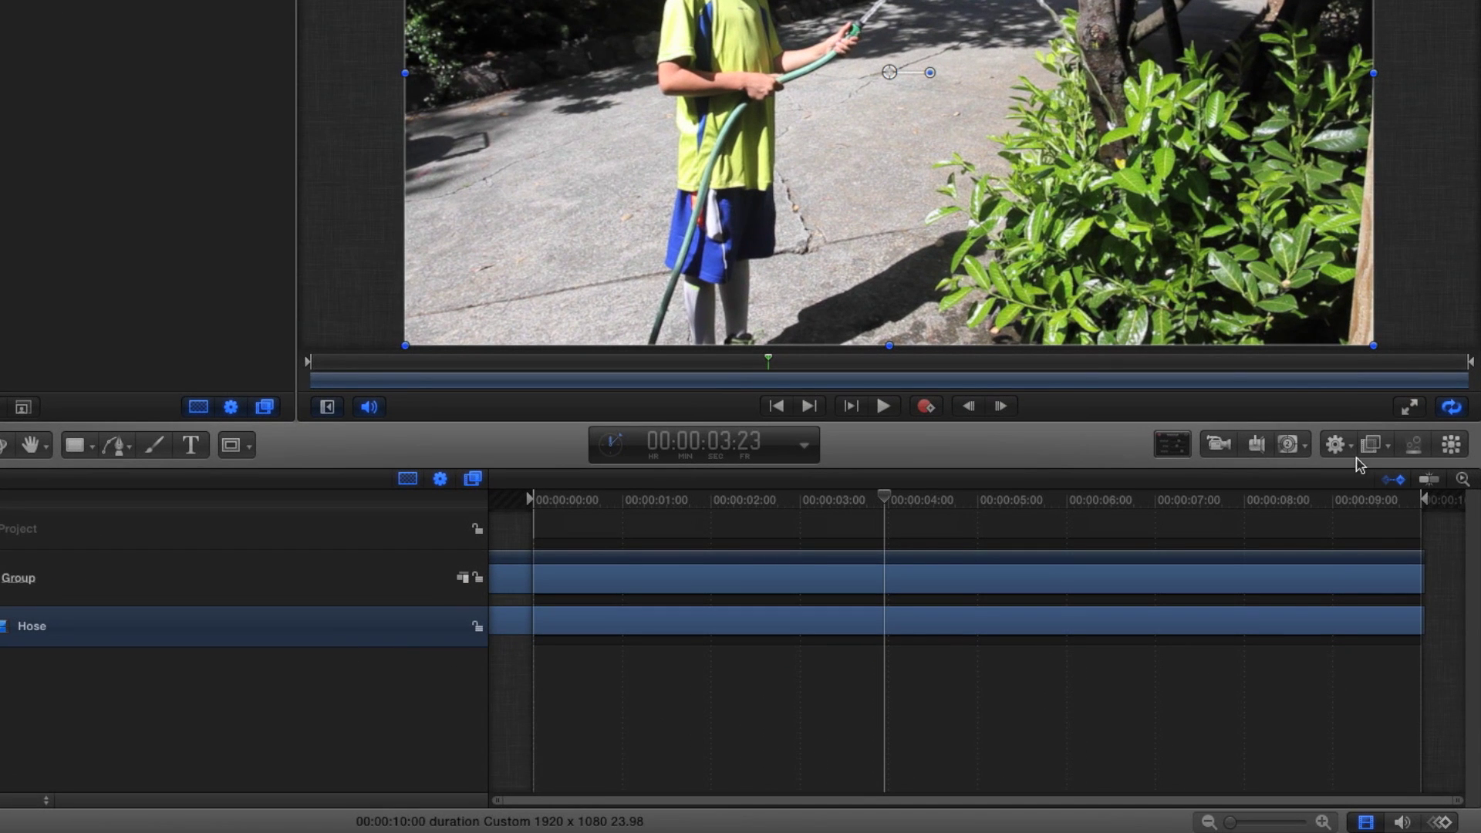
pyautogui.click(1337, 445)
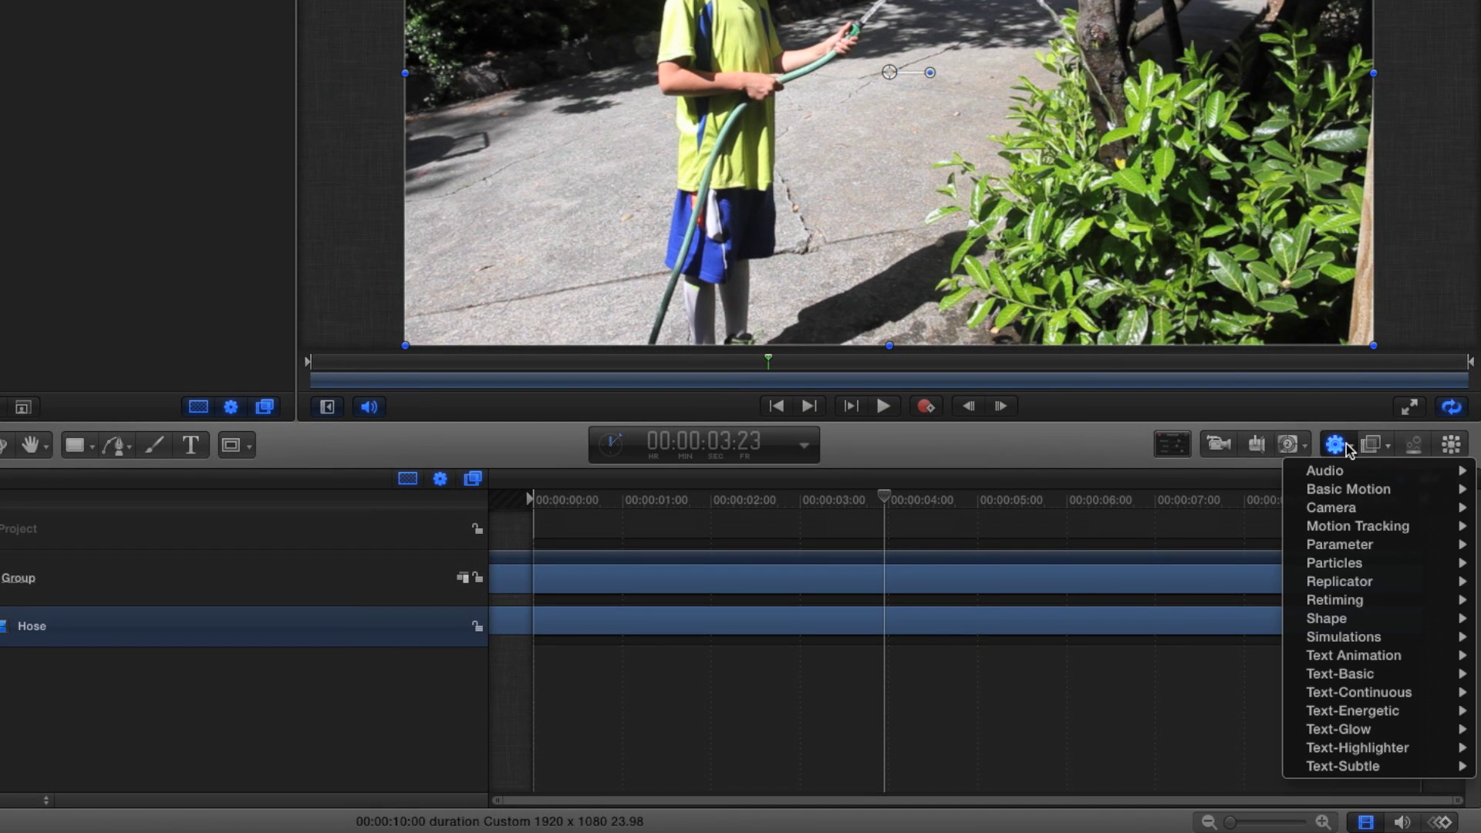
pyautogui.moveTo(1362, 602)
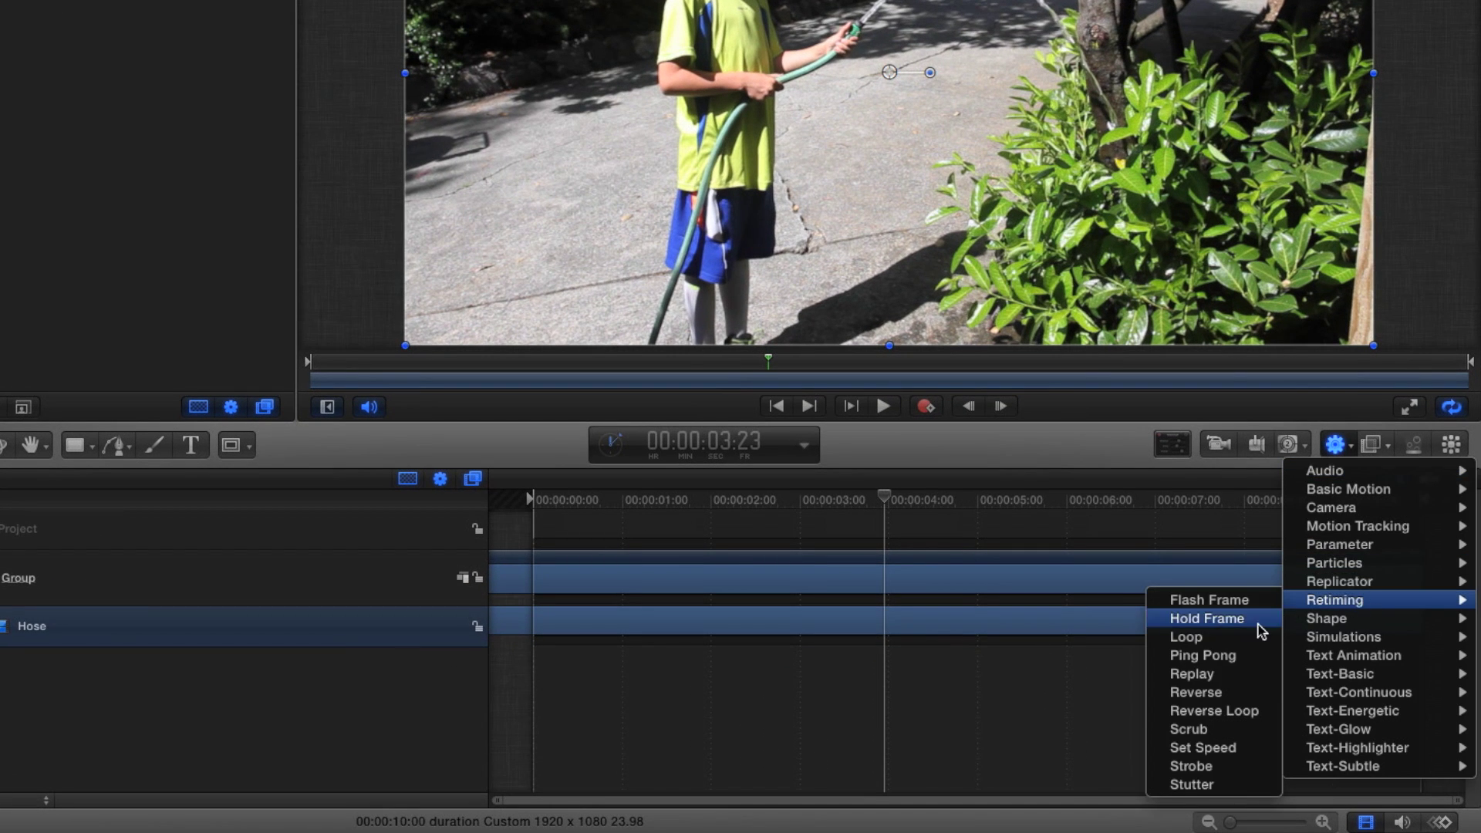
pyautogui.click(899, 708)
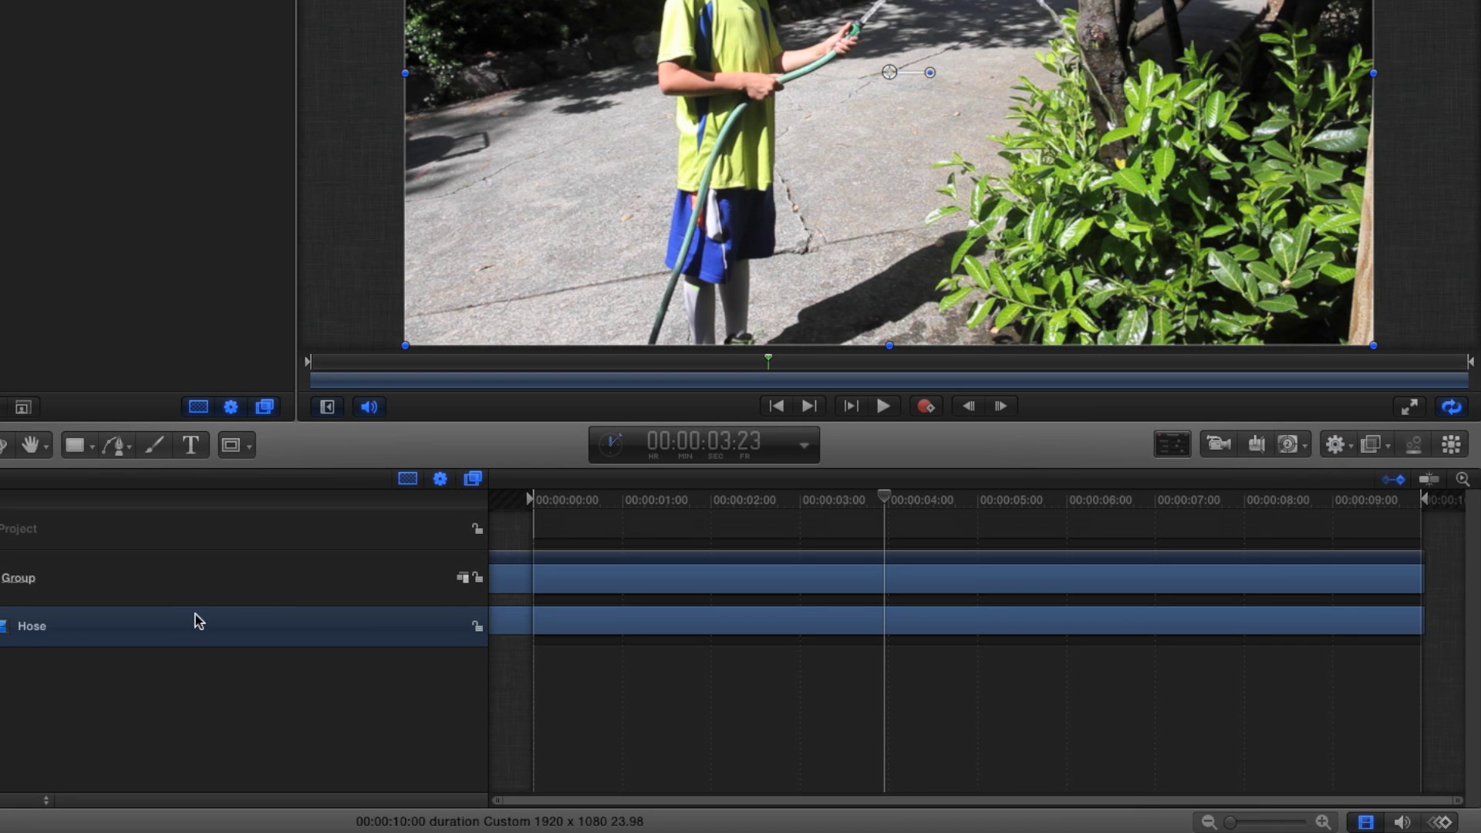
pyautogui.press('super+d')
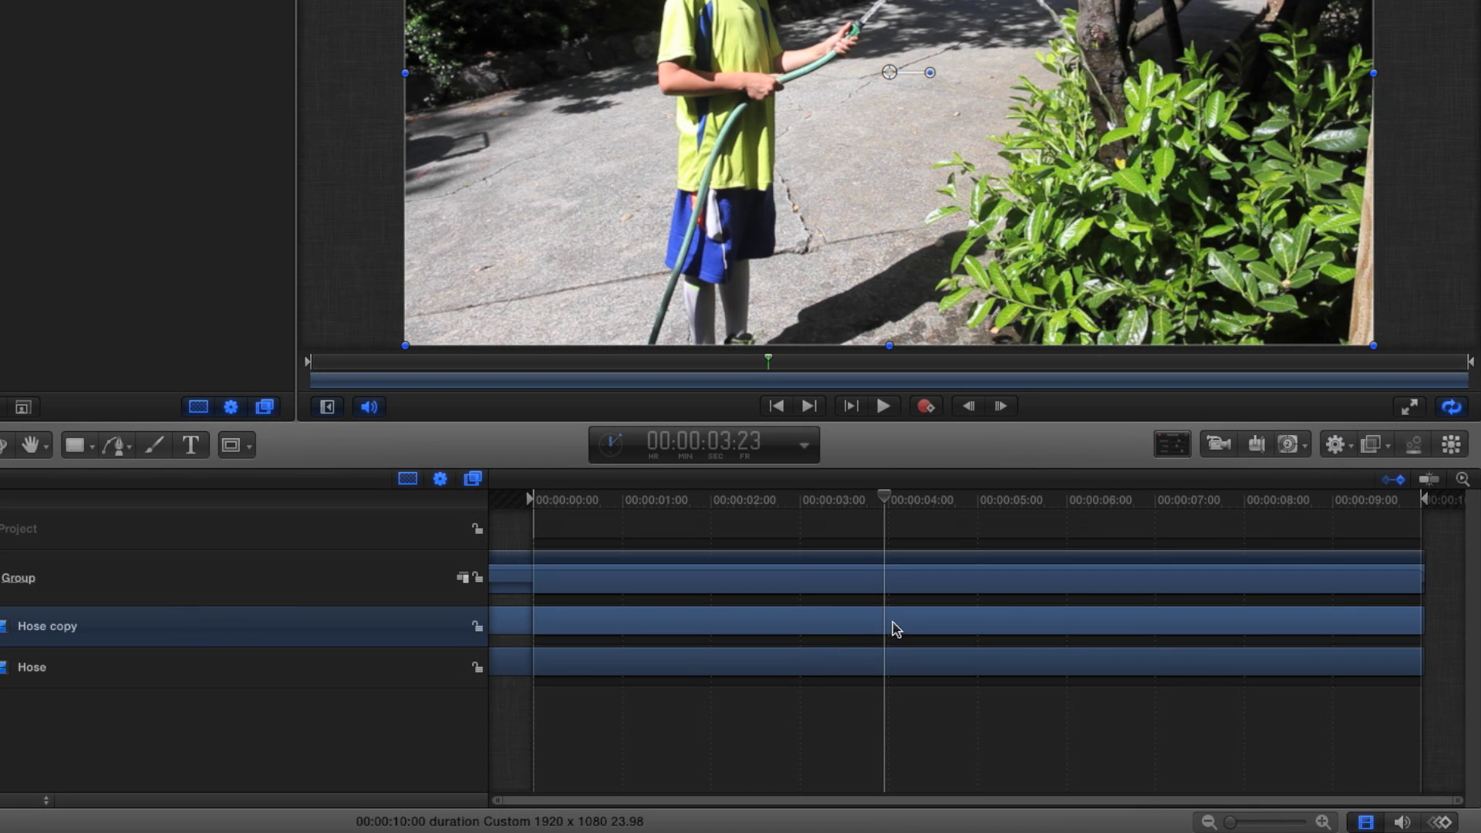
# Step: Add a Retiming Hold Frame behaviour to Hose copy and extend it to the project end
pyautogui.click(1330, 449)
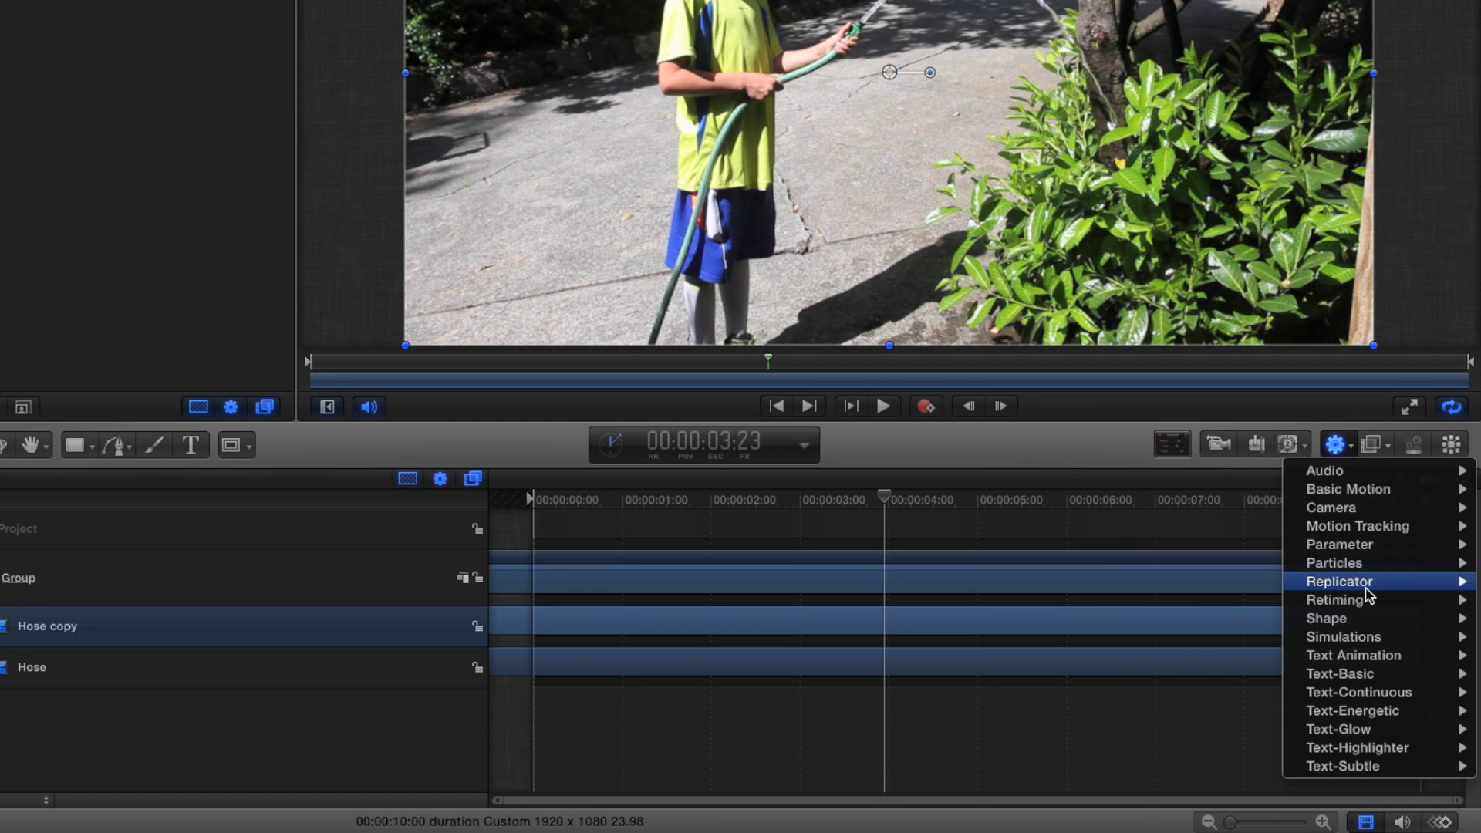
pyautogui.moveTo(1364, 585)
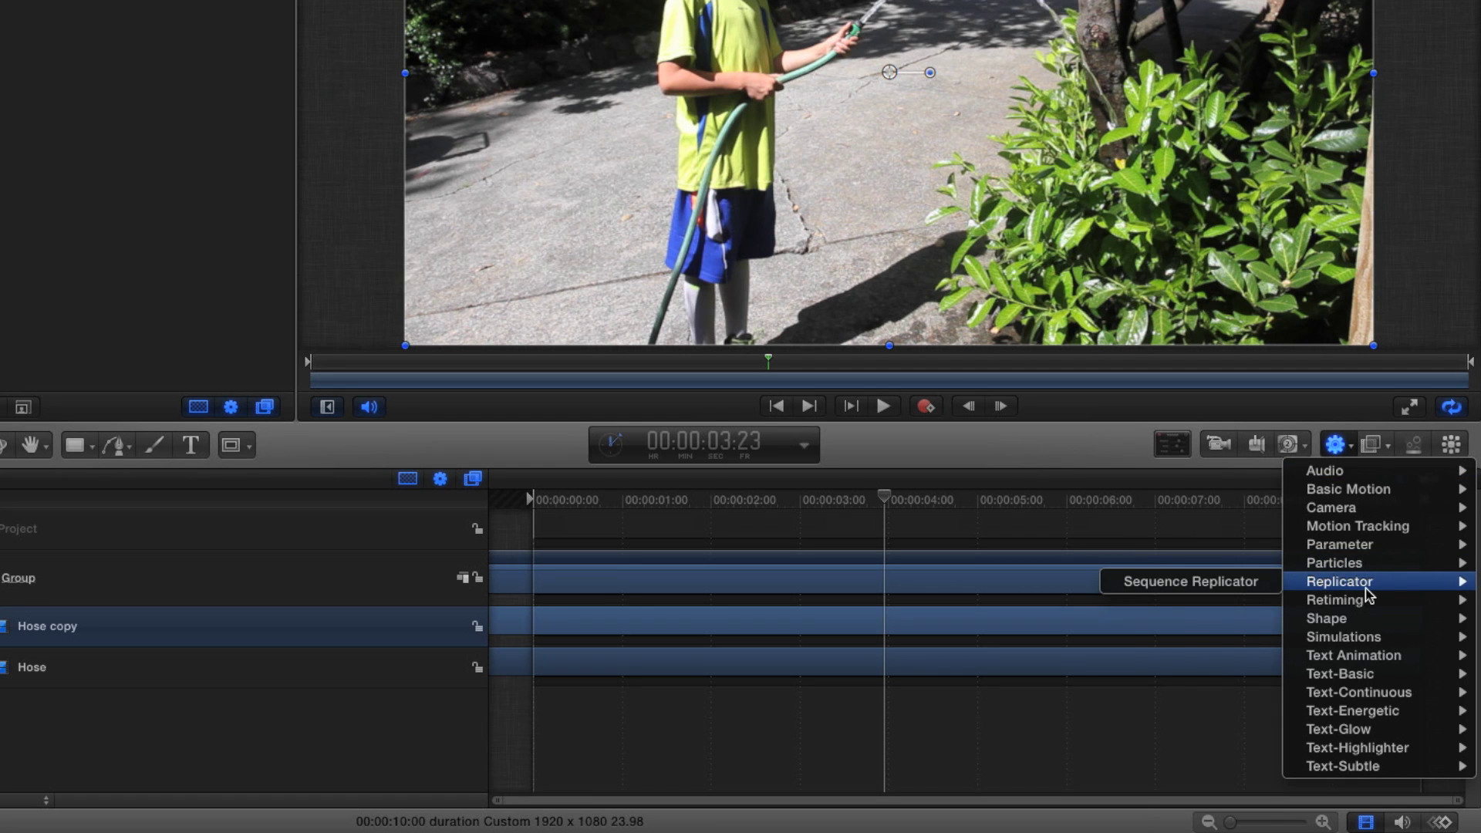
pyautogui.click(1226, 625)
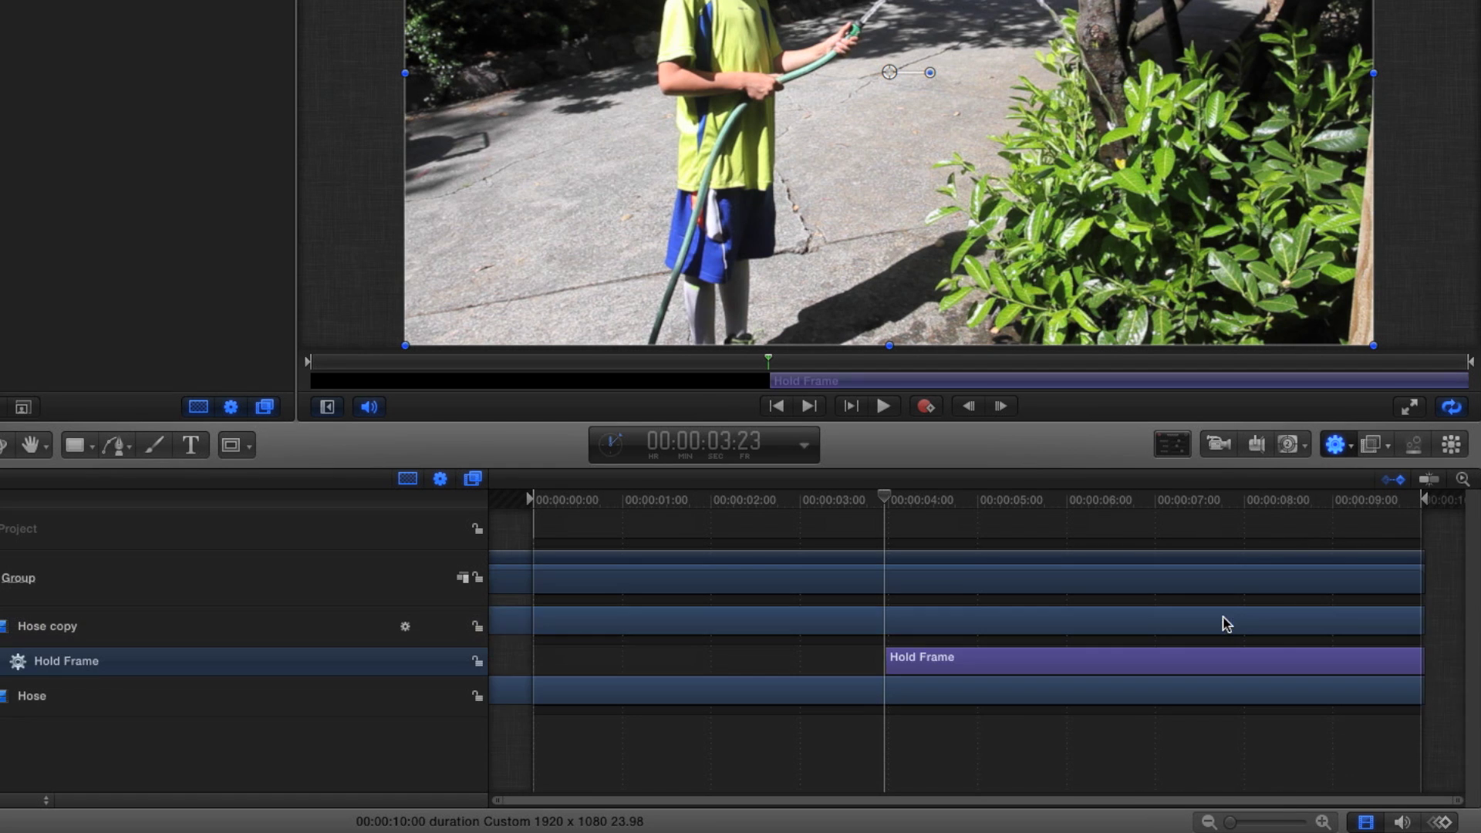
pyautogui.moveTo(1044, 624); pyautogui.dragTo(677, 620)
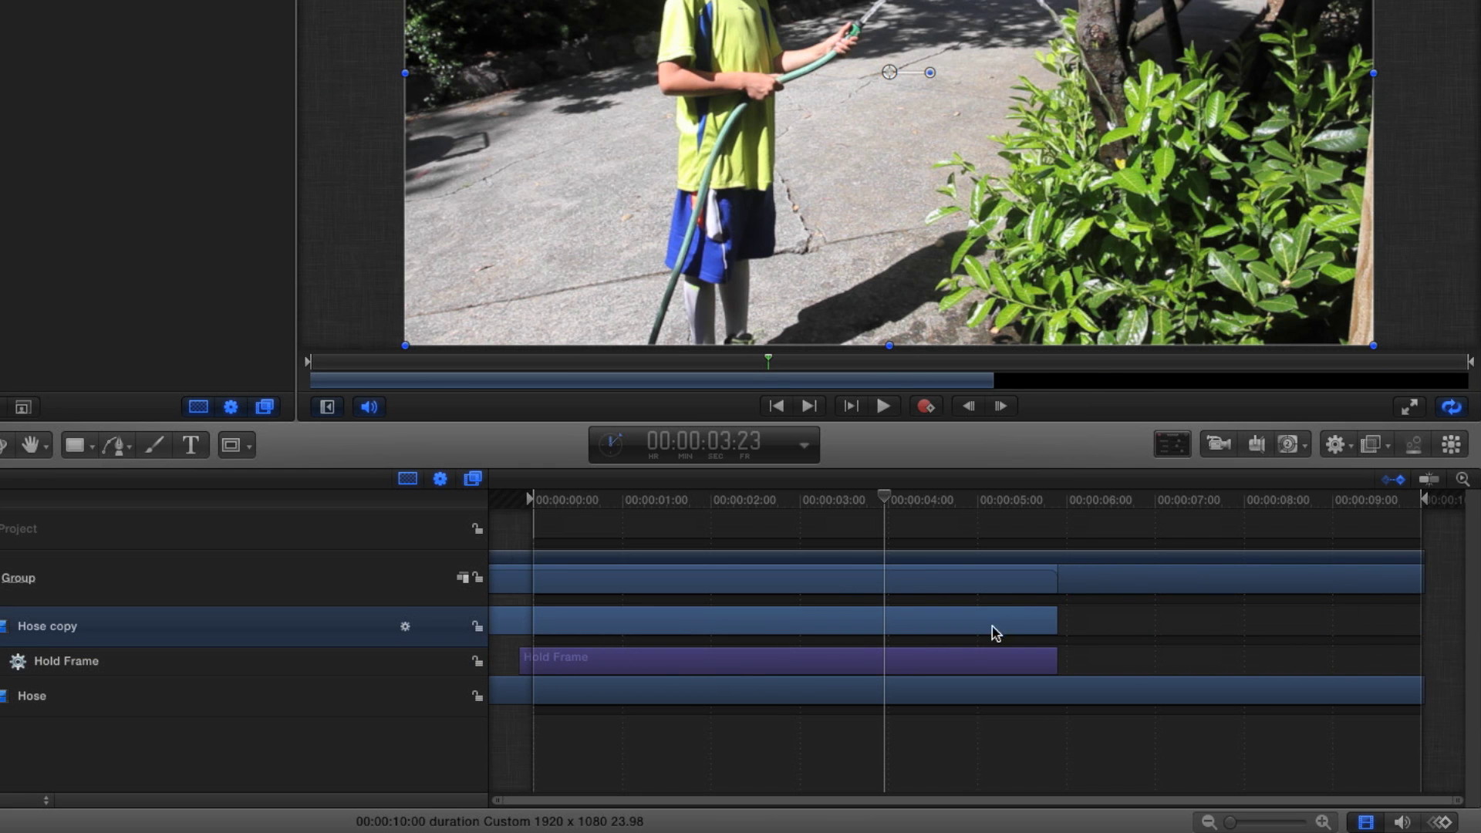
pyautogui.moveTo(1054, 625); pyautogui.dragTo(1423, 624)
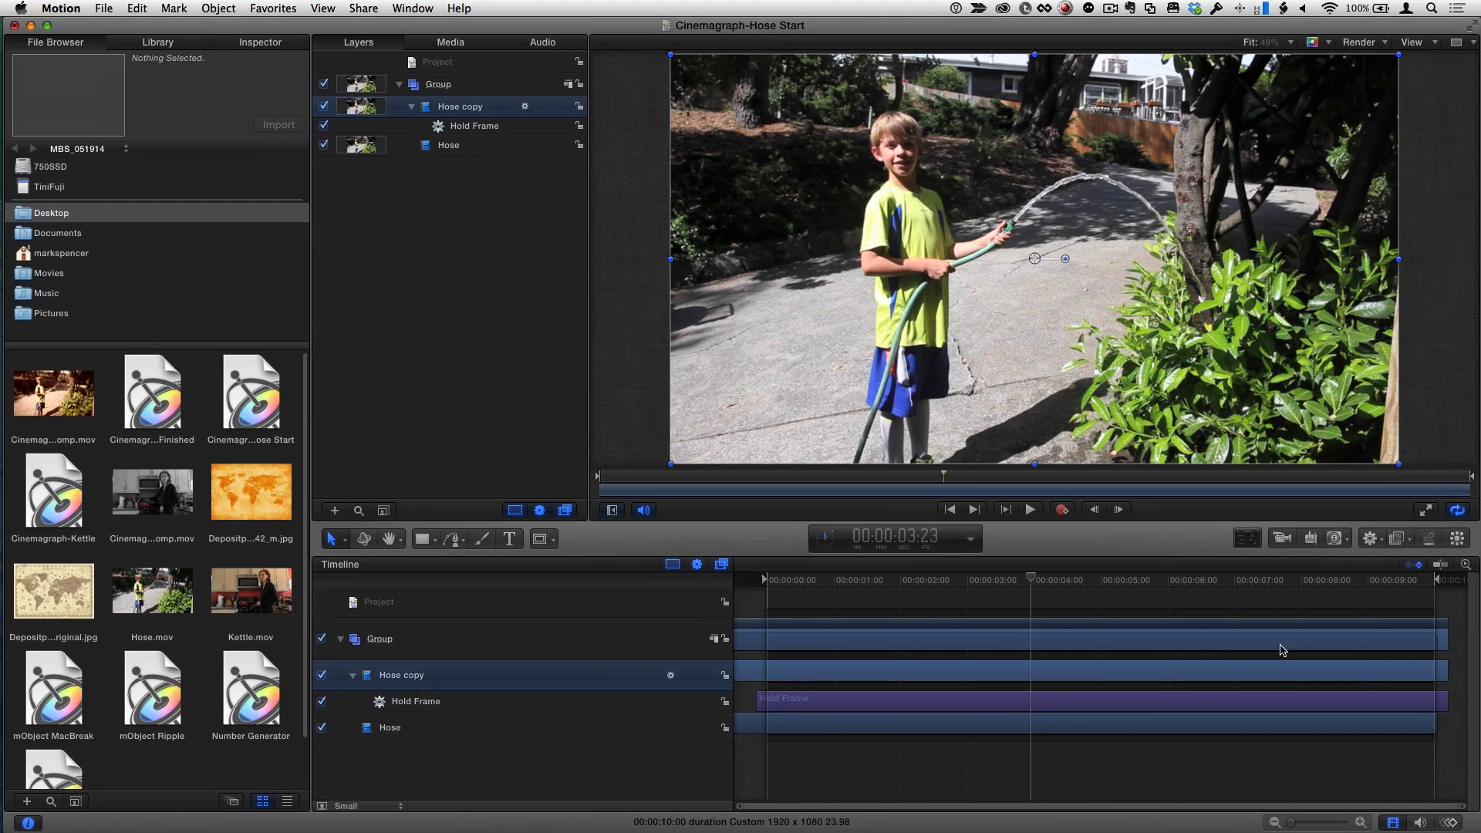
pyautogui.moveTo(966, 580); pyautogui.dragTo(880, 583)
# Step: Draw a Bezier mask from the hose nozzle, below the spray, past the bottom and top-left edges, closing it at the first point
pyautogui.scroll(-3, 965, 318)
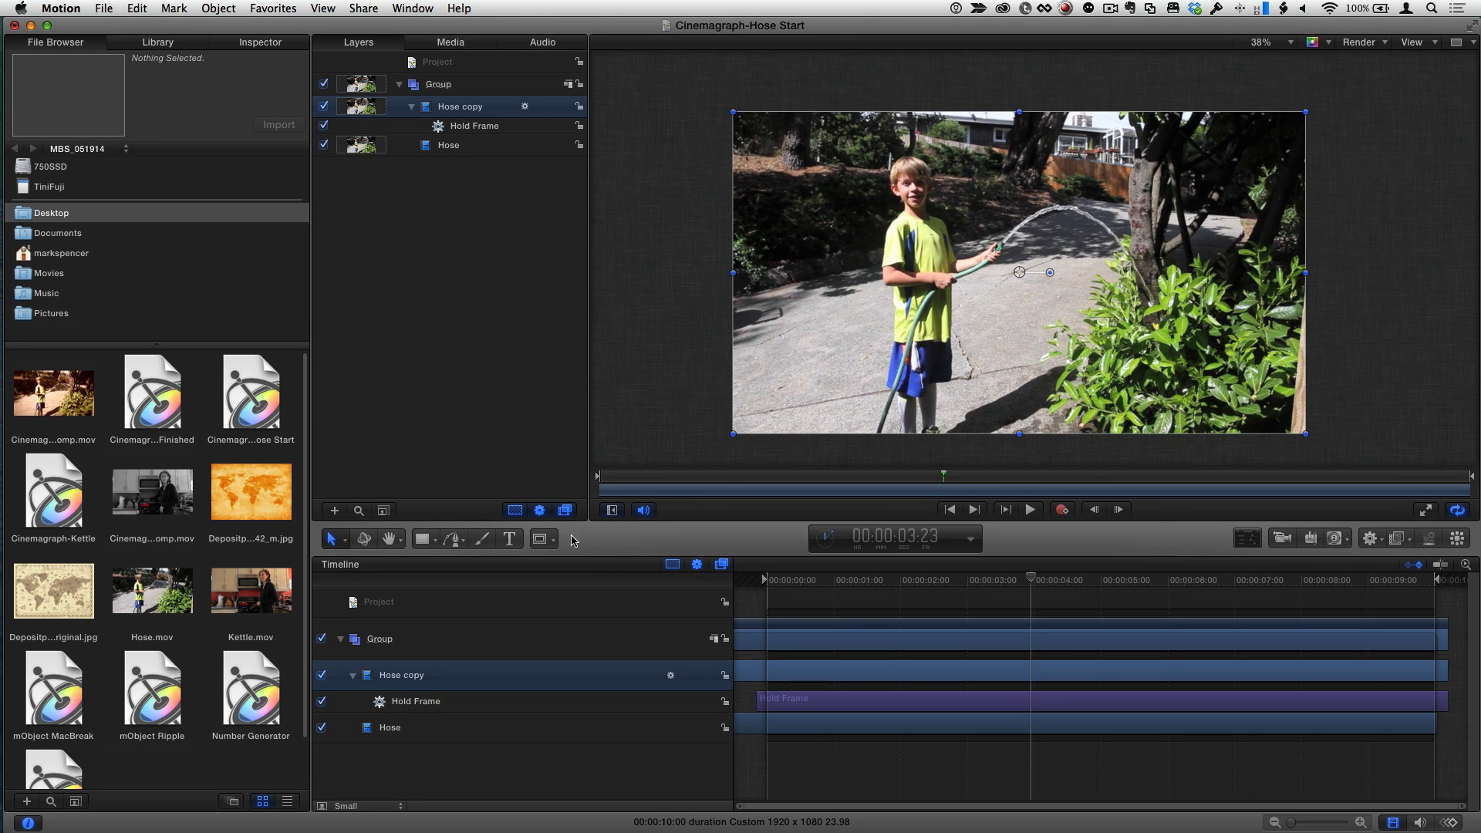
pyautogui.click(549, 545)
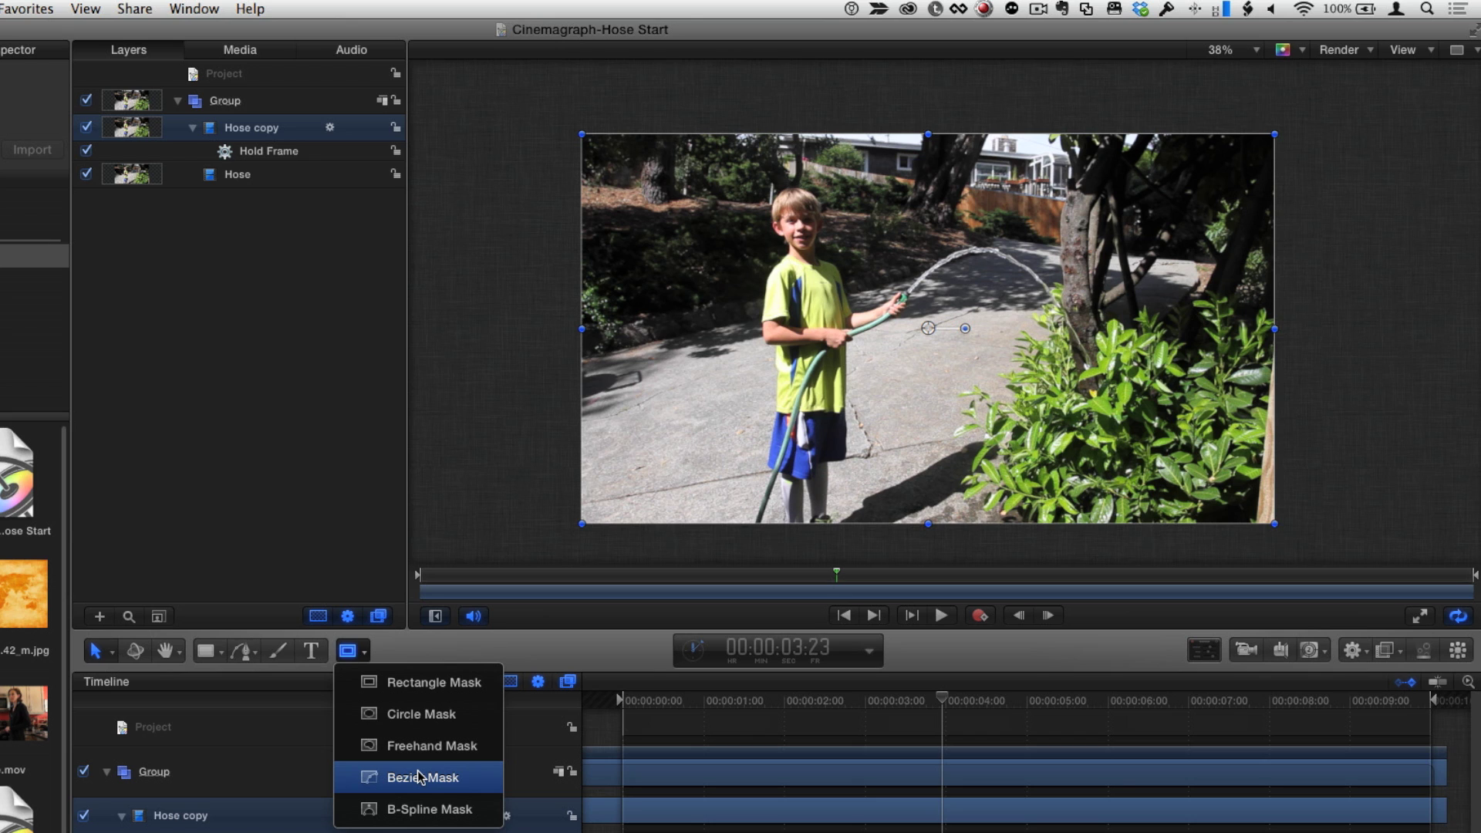
pyautogui.click(420, 777)
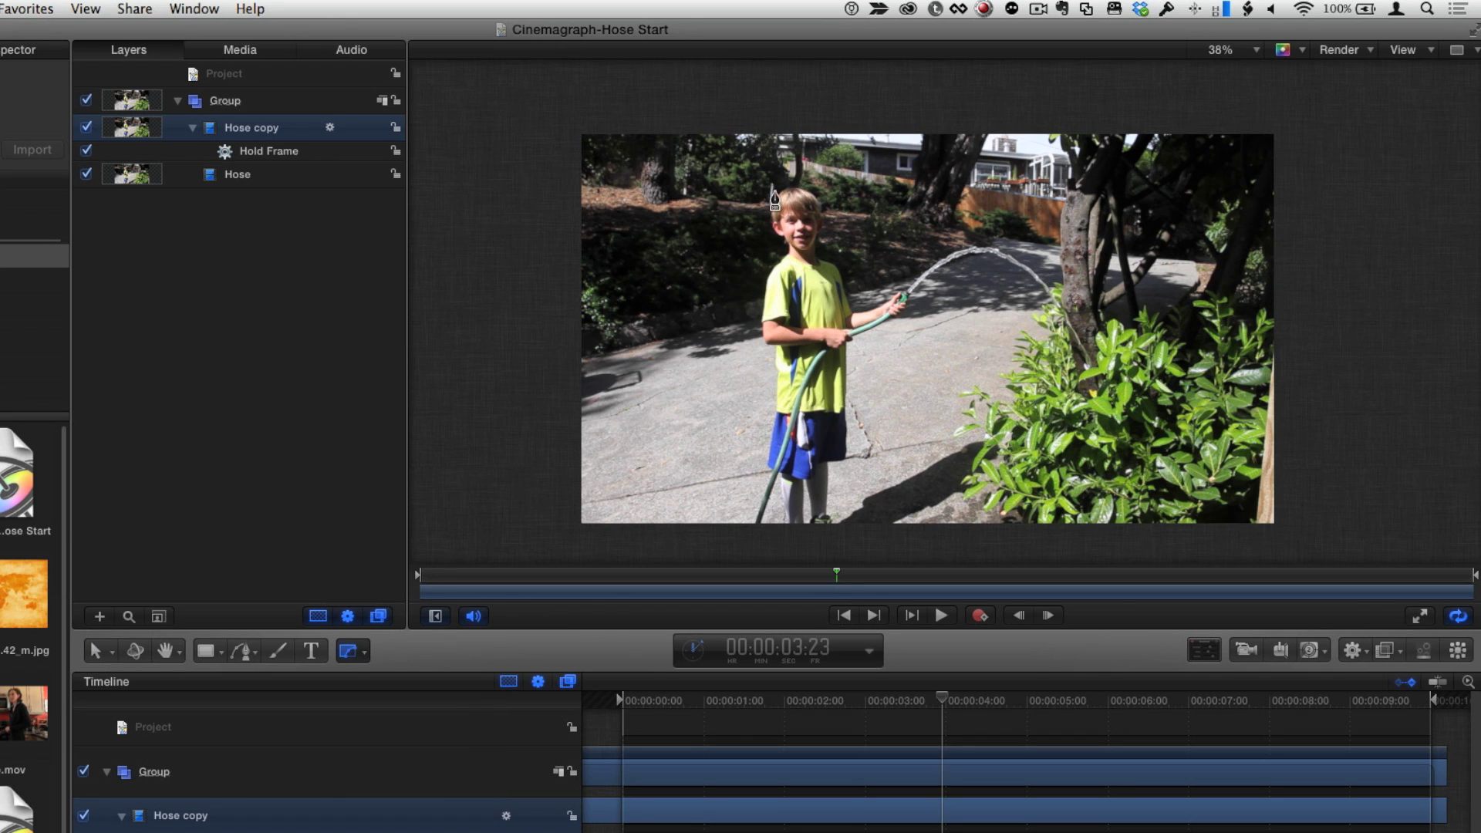
pyautogui.click(900, 280)
pyautogui.click(955, 415)
pyautogui.click(537, 540)
pyautogui.click(510, 112)
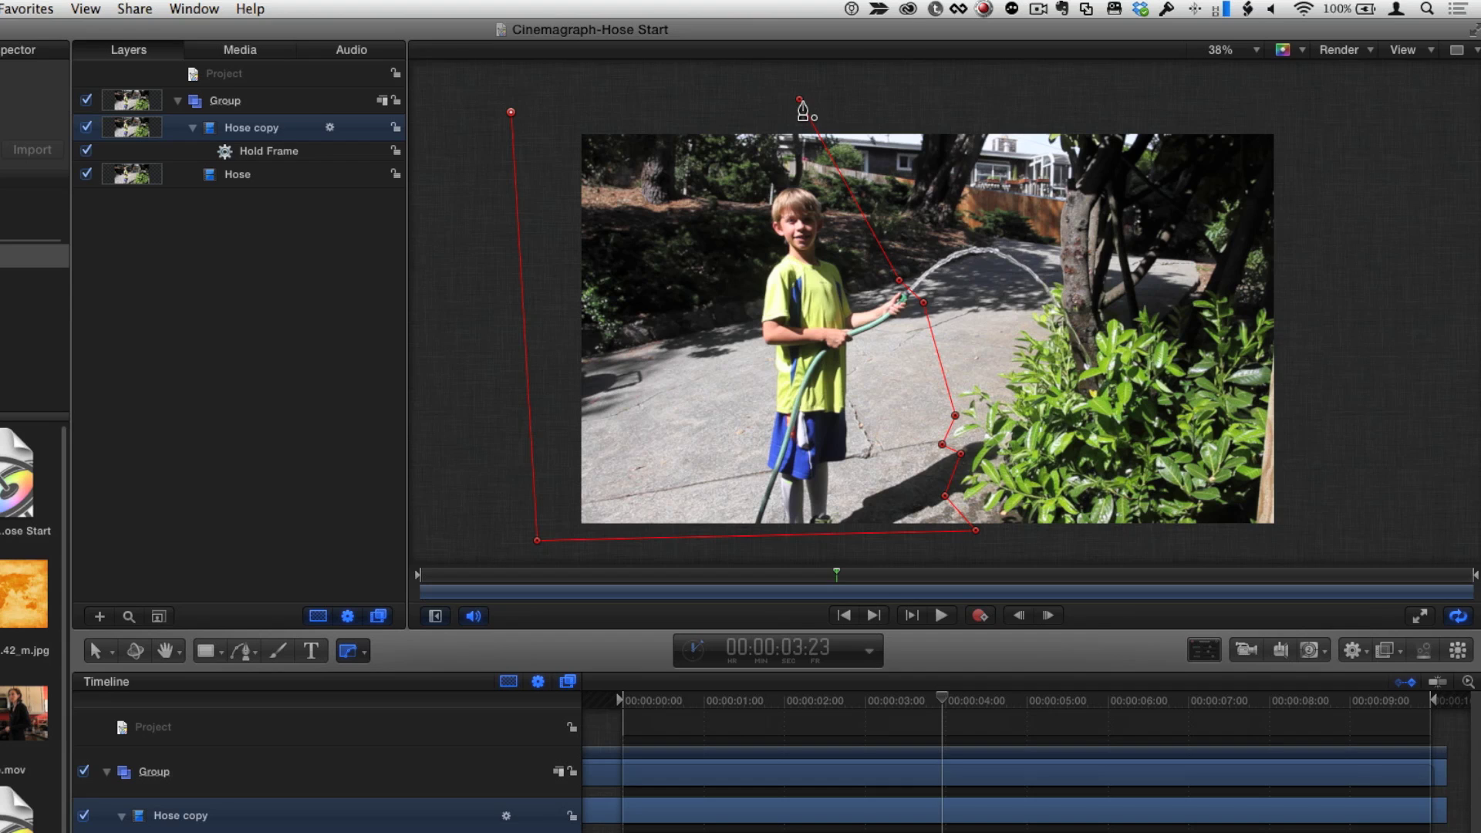
pyautogui.click(799, 100)
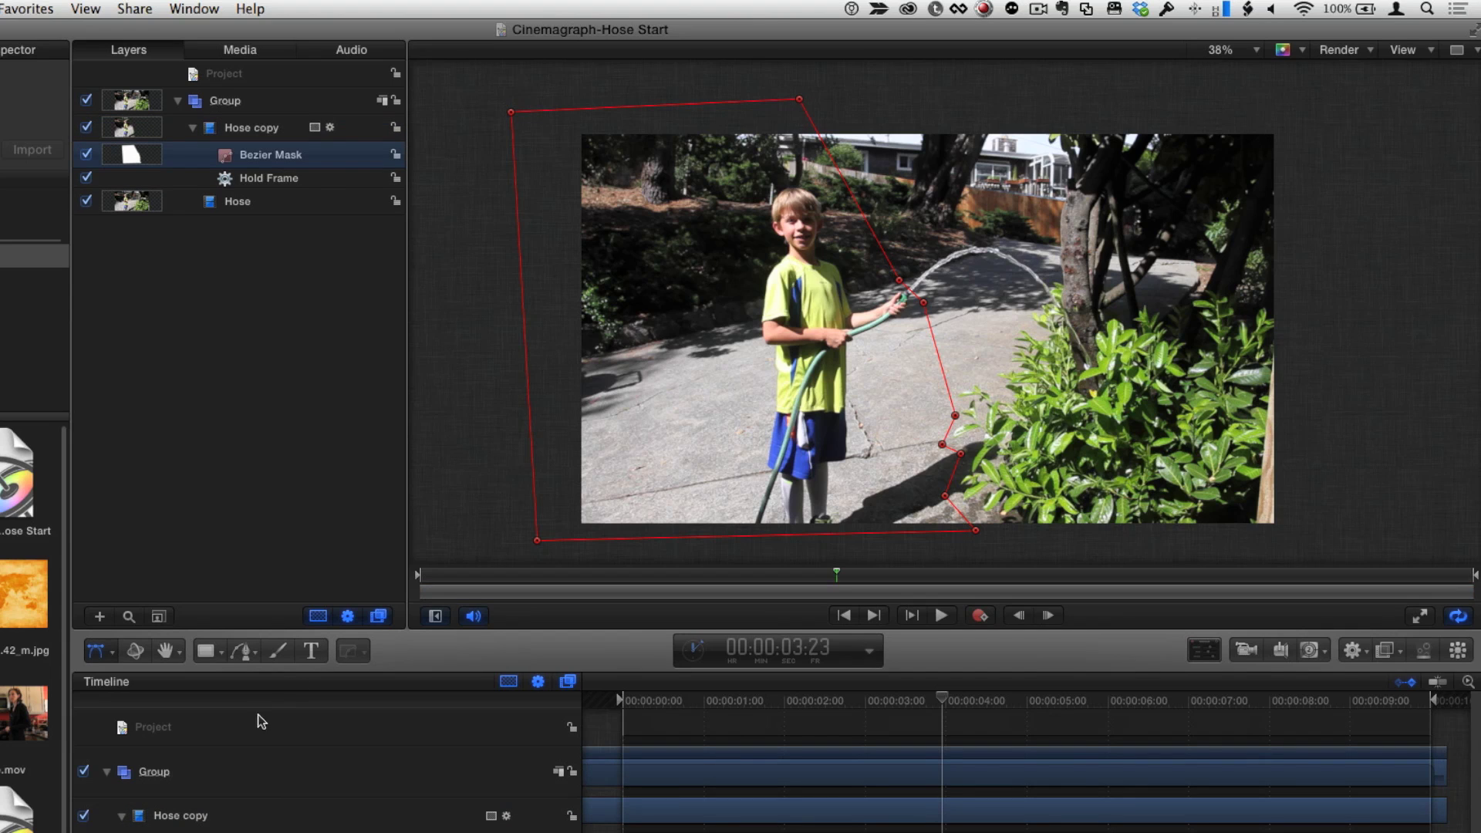
# Step: Toggle the original Hose layer to check the mask, then play back and review the spray
pyautogui.click(86, 200)
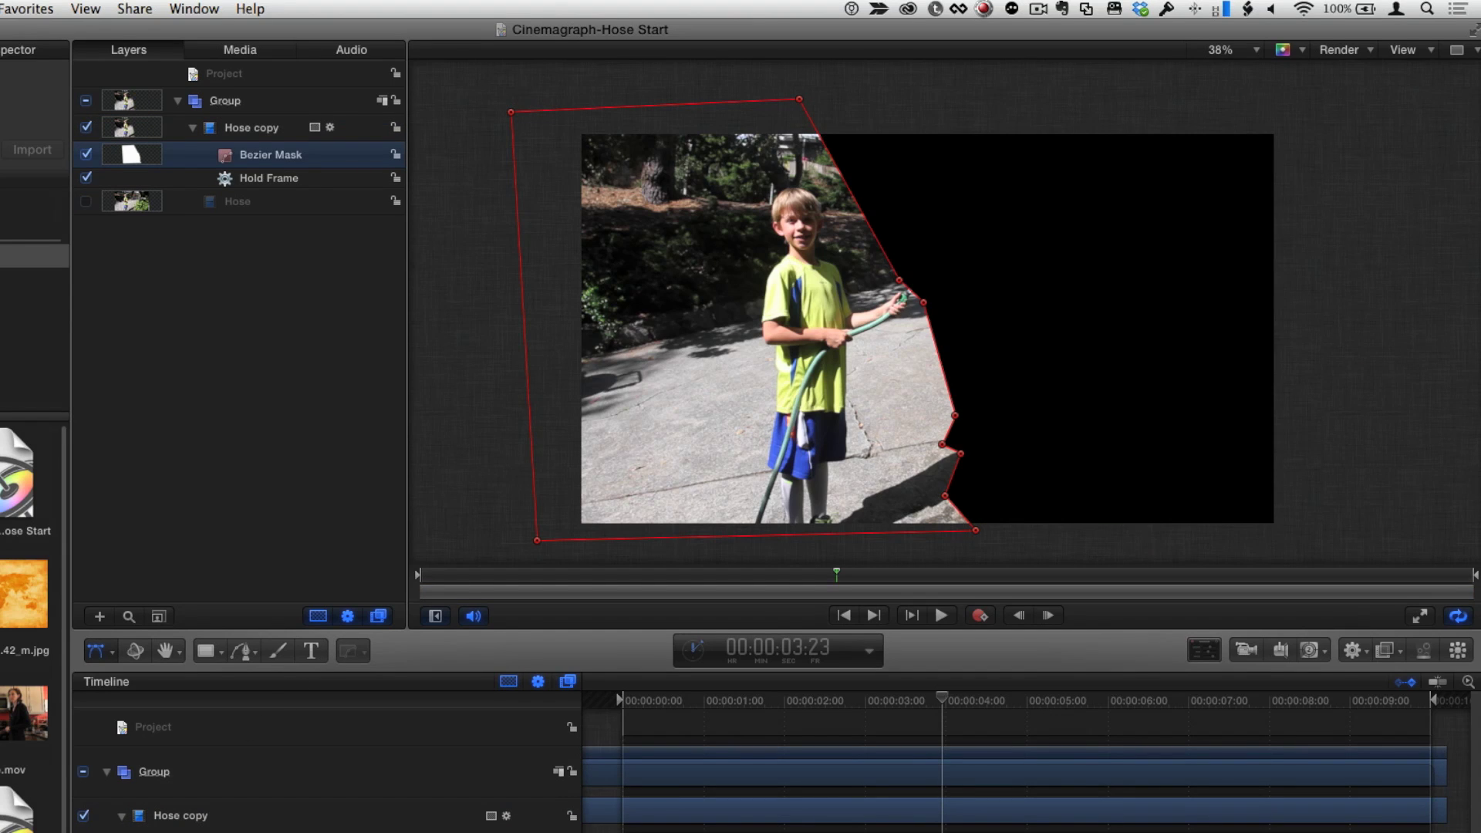
pyautogui.click(86, 200)
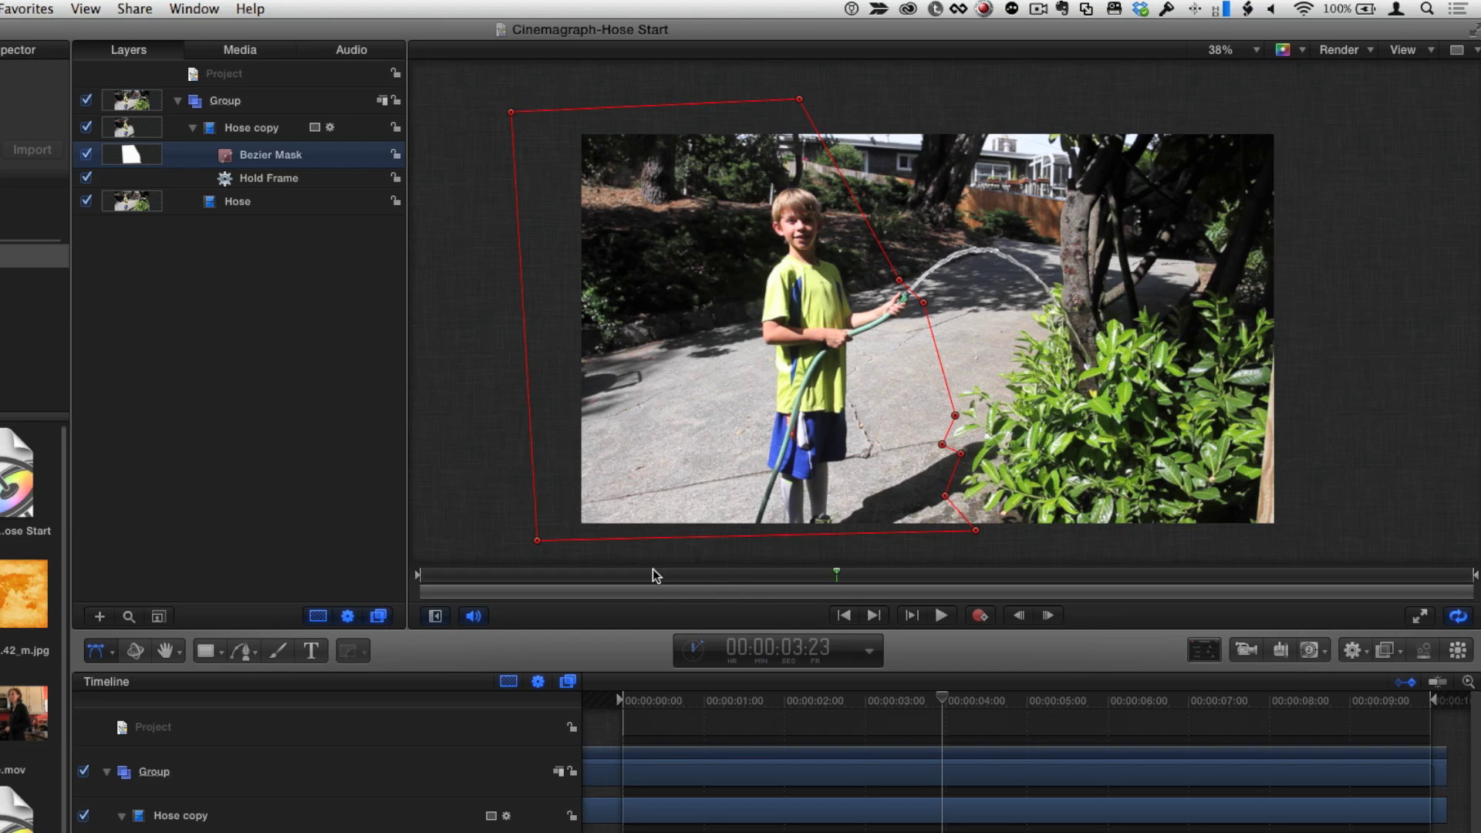
pyautogui.moveTo(653, 569); pyautogui.dragTo(450, 571)
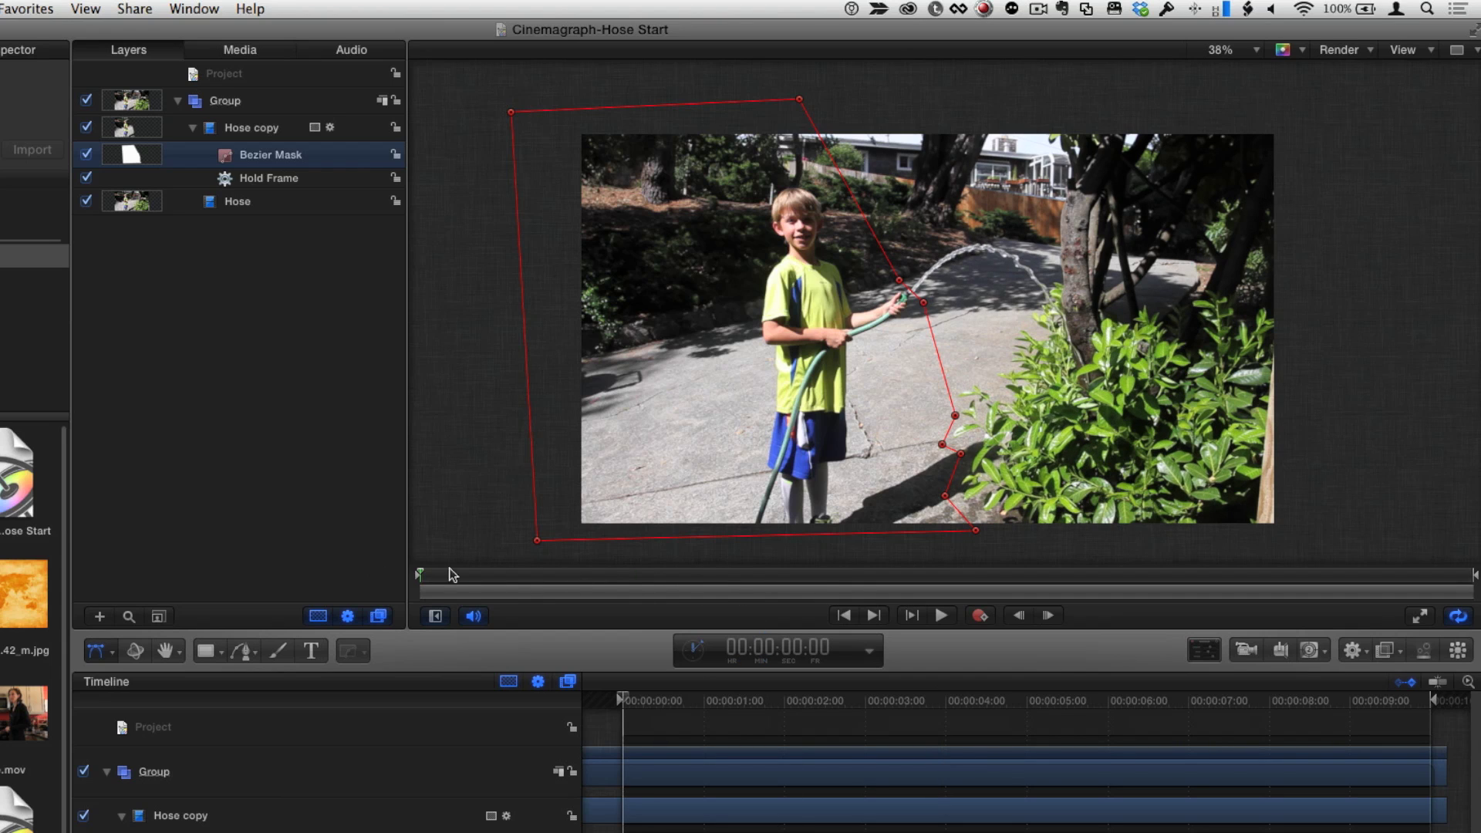
pyautogui.click(943, 615)
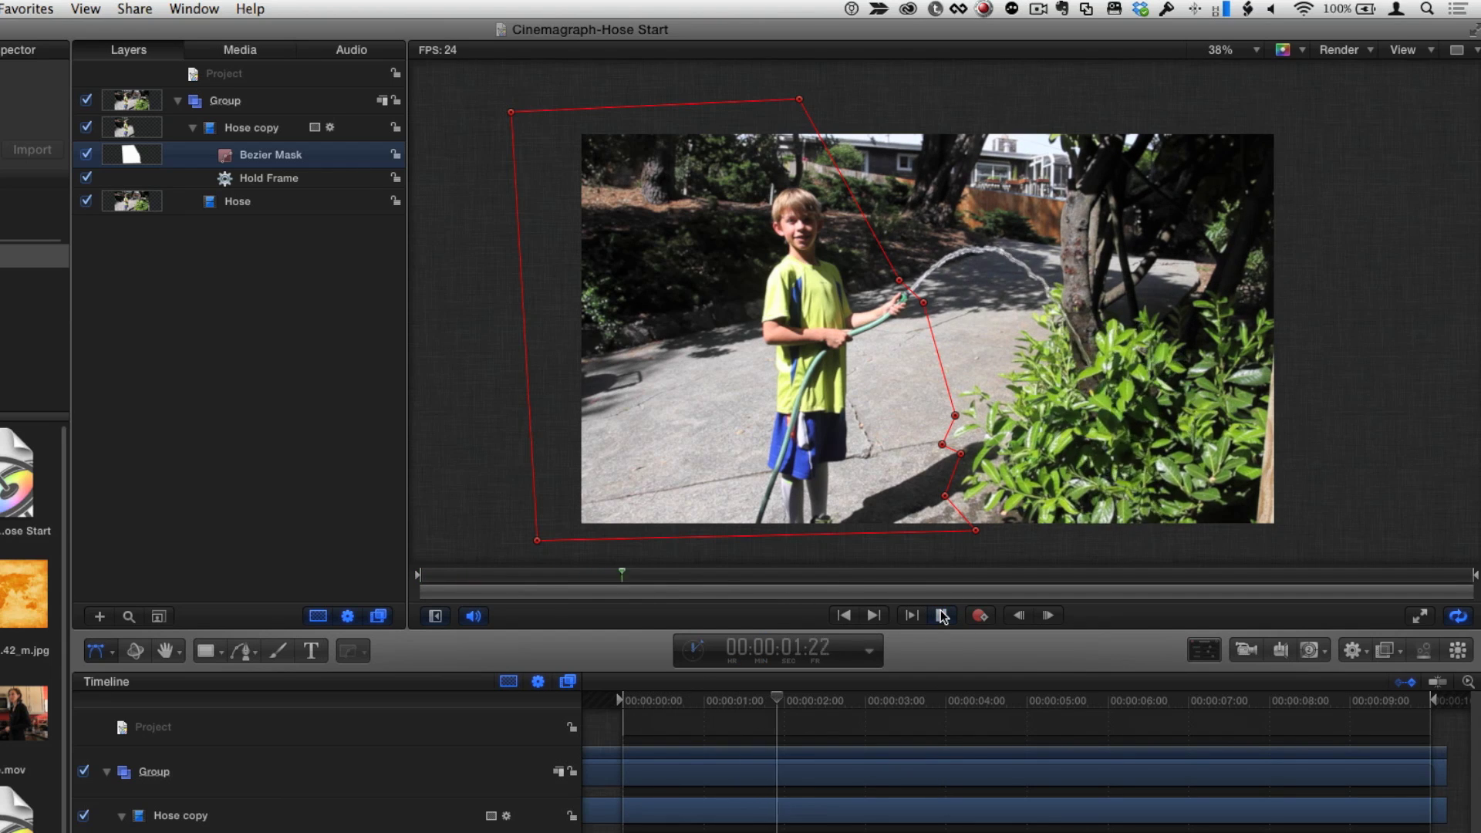
pyautogui.click(942, 616)
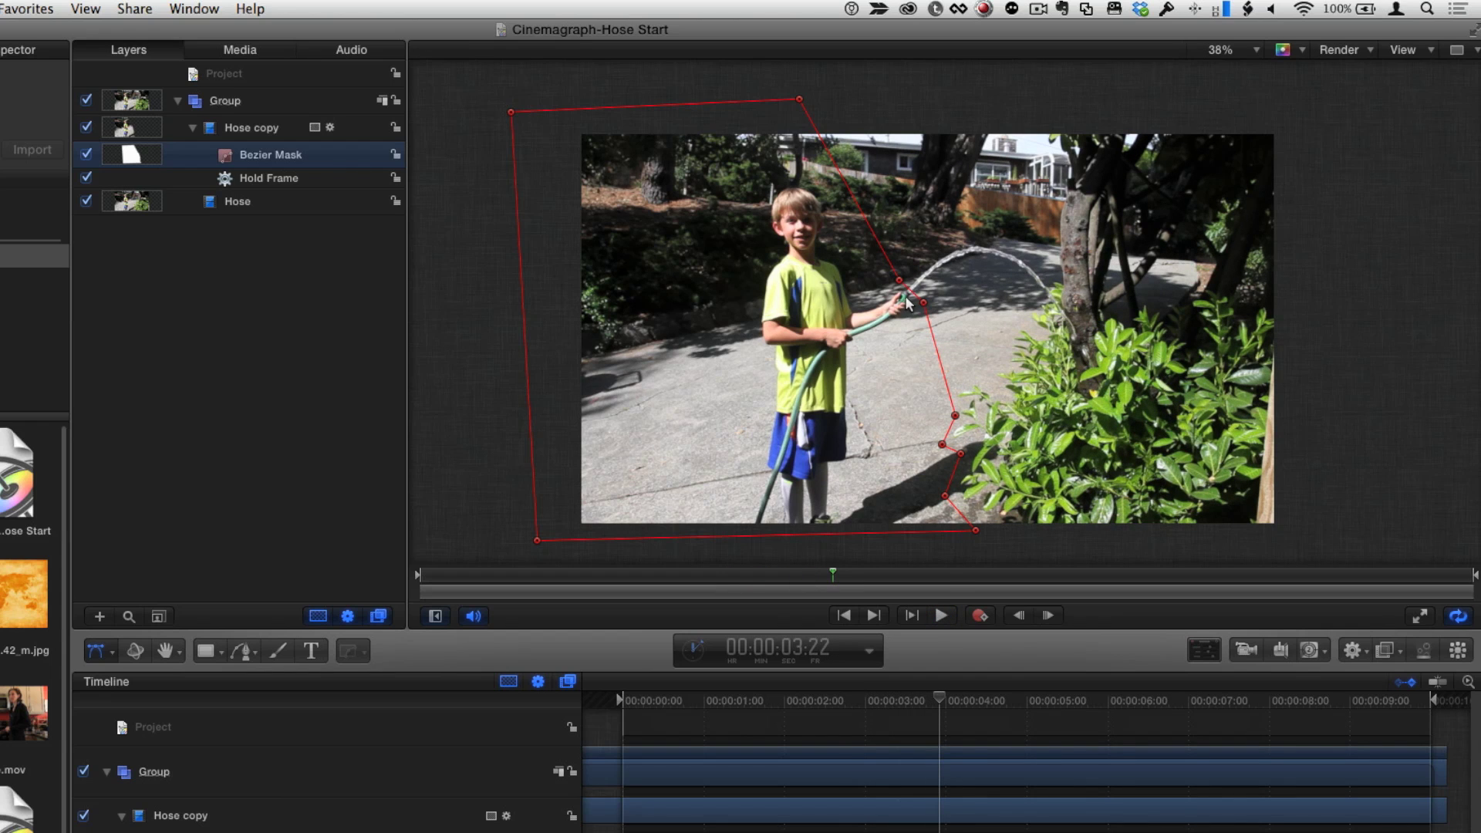
pyautogui.scroll(5, 907, 285)
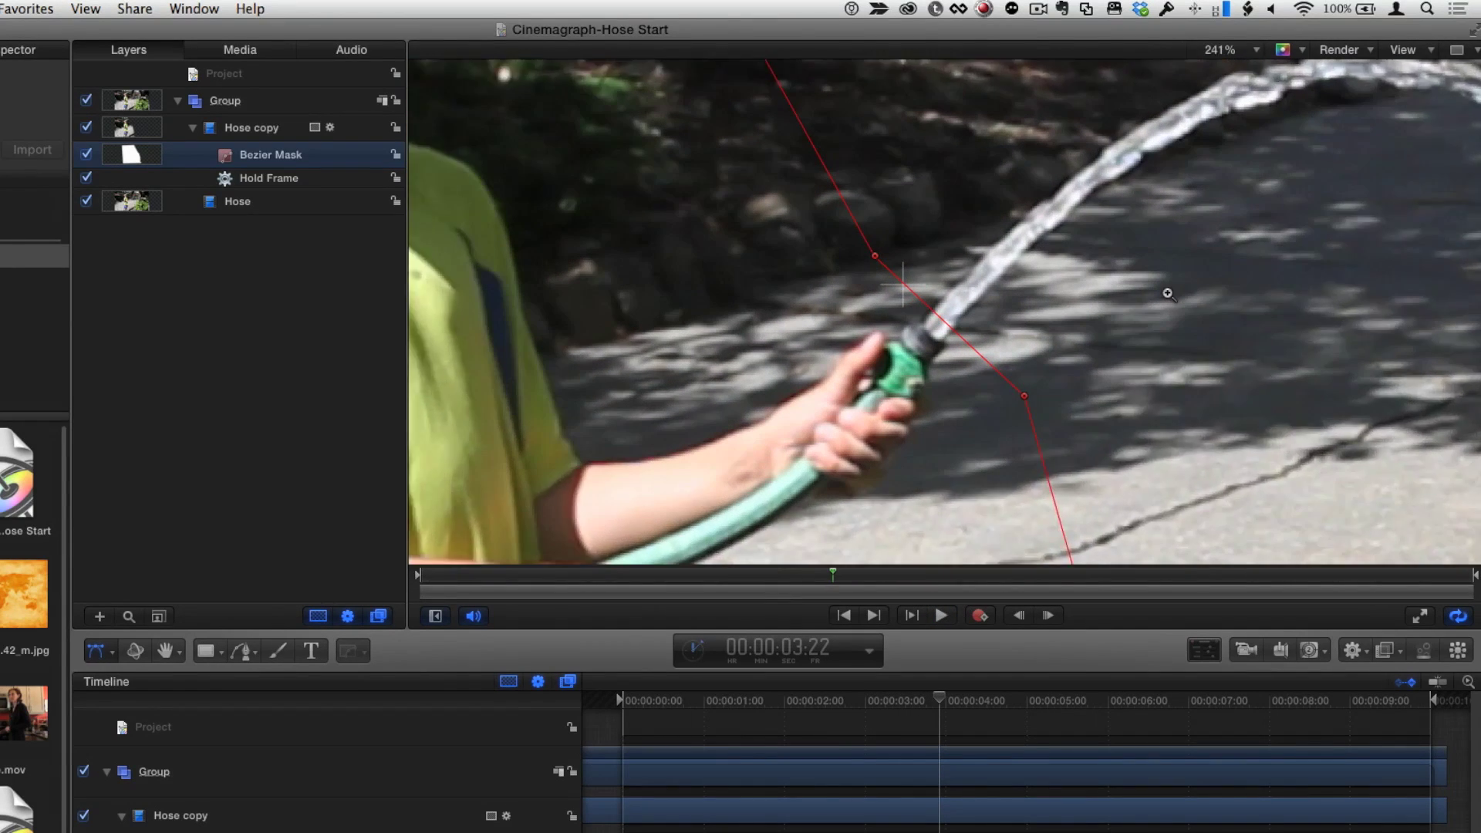
pyautogui.moveTo(851, 580)
pyautogui.mouseDown()
pyautogui.moveTo(702, 579)
pyautogui.moveTo(1219, 598)
pyautogui.moveTo(622, 578)
pyautogui.moveTo(1098, 585)
pyautogui.moveTo(911, 581)
pyautogui.mouseUp()
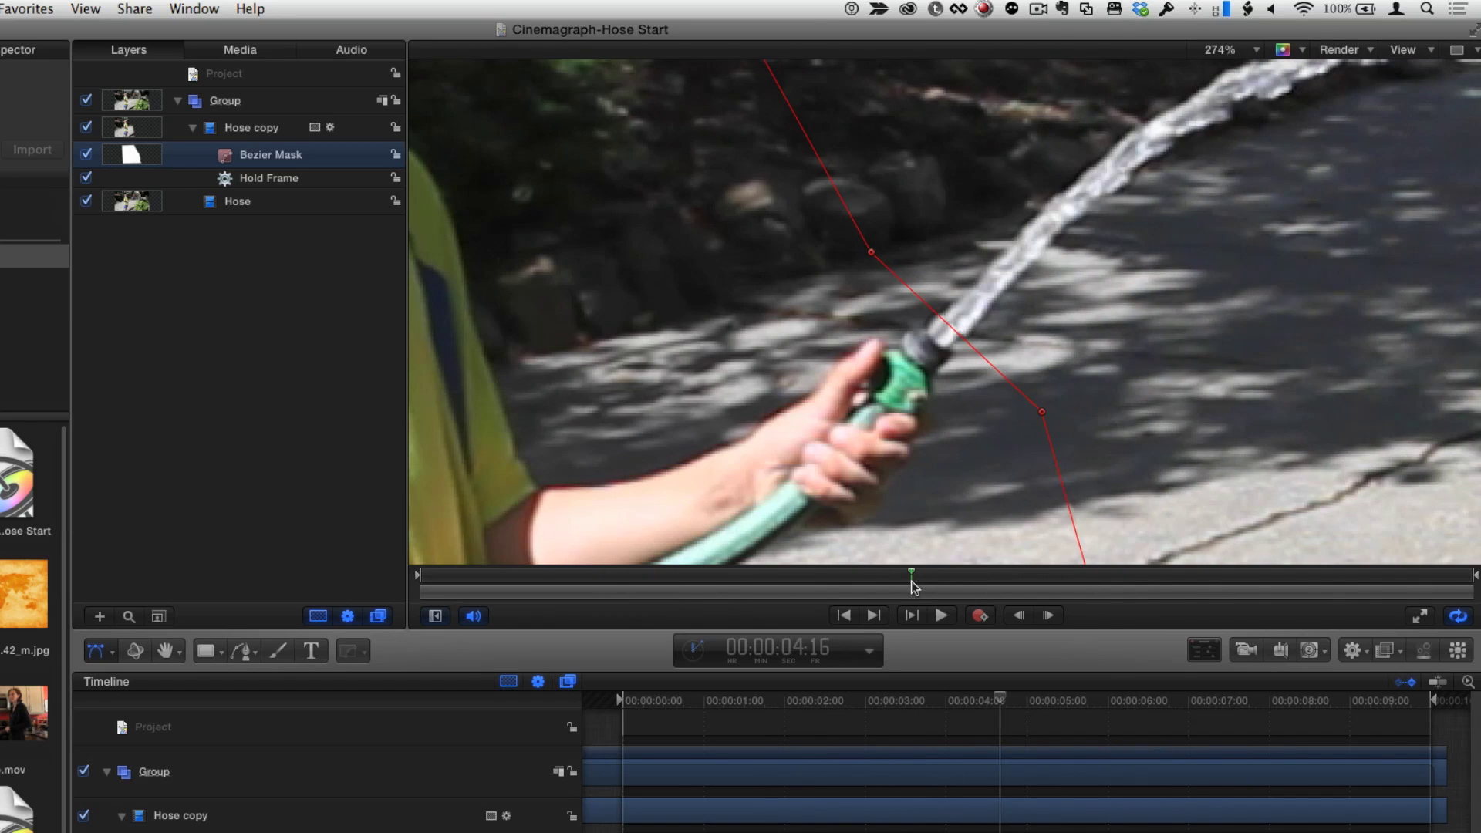
# Step: Raise the Bezier mask's Feather to 53 in the mask HUD, then fit the frame in the canvas
pyautogui.press('F7')
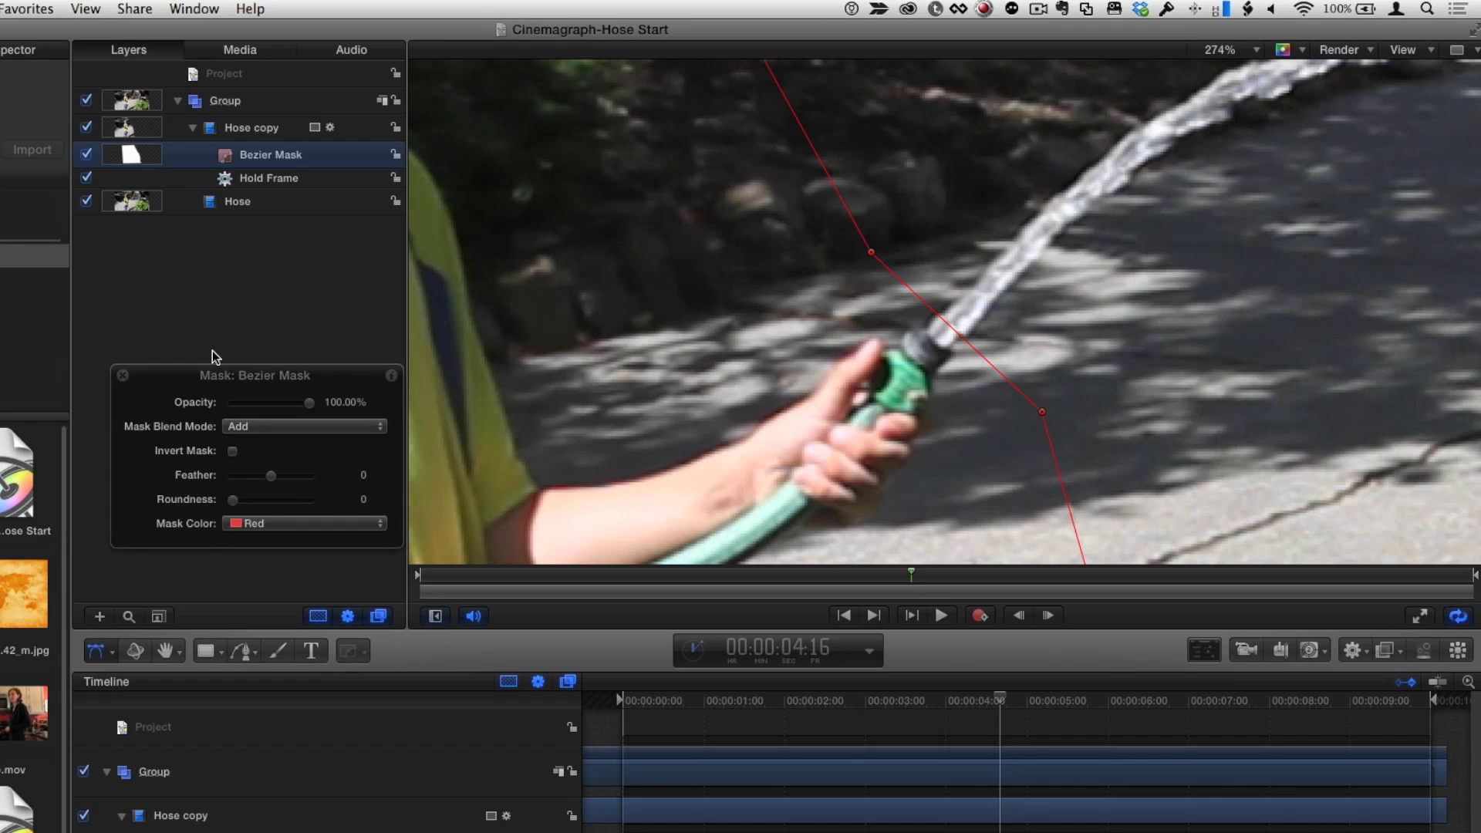
pyautogui.moveTo(226, 370); pyautogui.dragTo(191, 326)
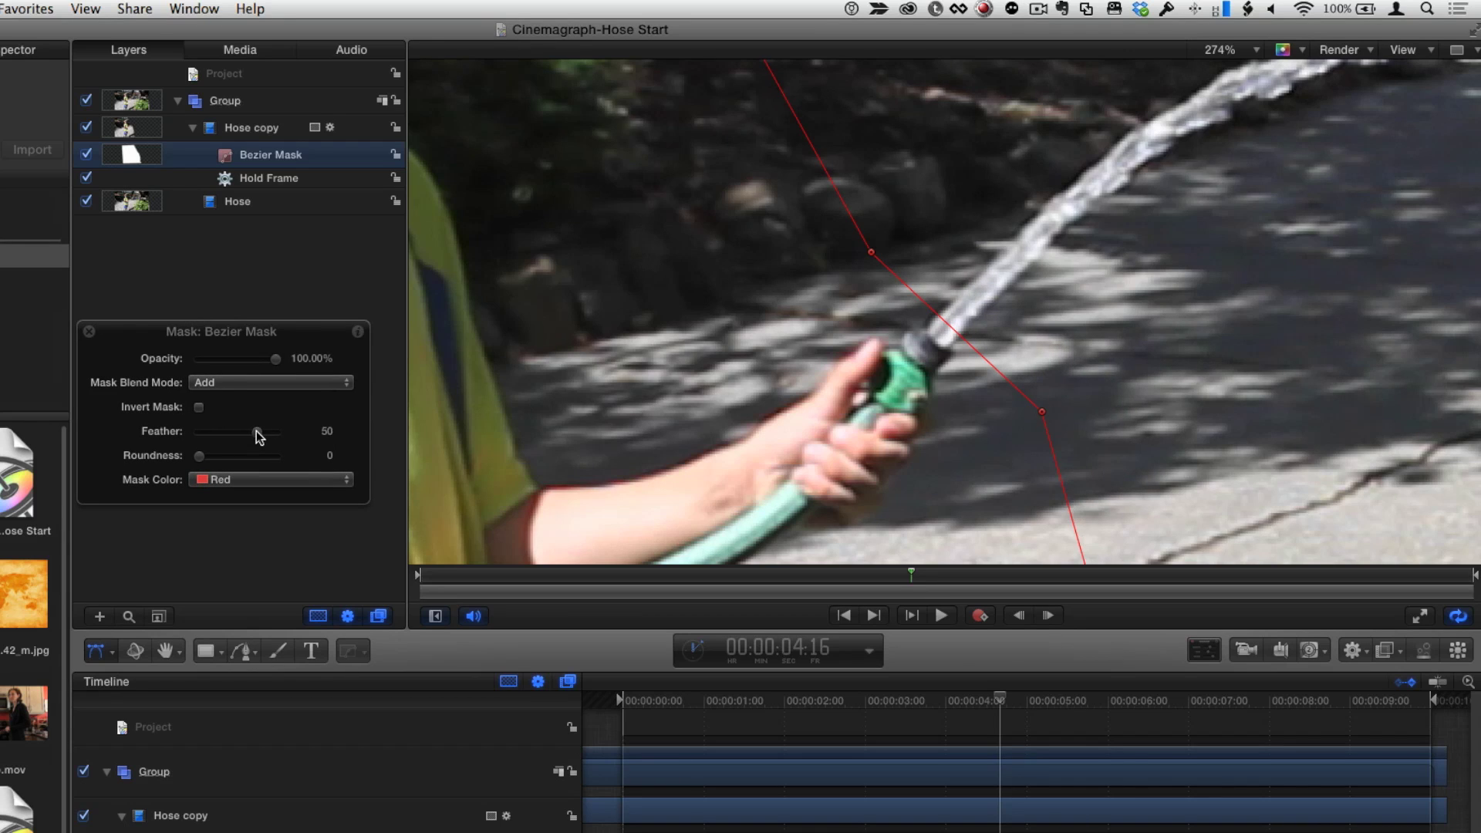
pyautogui.moveTo(257, 433)
pyautogui.mouseDown()
pyautogui.moveTo(221, 432)
pyautogui.moveTo(269, 435)
pyautogui.moveTo(258, 439)
pyautogui.mouseUp()
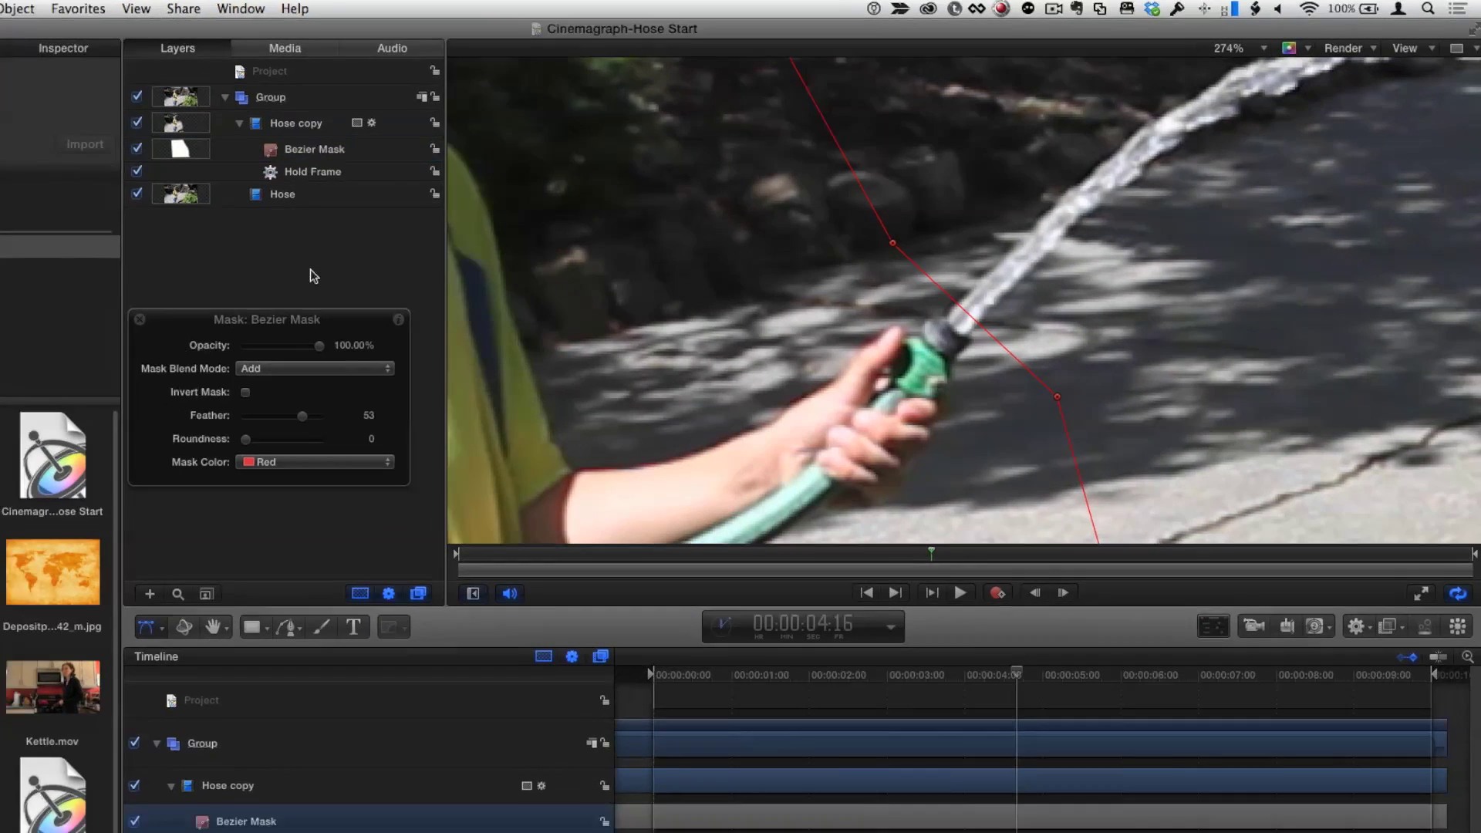
pyautogui.click(270, 305)
pyautogui.hotkey('shift', 'z')
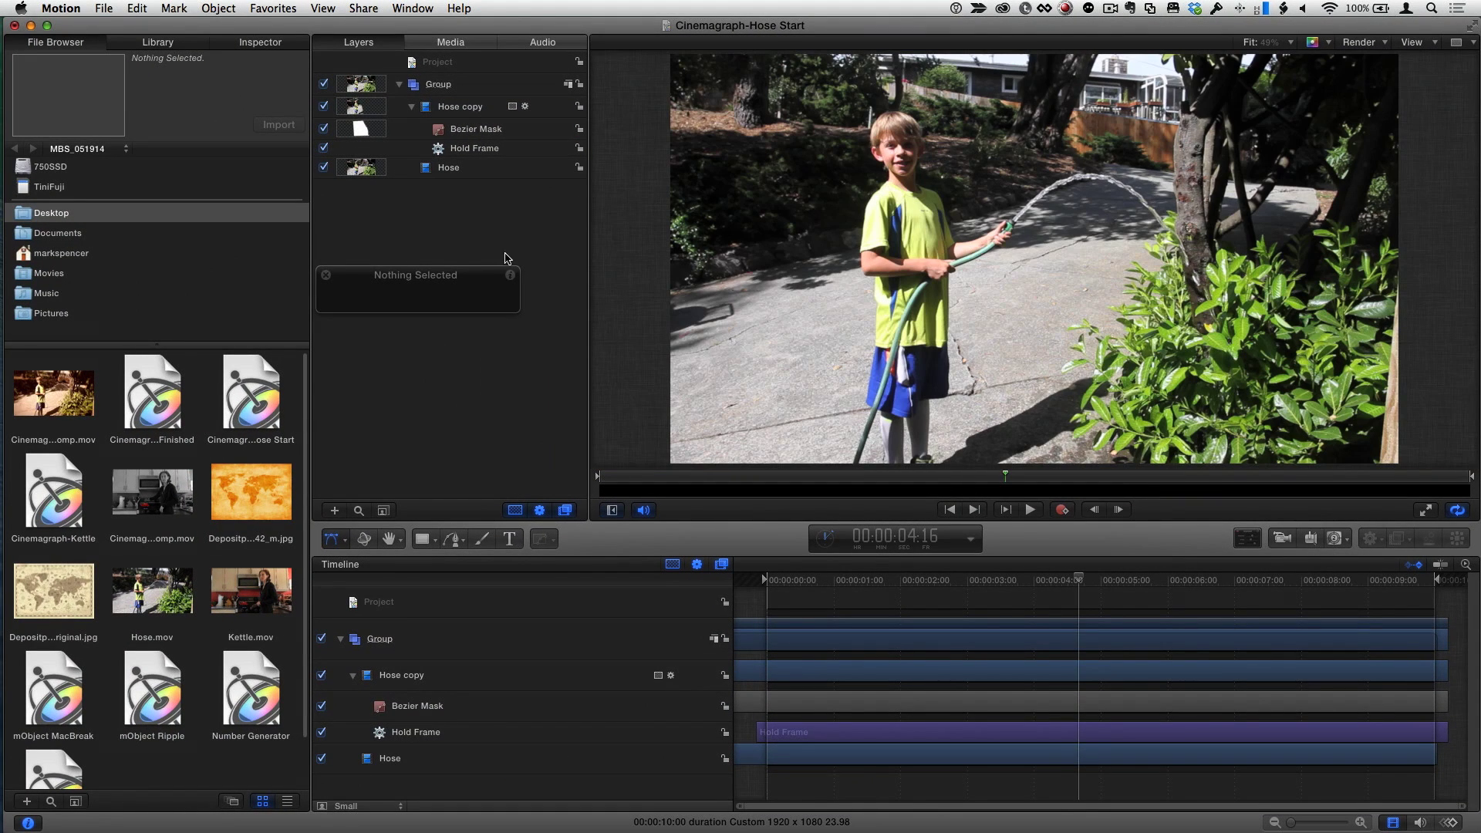
# Step: Play the cinemagraph from the start to preview it
pyautogui.click(757, 584)
pyautogui.press('space')
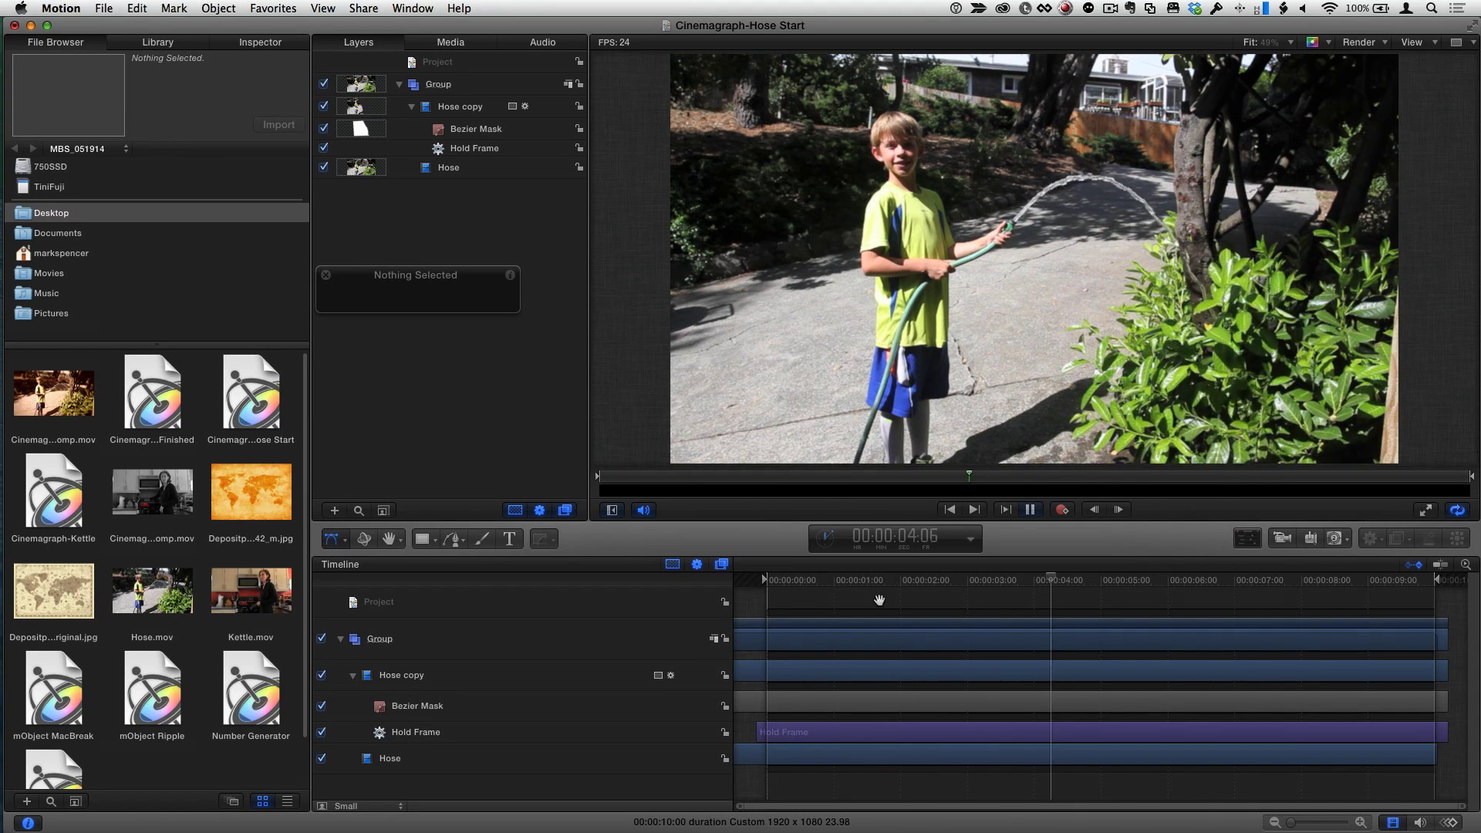
pyautogui.click(1071, 580)
# Step: Set the play range In point at 1:22, play the shortened range, then switch to Finder
pyautogui.moveTo(1070, 580); pyautogui.dragTo(897, 582)
pyautogui.press('super+alt+i')
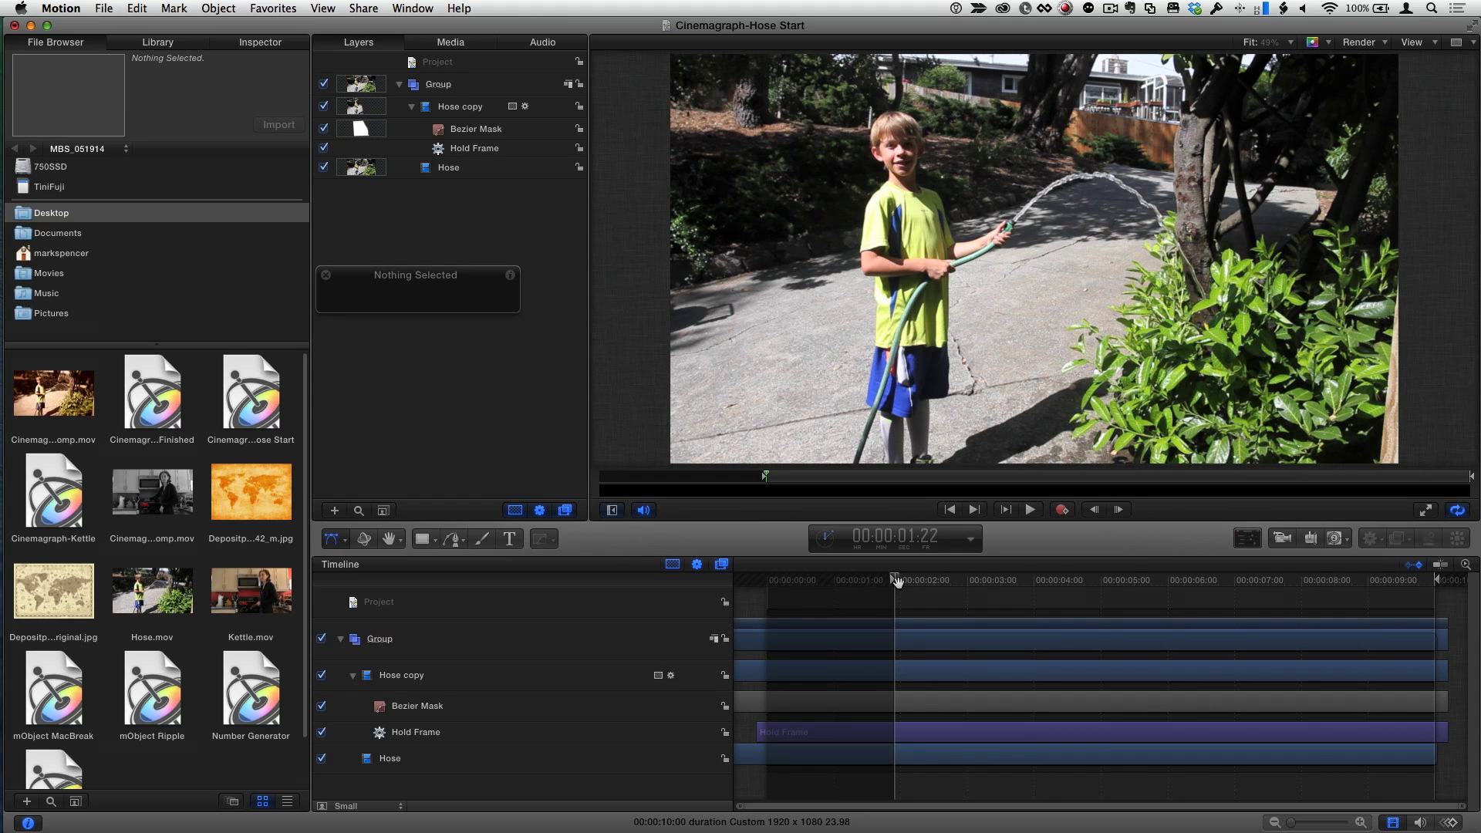
pyautogui.press('space')
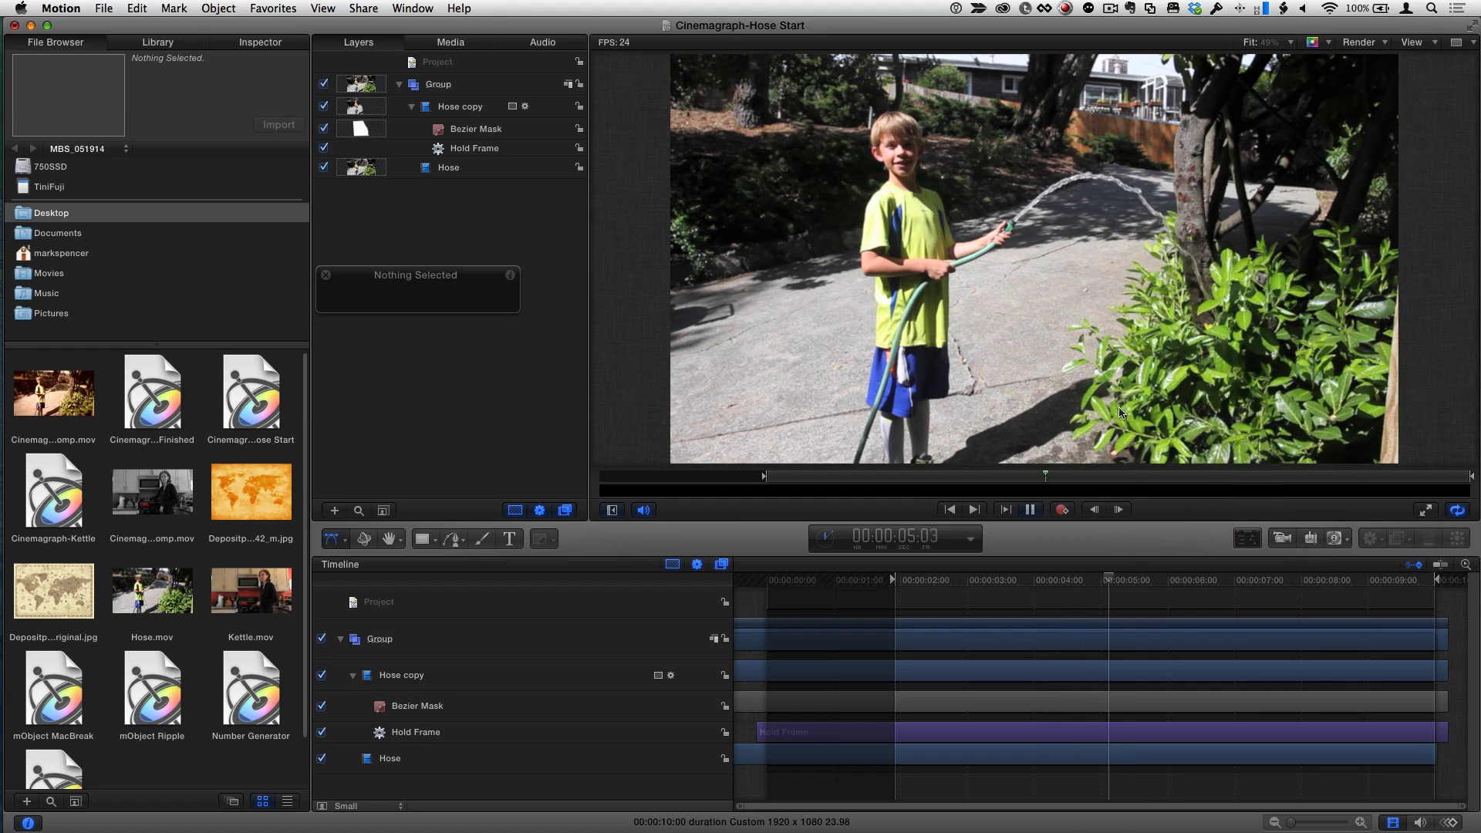
pyautogui.press('space')
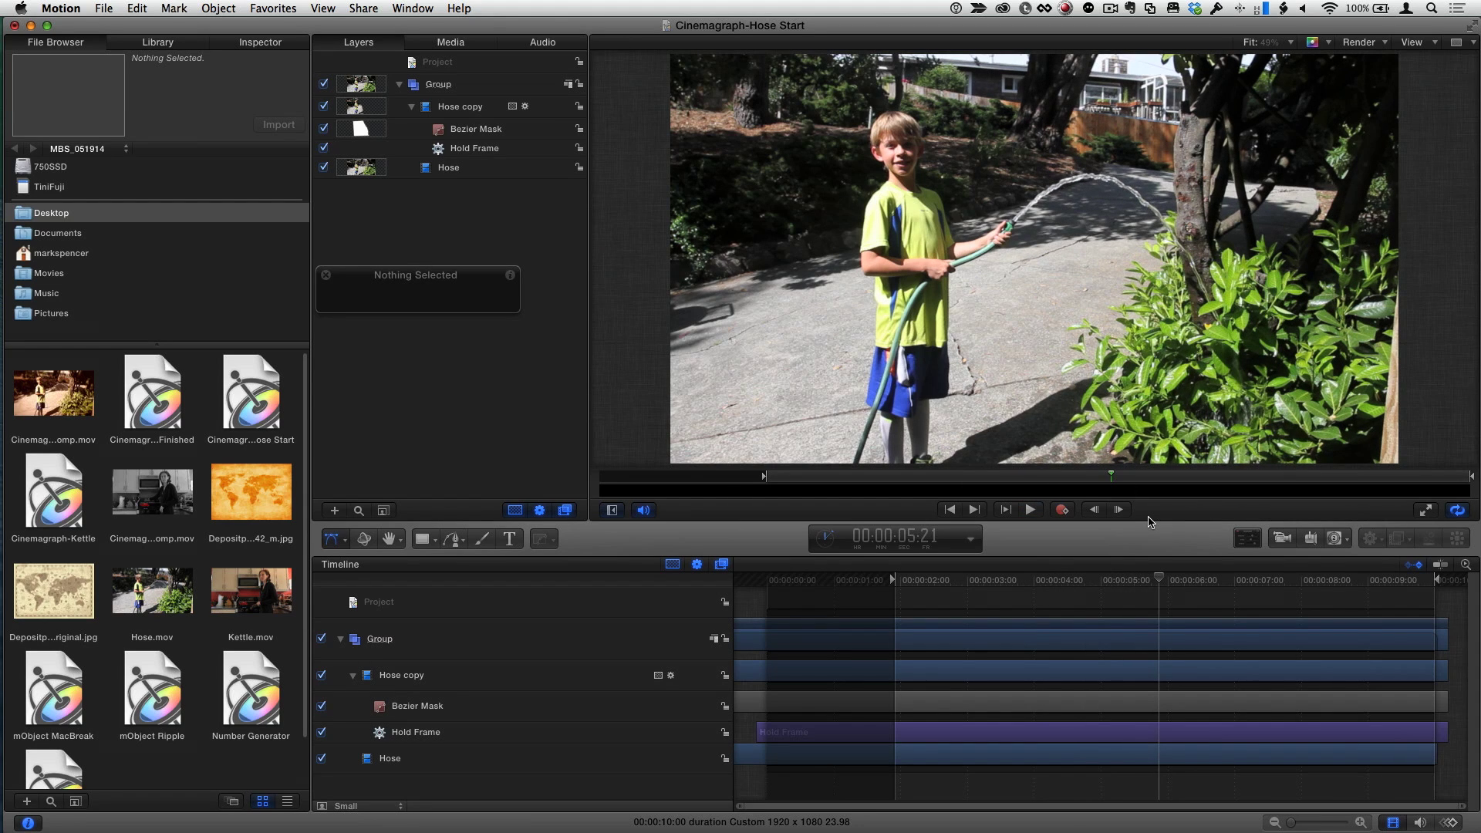
pyautogui.press('super+Tab')
pyautogui.press('super+Tab')
pyautogui.press('super+Tab')
pyautogui.press('super+Tab')
pyautogui.press('super+Tab')
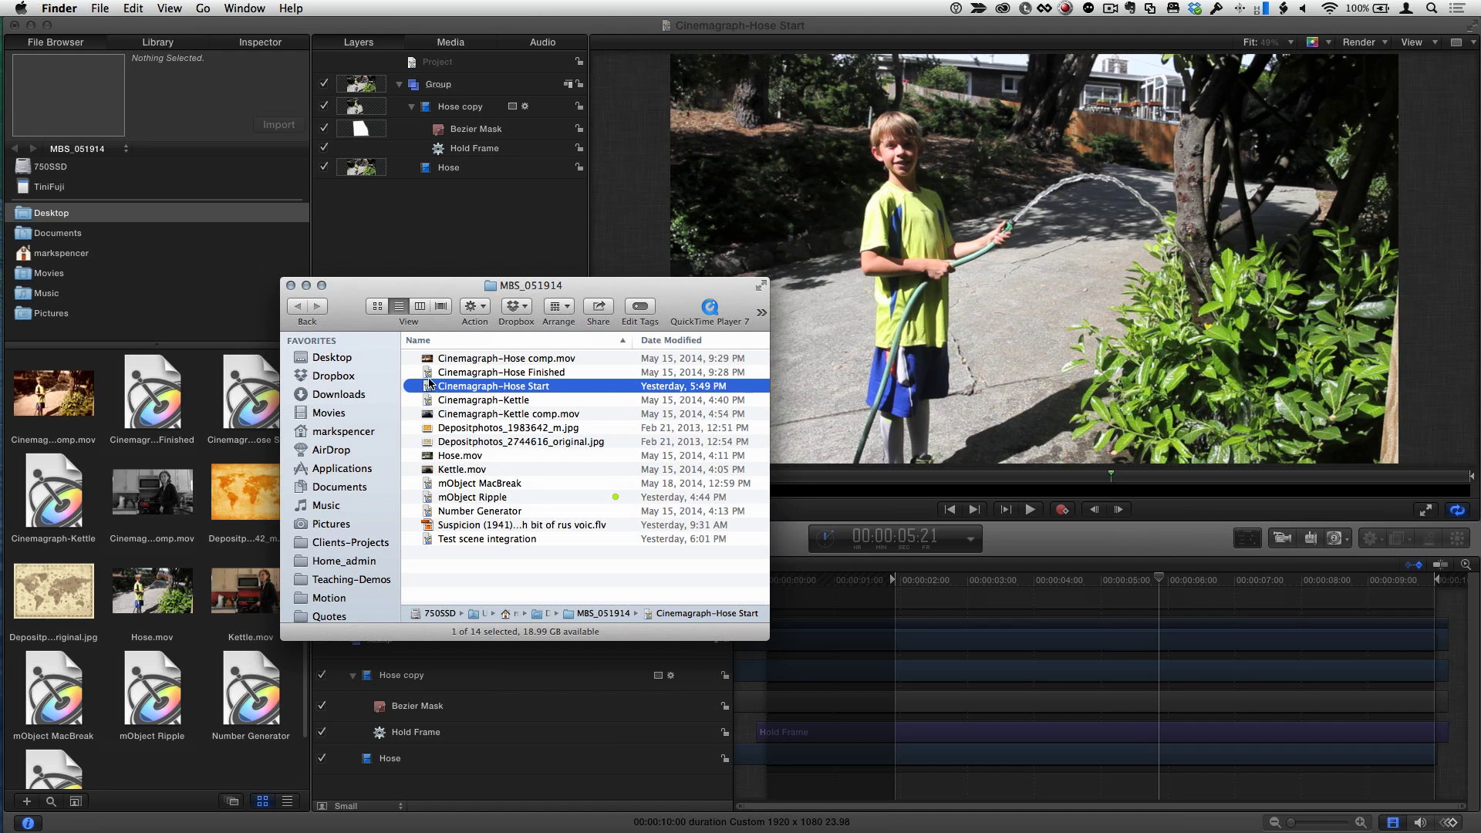
# Step: Open Cinemagraph-Hose Finished full-screen and expand Group to show Levels, Sepia, Vignette and Hue/Saturation
pyautogui.doubleClick(430, 376)
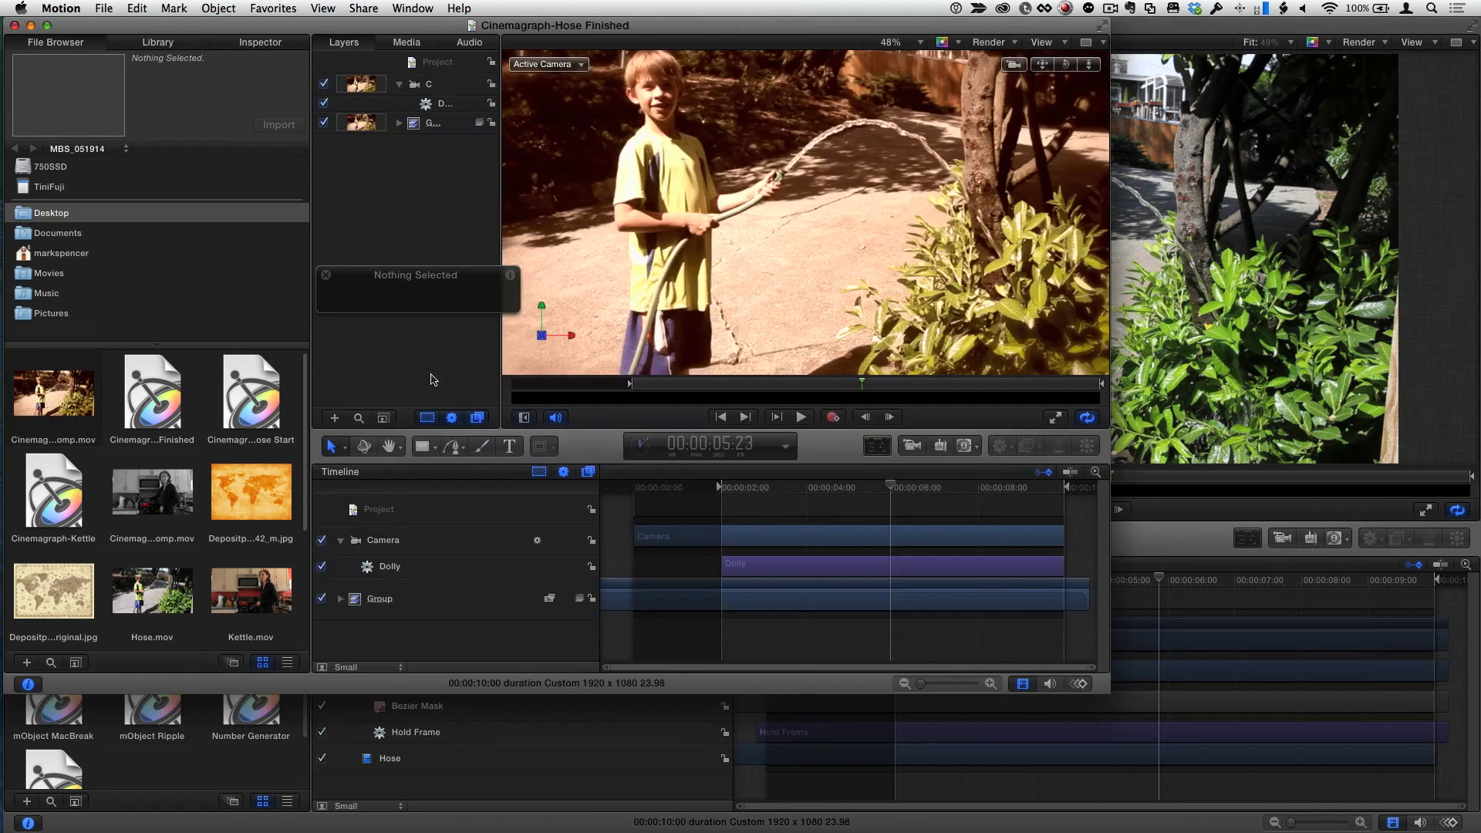
pyautogui.click(46, 27)
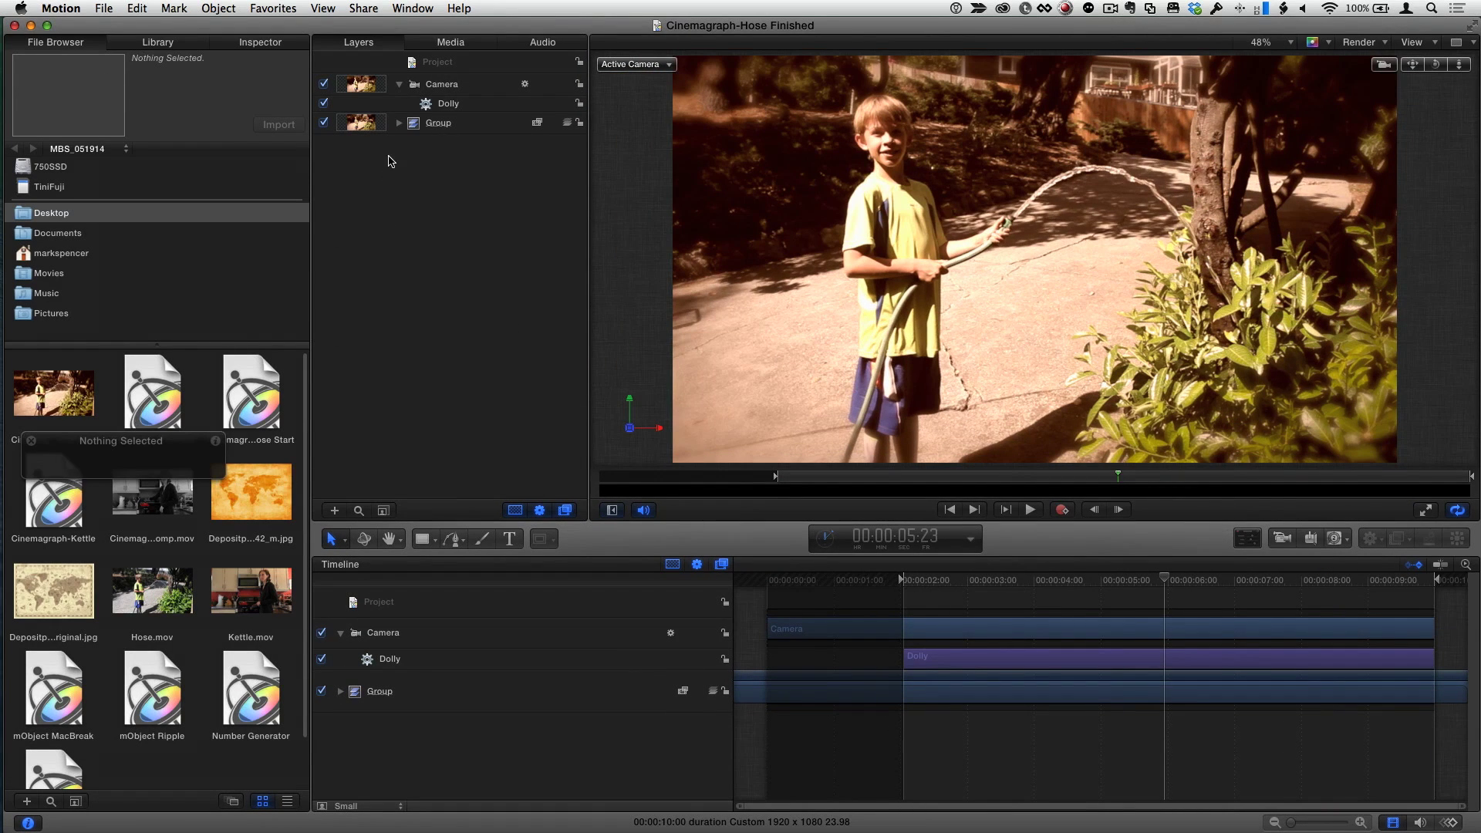
pyautogui.click(399, 123)
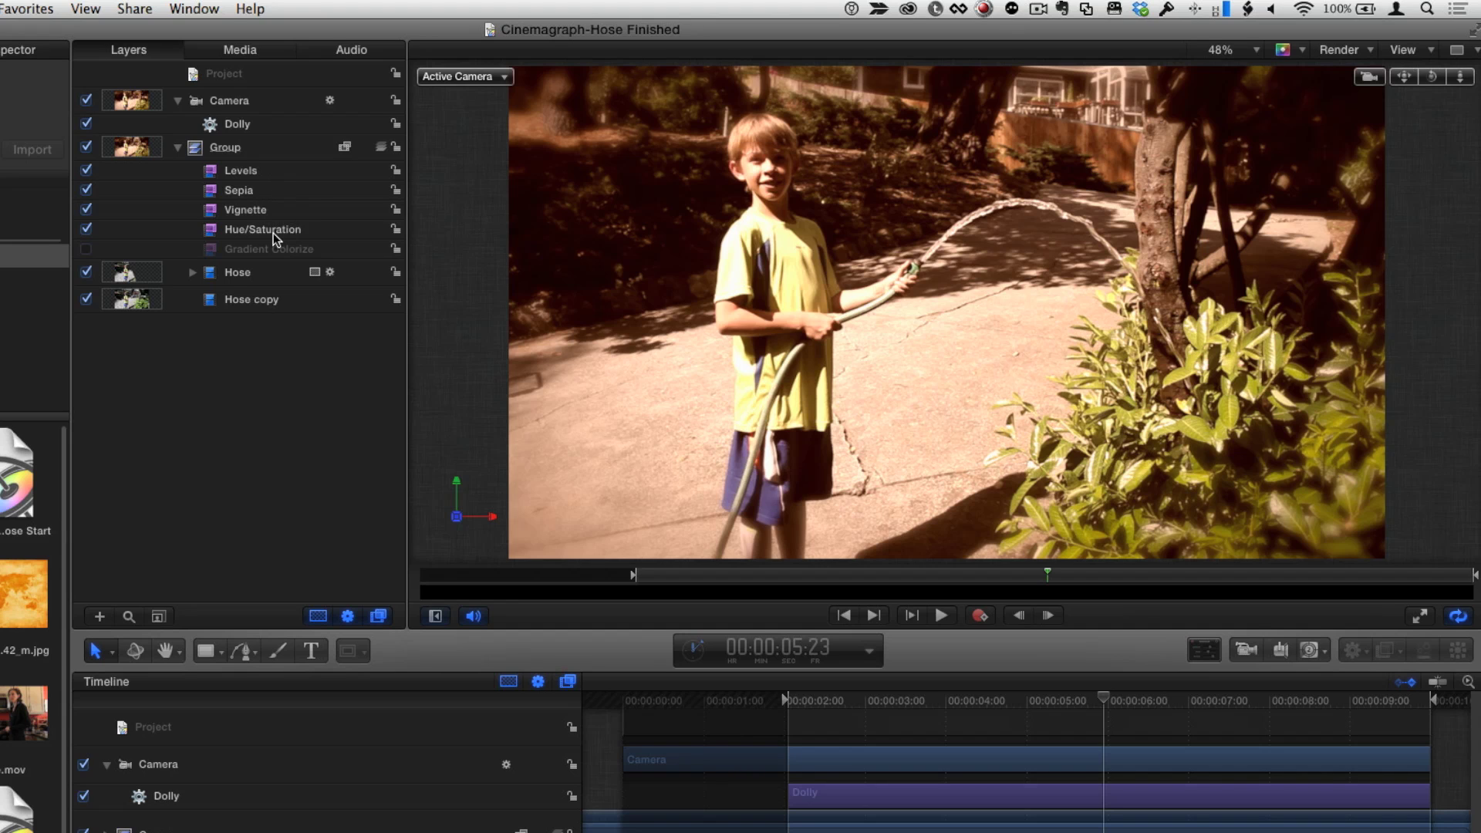
# Step: Select the Camera layer and play from about 2:01 to watch the dolly
pyautogui.click(244, 109)
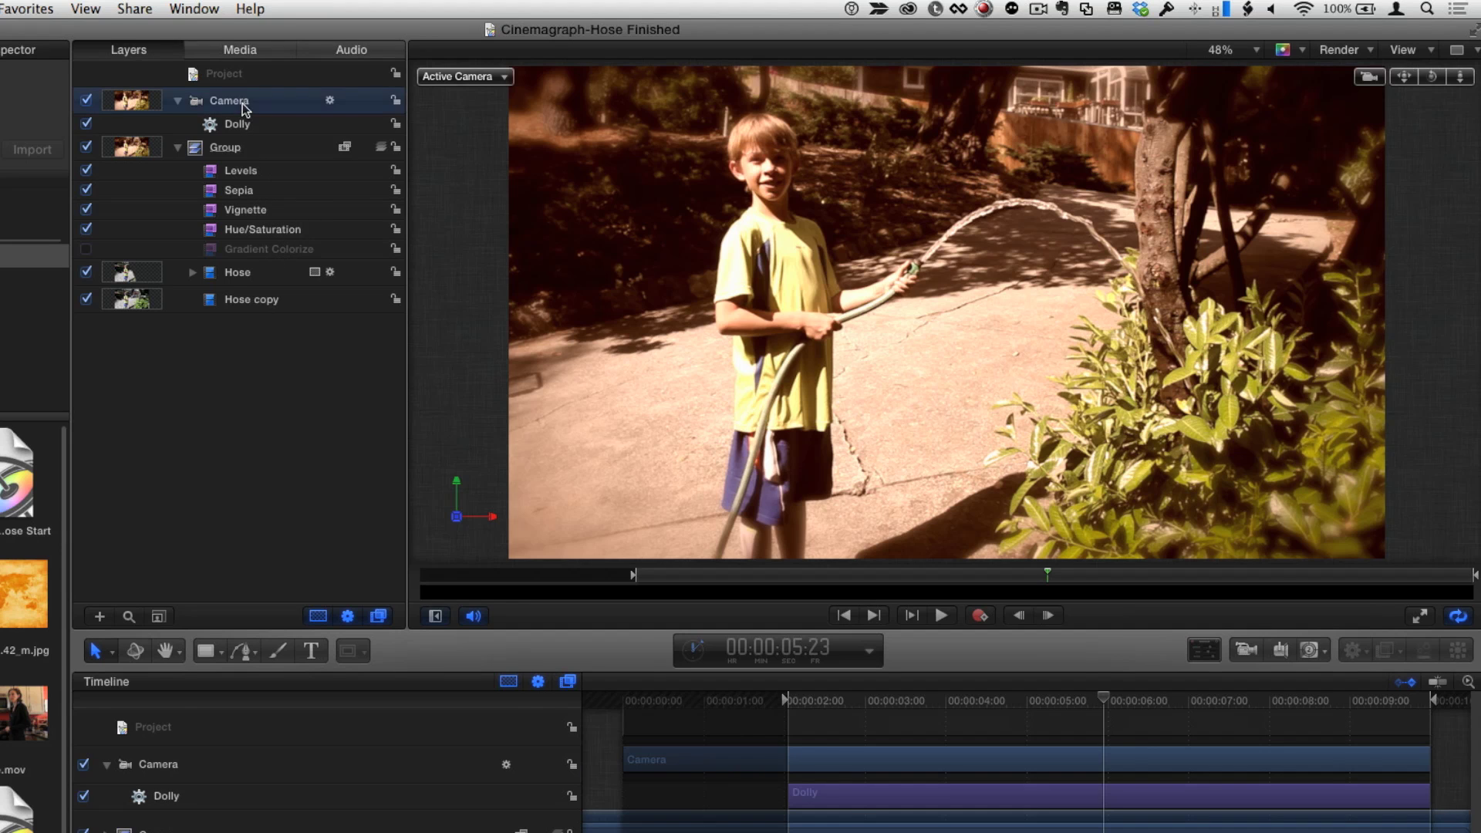
pyautogui.click(635, 574)
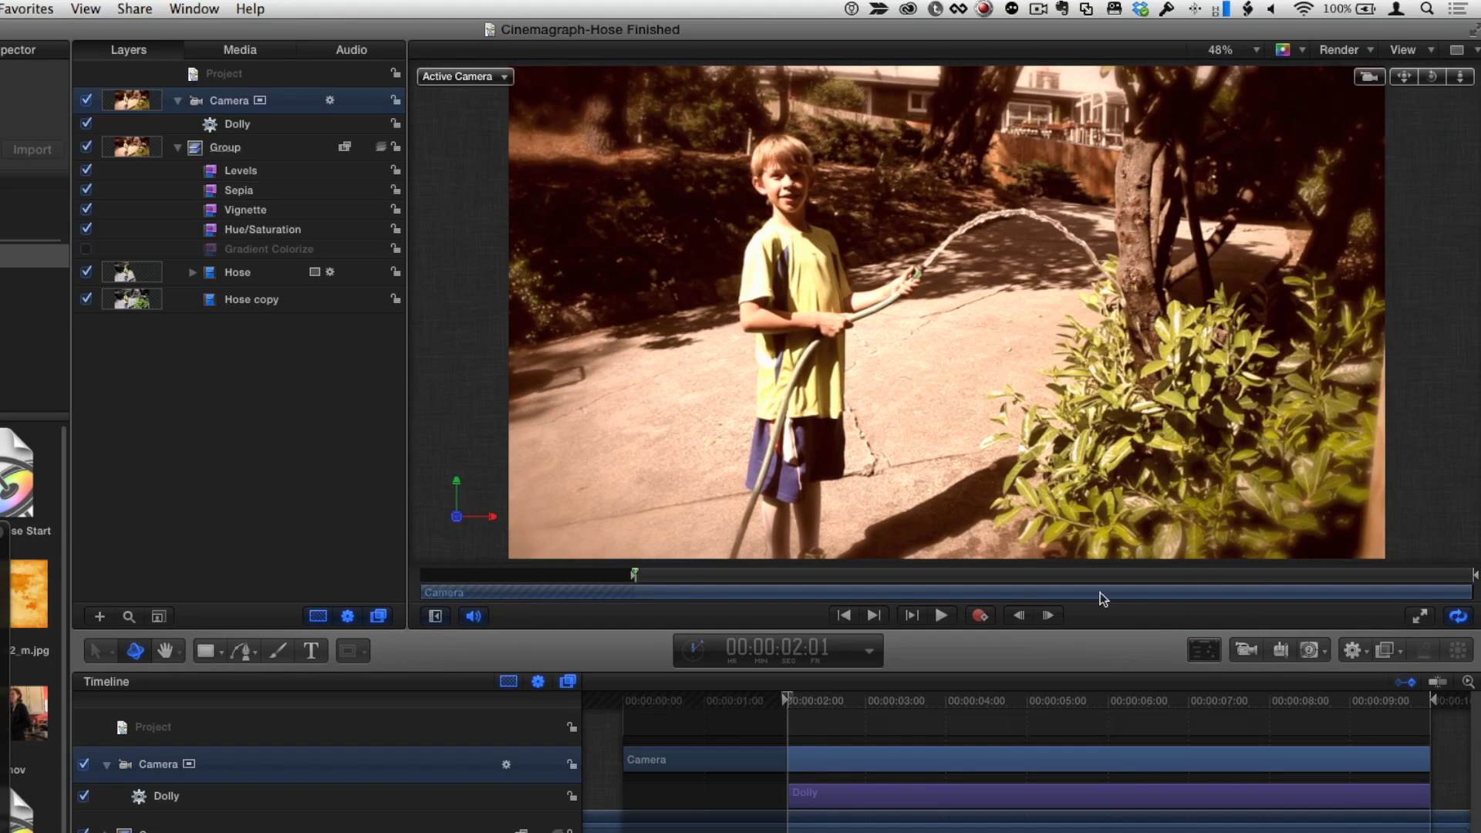
pyautogui.click(941, 615)
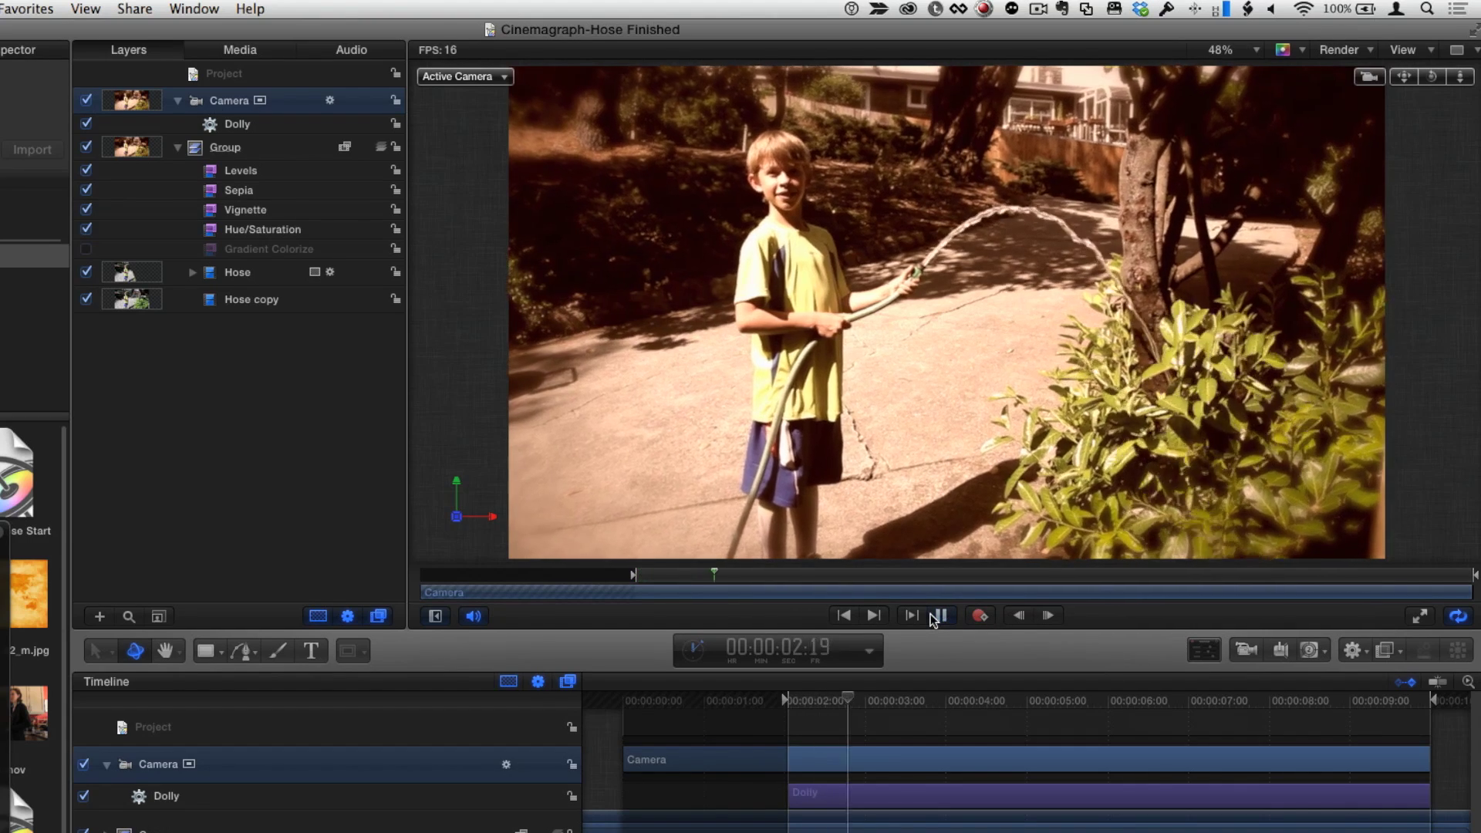